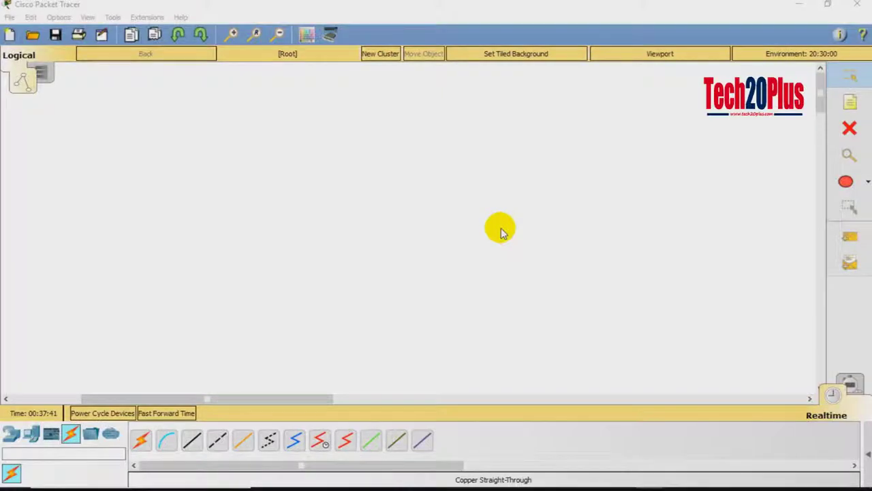
# - Place a 2811 router near the upper middle of the workspace and a 2960 switch below it
pyautogui.click(12, 434)
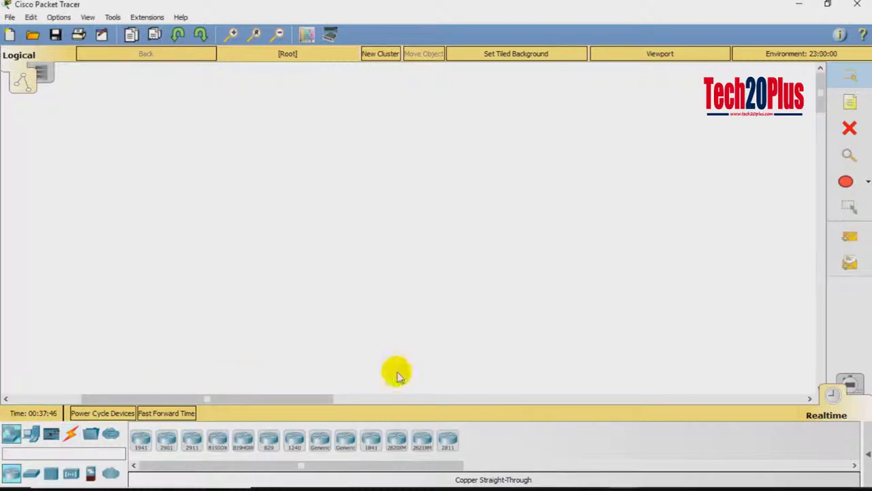
pyautogui.click(450, 439)
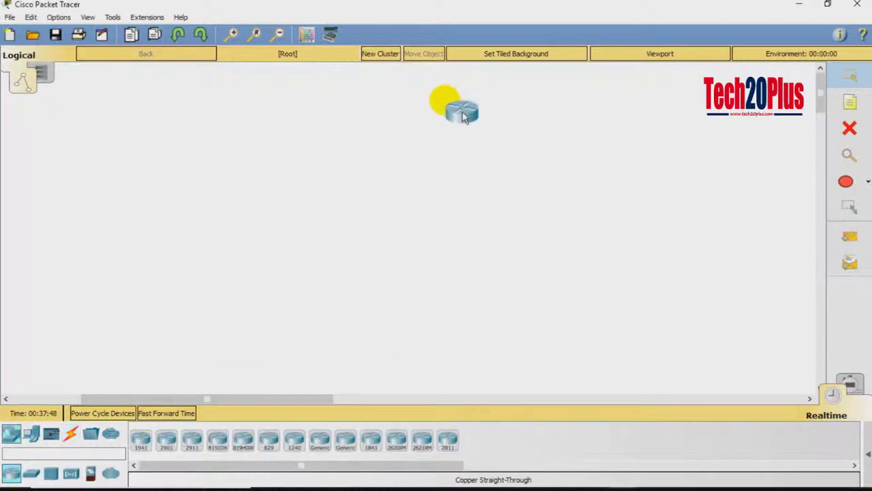
pyautogui.click(446, 102)
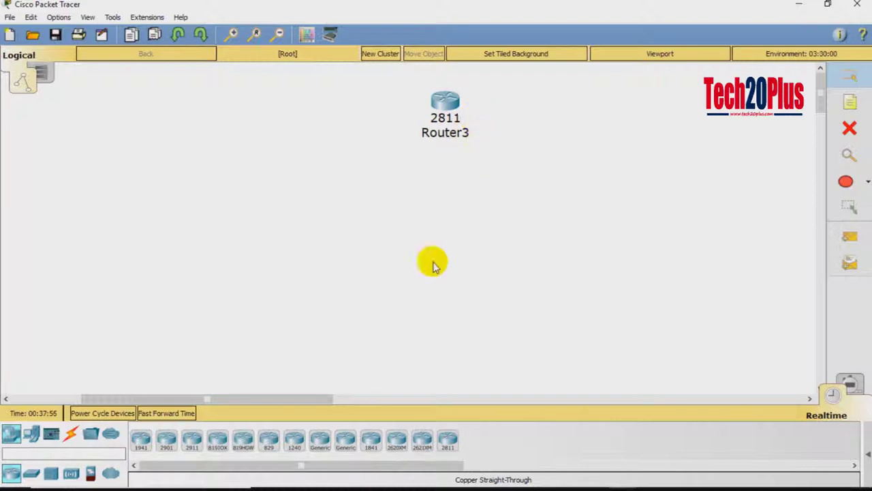
pyautogui.click(31, 434)
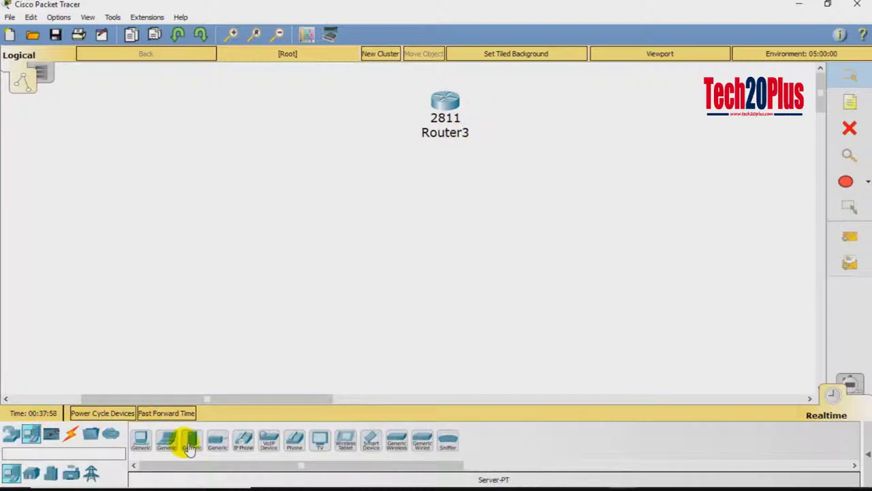
pyautogui.click(11, 434)
pyautogui.click(31, 473)
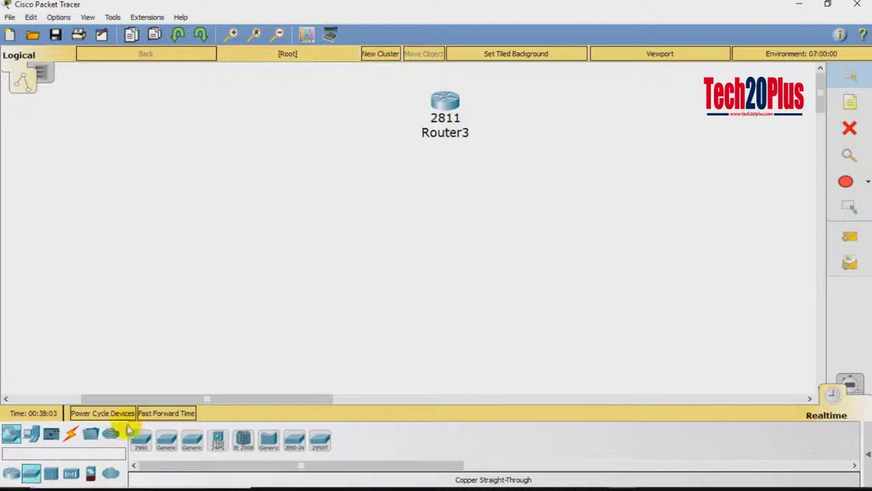
pyautogui.moveTo(148, 447); pyautogui.dragTo(438, 206)
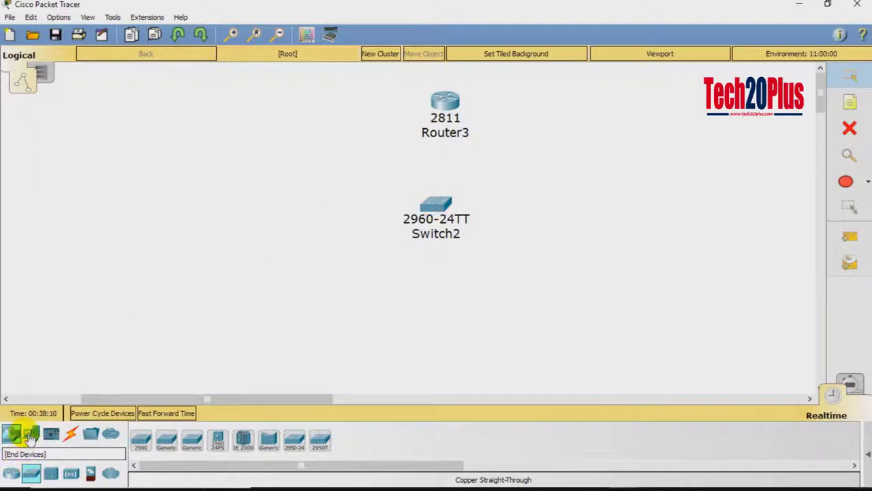
# - Add two 7960 IP phones below the switch and two generic PCs to the workspace
pyautogui.click(30, 434)
pyautogui.moveTo(242, 440); pyautogui.dragTo(429, 286)
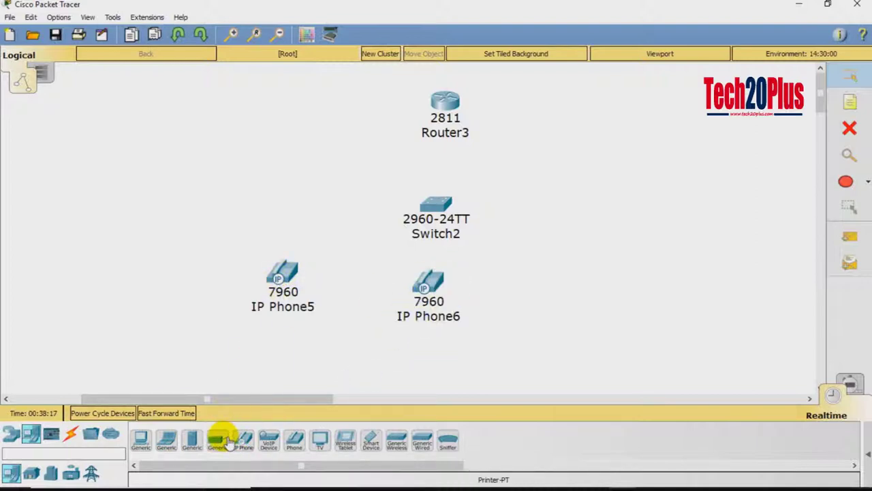
pyautogui.moveTo(141, 447); pyautogui.dragTo(177, 354)
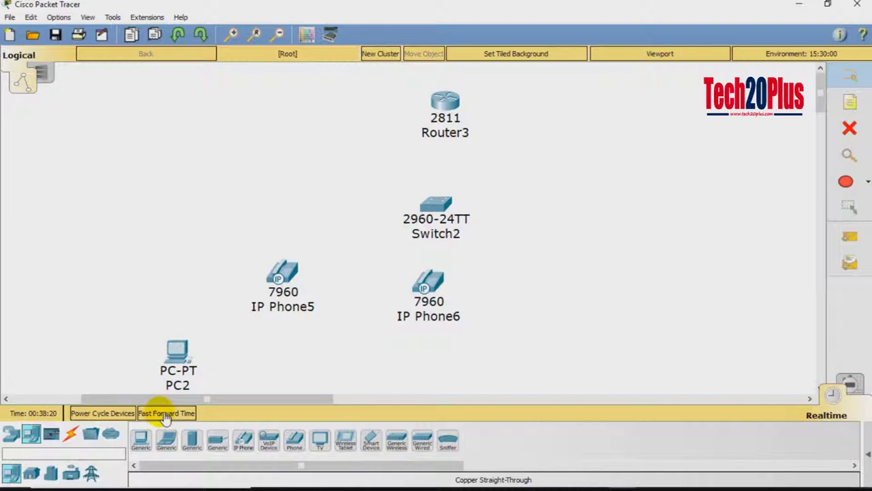
pyautogui.moveTo(140, 439); pyautogui.dragTo(635, 299)
# - Rearrange the devices so both IP phones sit side by side under the switch, with one PC on either side of the switch
pyautogui.moveTo(188, 349); pyautogui.dragTo(133, 289)
pyautogui.moveTo(422, 282); pyautogui.dragTo(500, 282)
pyautogui.moveTo(282, 272); pyautogui.dragTo(371, 289)
pyautogui.moveTo(121, 302); pyautogui.dragTo(244, 233)
pyautogui.moveTo(639, 301); pyautogui.dragTo(607, 229)
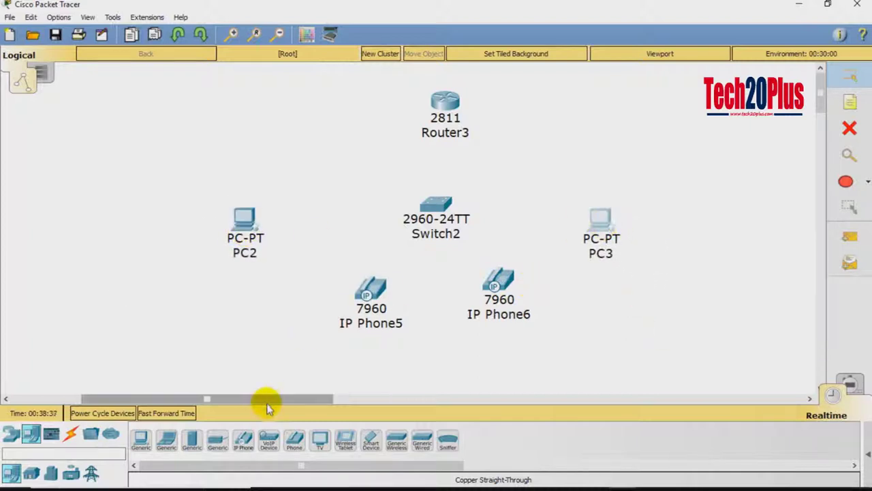
# - Connect the router's FastEthernet0/0 to the switch's FastEthernet0/1 with a copper straight-through cable
pyautogui.click(71, 434)
pyautogui.click(192, 440)
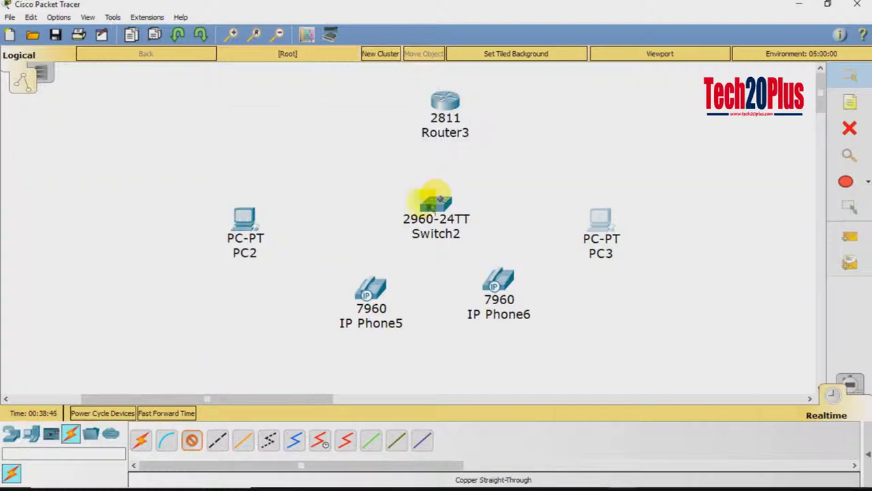
pyautogui.click(447, 103)
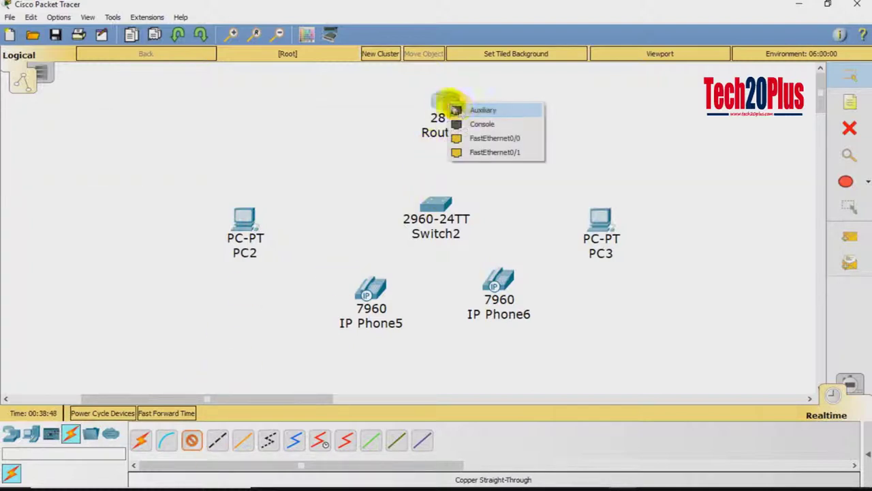
pyautogui.click(522, 138)
pyautogui.click(428, 202)
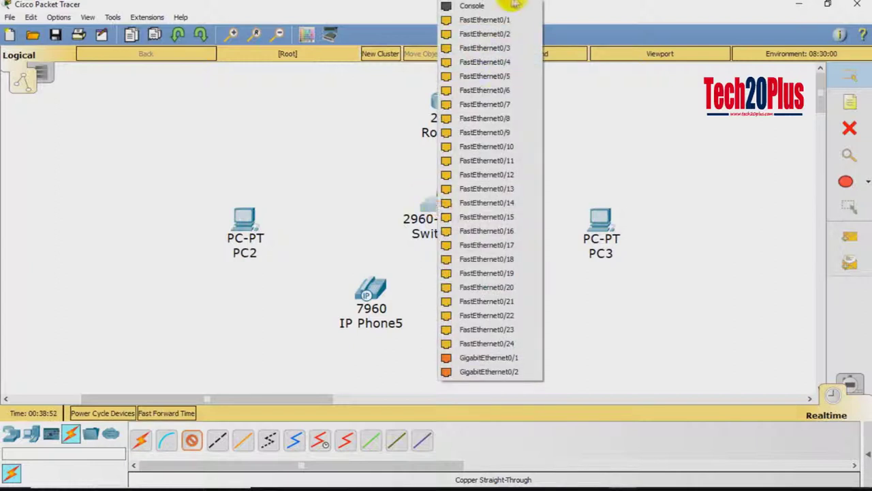
pyautogui.click(516, 21)
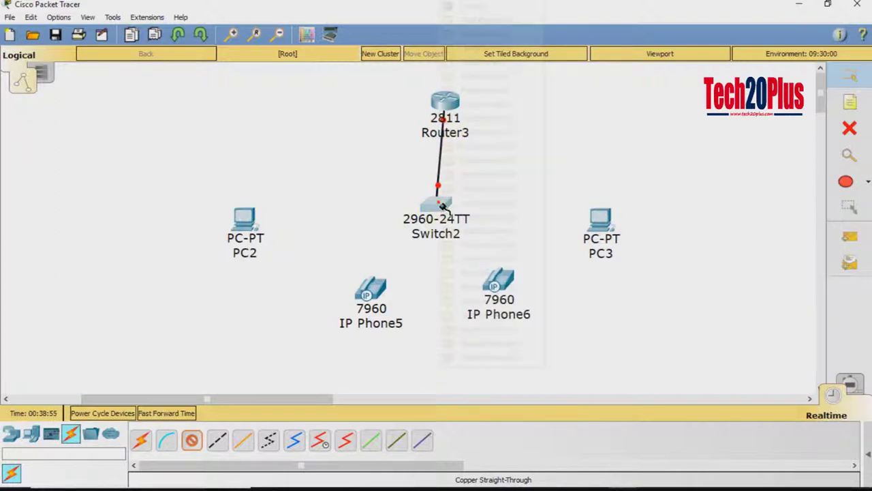
# - Cable a free FastEthernet port of the switch to IP Phone6
pyautogui.click(430, 203)
pyautogui.click(515, 20)
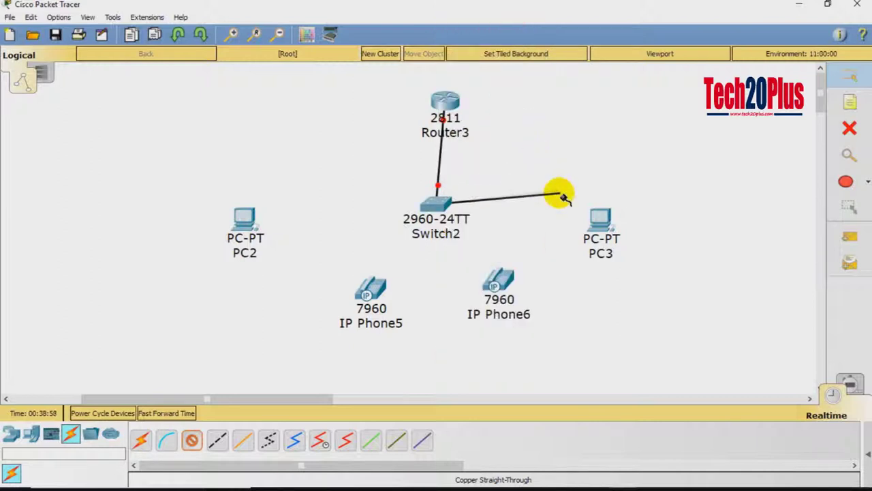
pyautogui.click(494, 280)
pyautogui.click(516, 289)
# - Connect the PC port of IP Phone6 to FastEthernet0 on PC3
pyautogui.click(516, 292)
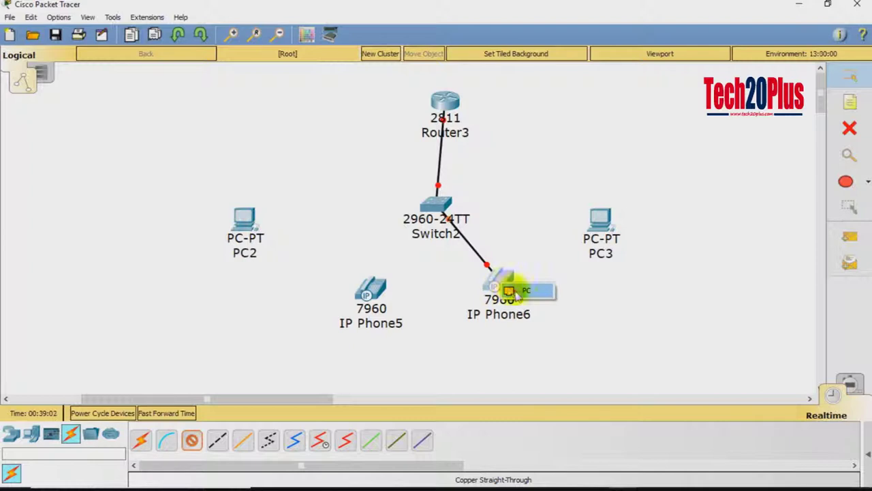
pyautogui.click(521, 297)
pyautogui.click(601, 220)
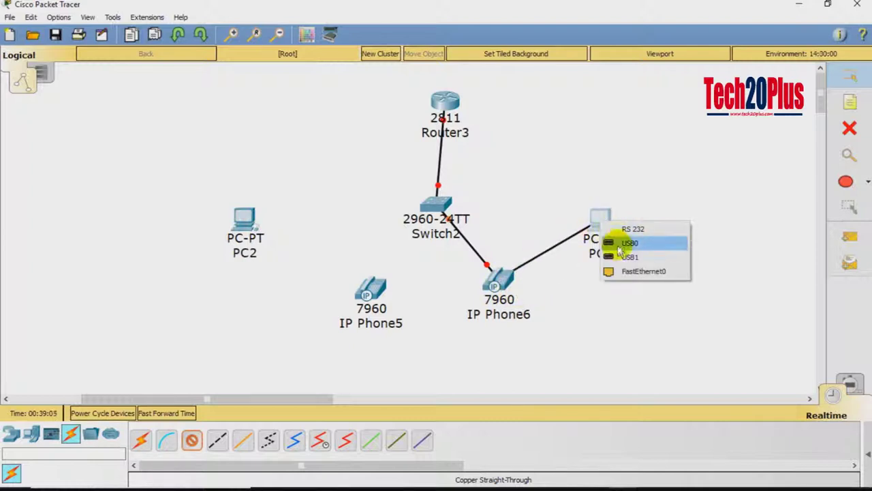
pyautogui.click(622, 273)
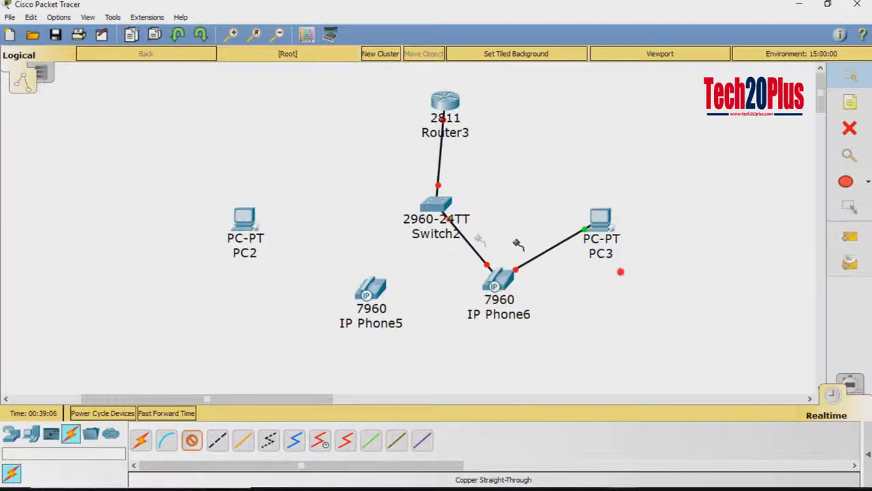
# - Cable another free FastEthernet port of the switch to IP Phone5
pyautogui.click(436, 202)
pyautogui.click(510, 19)
pyautogui.click(372, 295)
pyautogui.click(400, 302)
# - Connect the PC port of IP Phone5 to FastEthernet0 on PC2
pyautogui.click(385, 298)
pyautogui.click(385, 298)
pyautogui.click(246, 219)
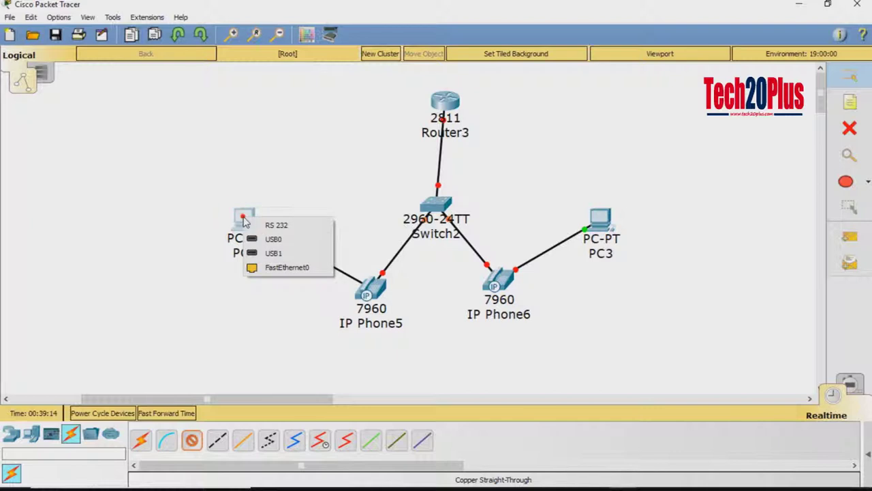
pyautogui.click(269, 268)
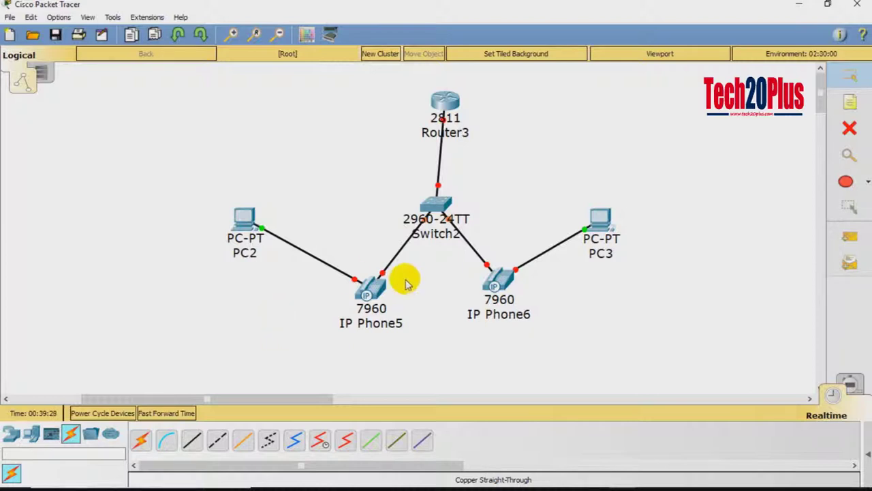
# - Plug the power adapter into both IP Phone5 and IP Phone6
pyautogui.click(373, 292)
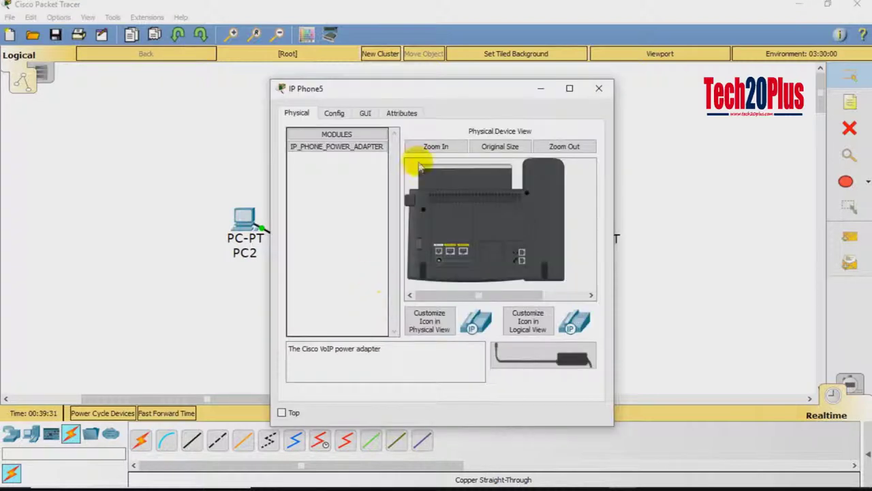
pyautogui.moveTo(522, 357); pyautogui.dragTo(443, 265)
pyautogui.click(599, 88)
pyautogui.click(502, 286)
pyautogui.moveTo(515, 359); pyautogui.dragTo(438, 266)
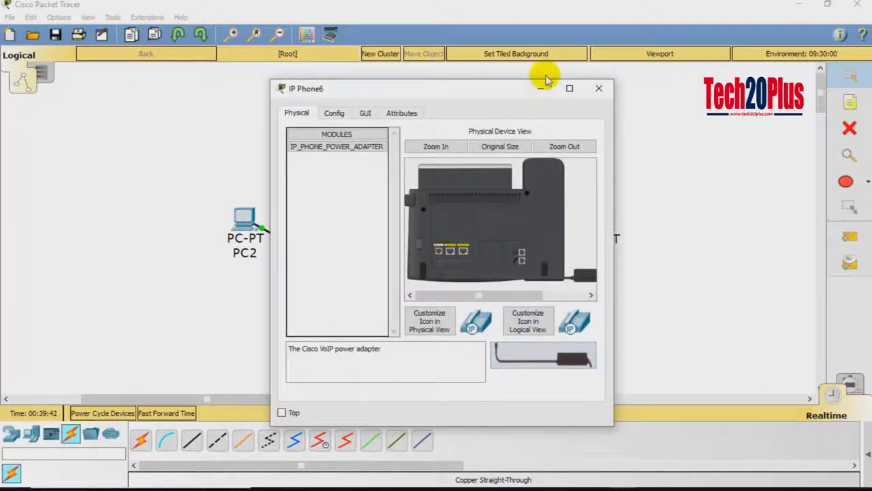
pyautogui.click(599, 87)
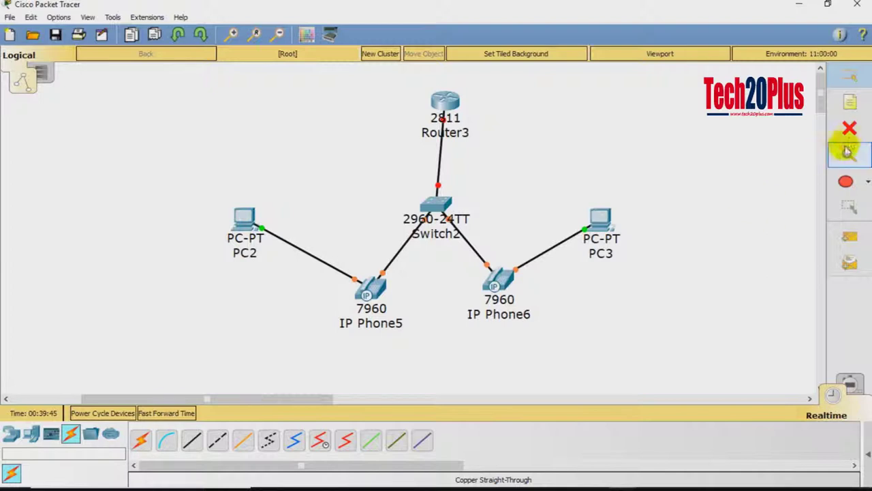
# - Add a note above PC2 reading "DATA NETWORK 192.168.2.0/24" on two lines
pyautogui.click(851, 103)
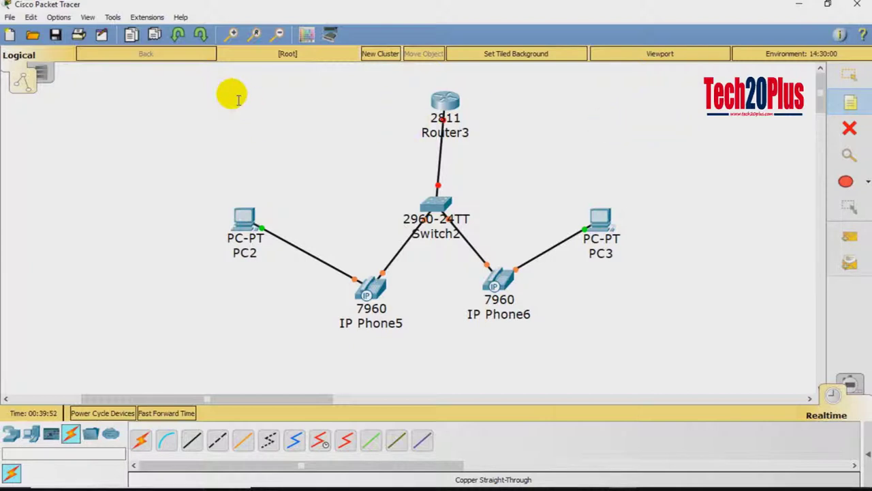
pyautogui.click(210, 134)
pyautogui.write('DATA NETWORK')
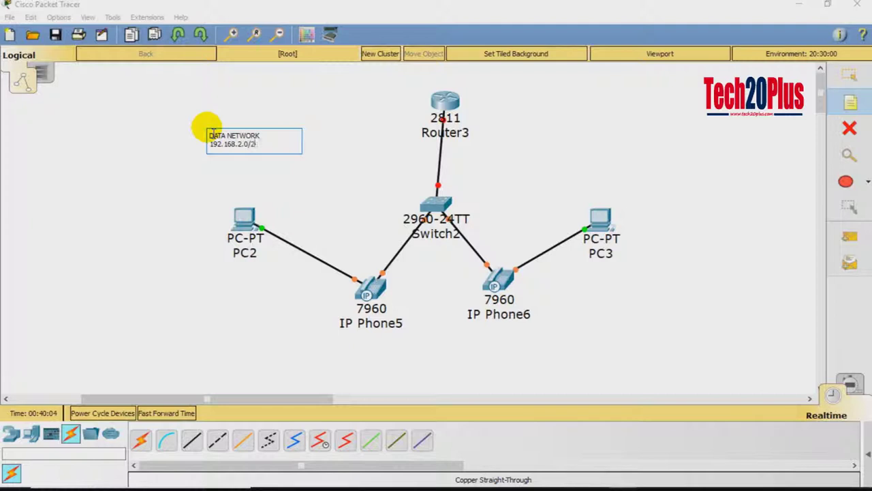
pyautogui.click(193, 234)
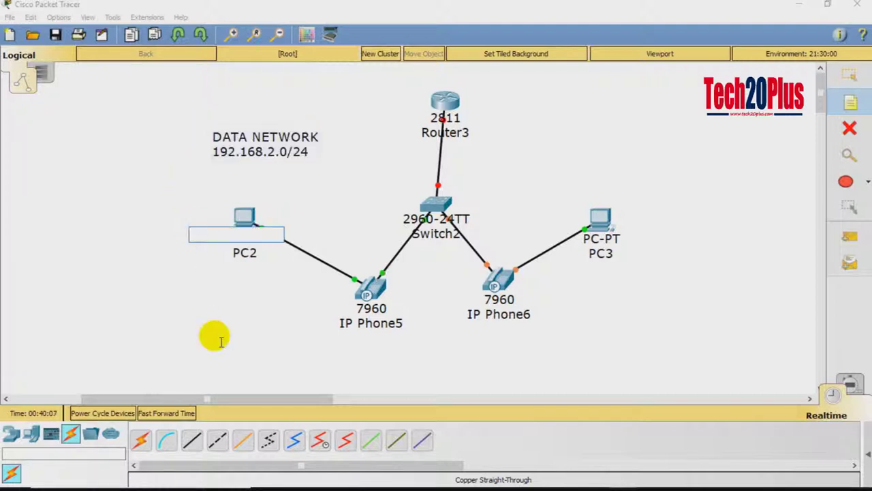
# - Add a two-line note below PC2 reading "VOICE NETWORK 192.168.205.0/24"
pyautogui.click(218, 315)
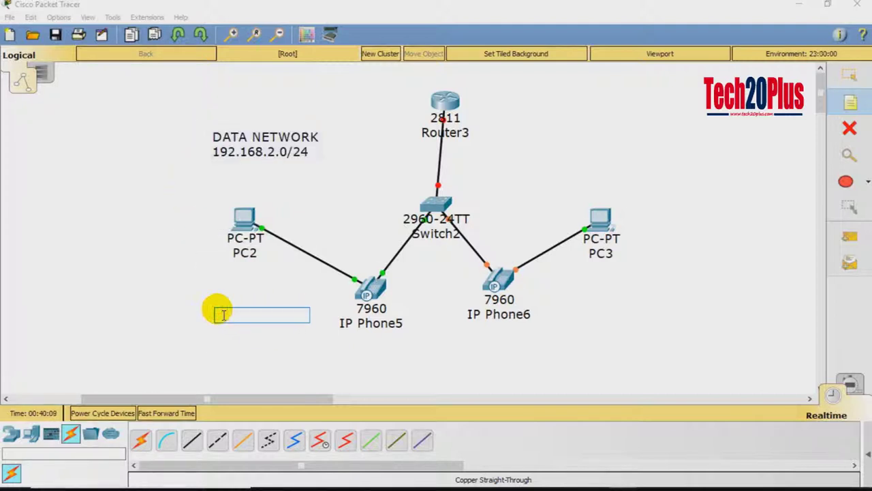
pyautogui.write('voic')
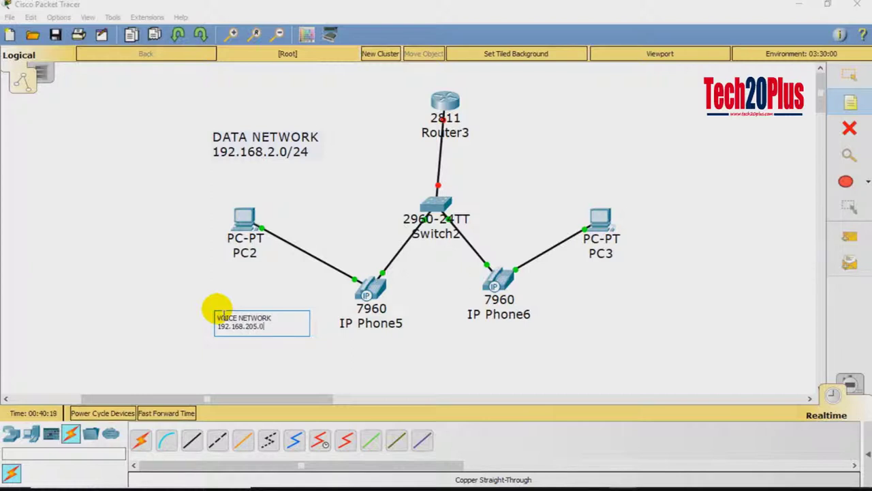
pyautogui.click(136, 349)
# - Shift the voice network and data network notes left so they line up with each other
pyautogui.moveTo(273, 336); pyautogui.dragTo(227, 325)
pyautogui.click(232, 139)
pyautogui.moveTo(233, 140); pyautogui.dragTo(195, 138)
pyautogui.click(345, 143)
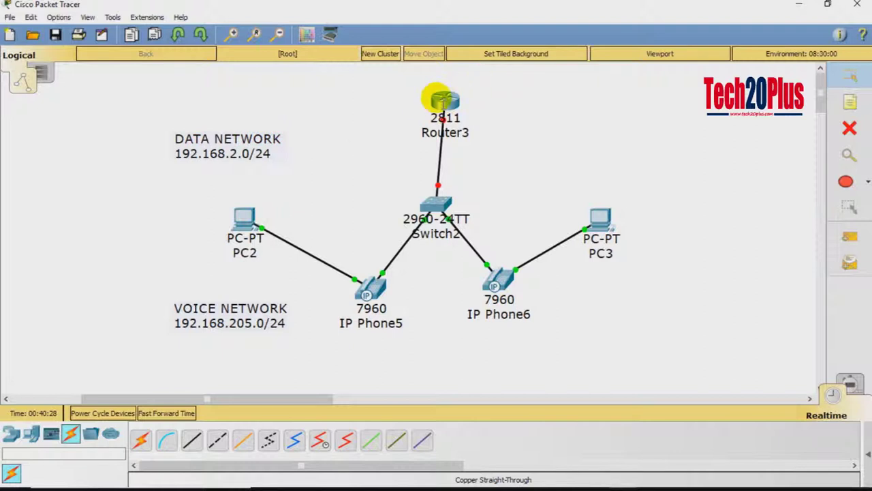
# - Add a note reading "410" under IP Phone5
pyautogui.moveTo(441, 99)
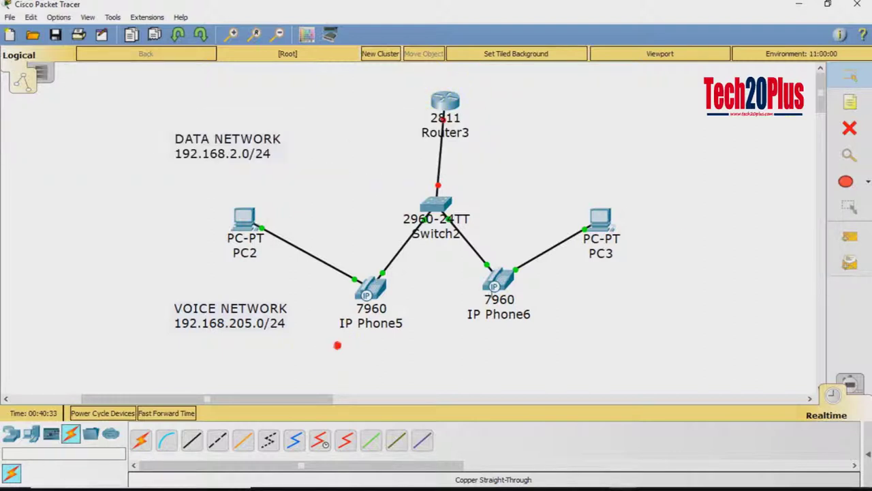
pyautogui.click(858, 101)
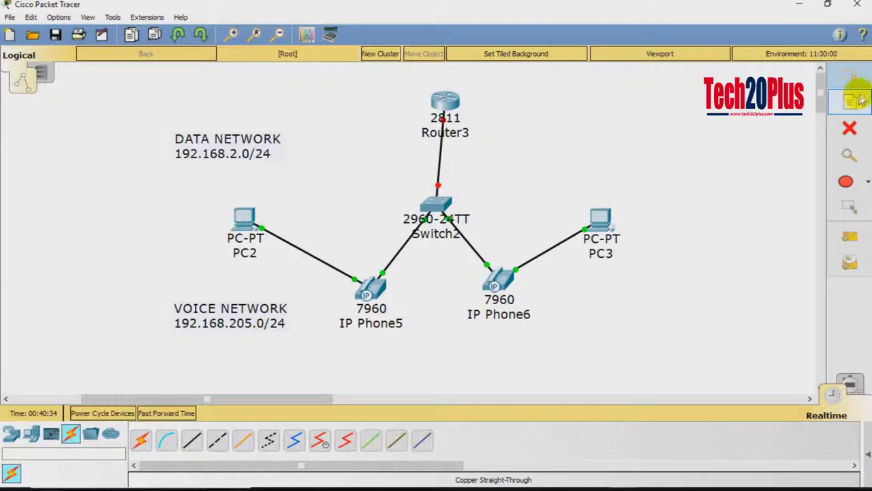
pyautogui.click(329, 348)
pyautogui.write('4')
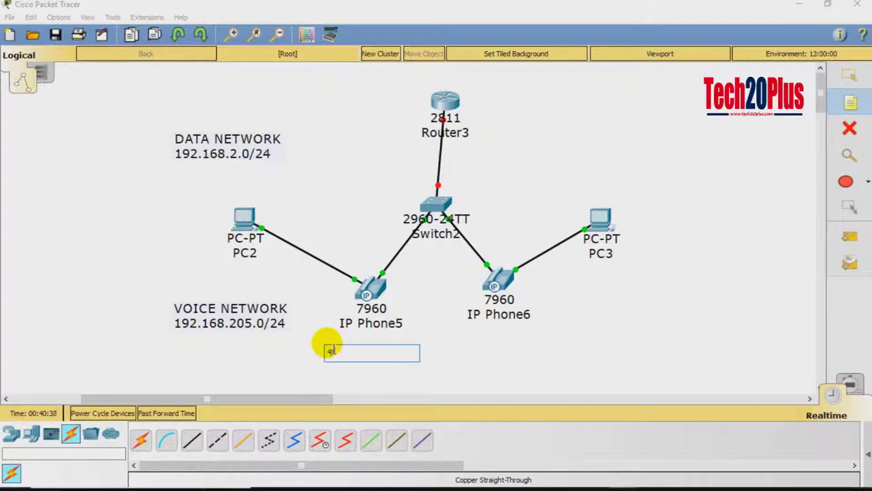
pyautogui.write('10')
# - Add a note reading "Extension: 411" under IP Phone6 and leave the note tool
pyautogui.click(480, 351)
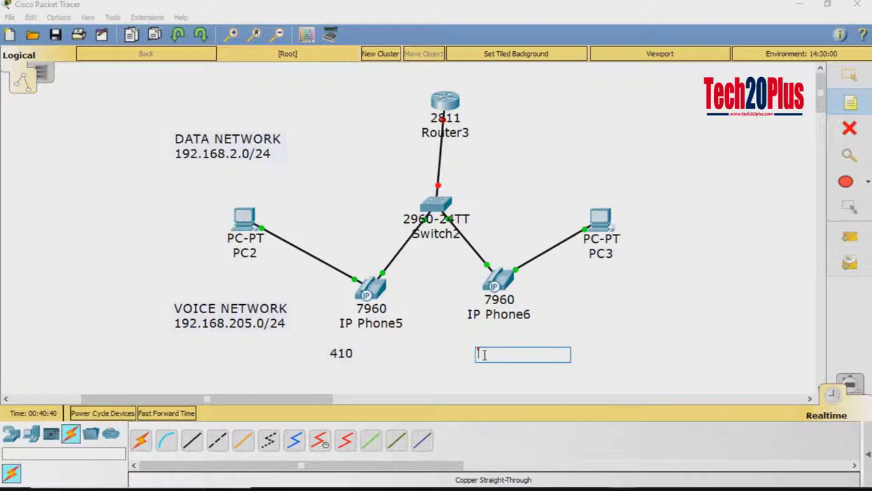
pyautogui.write('411')
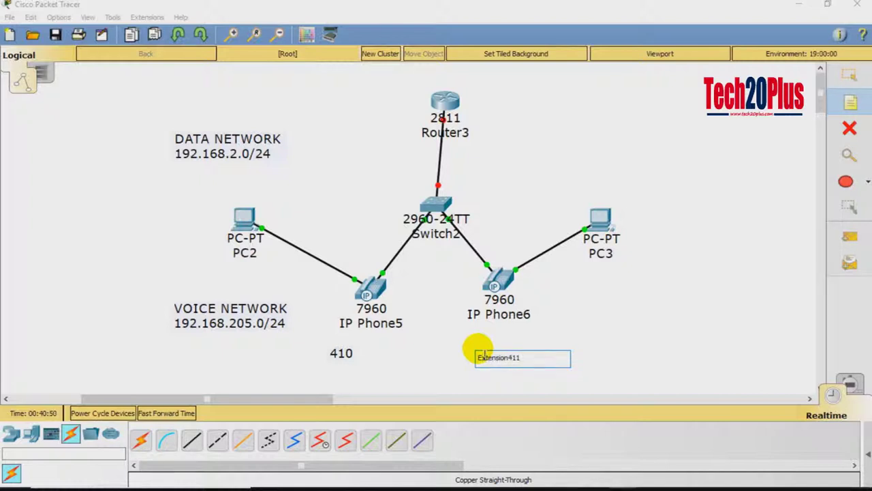
pyautogui.doubleClick(338, 355)
pyautogui.click(503, 387)
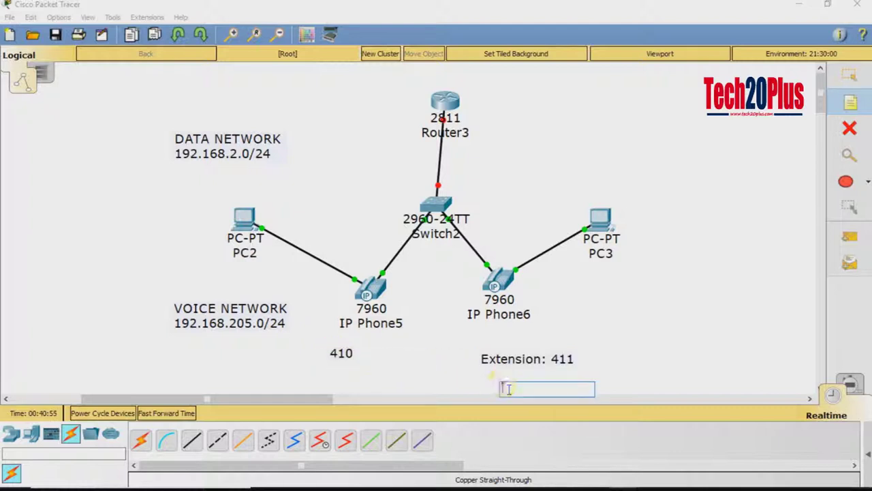
pyautogui.press('Escape')
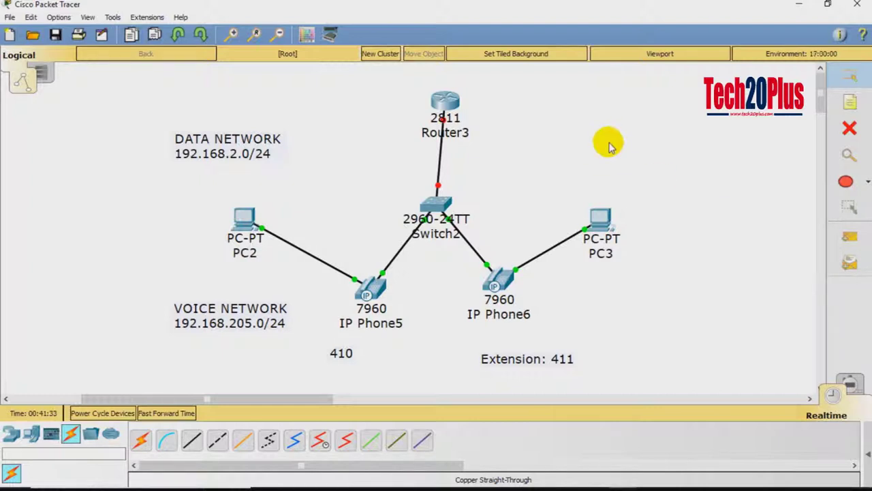
pyautogui.moveTo(451, 102)
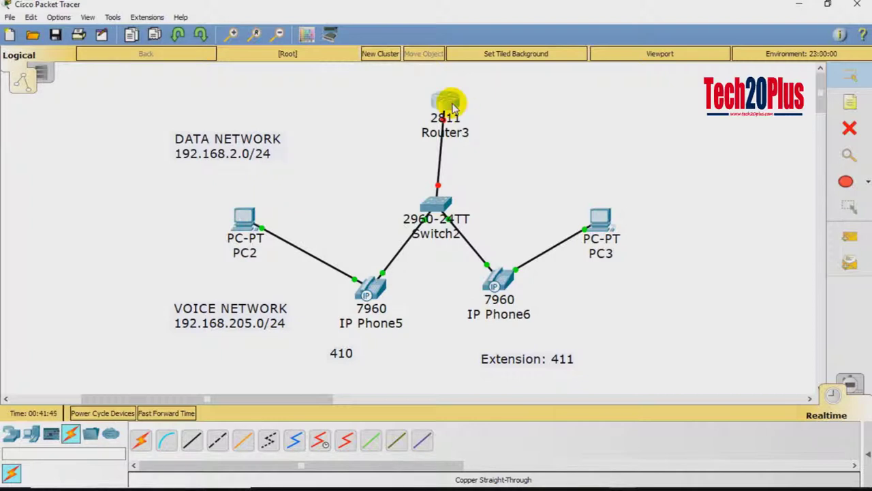
pyautogui.click(452, 102)
pyautogui.click(596, 87)
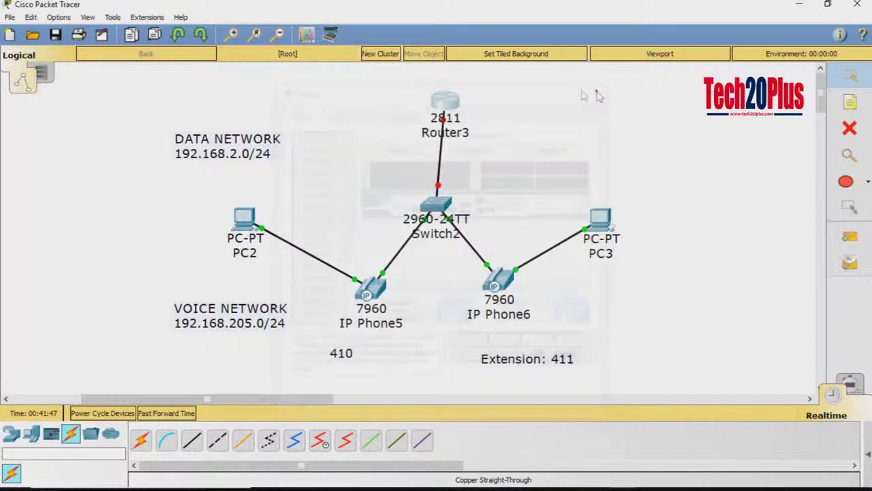
pyautogui.moveTo(444, 118)
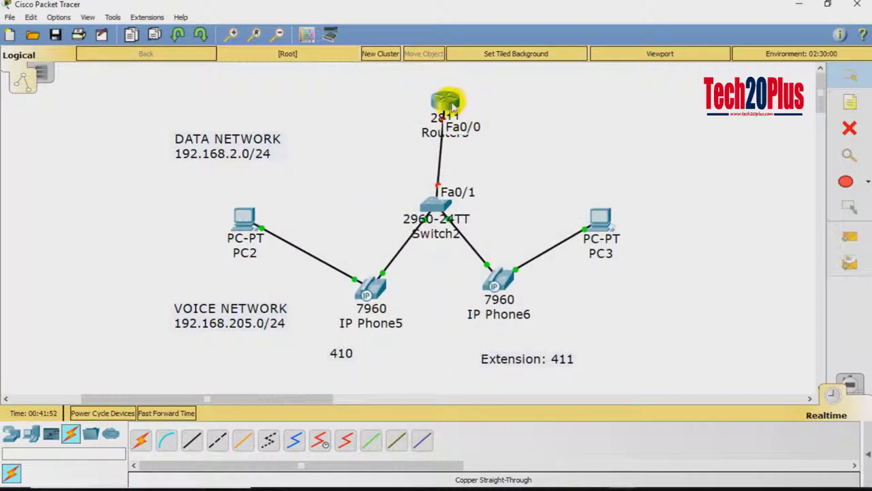
pyautogui.click(449, 108)
# - Open Router3's command line in a widened window beside the topology and answer no to the initial configuration dialog
pyautogui.moveTo(173, 398); pyautogui.dragTo(218, 398)
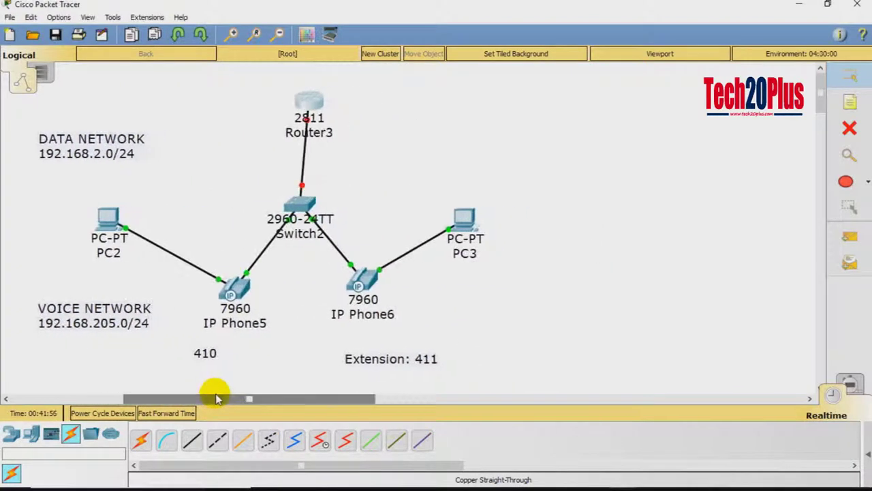
pyautogui.click(310, 102)
pyautogui.moveTo(363, 89); pyautogui.dragTo(458, 85)
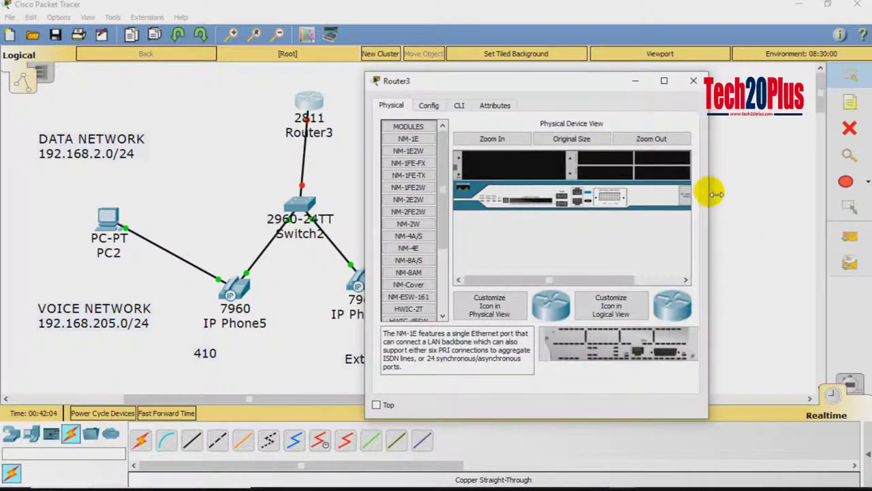
pyautogui.moveTo(708, 191); pyautogui.dragTo(828, 170)
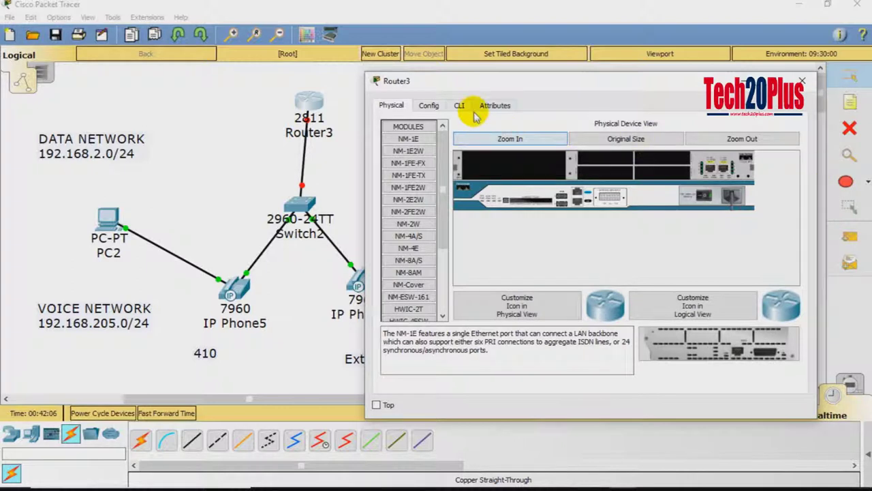
pyautogui.click(460, 106)
pyautogui.click(467, 229)
pyautogui.write('no')
pyautogui.press('Return')
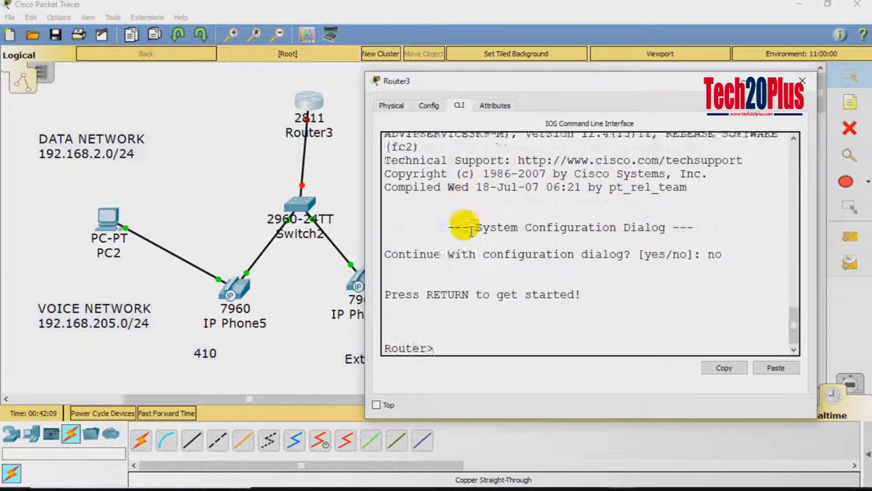
# - Enter privileged mode and global configuration mode on Router3, and open interface fa0/0 for configuration
pyautogui.press('Return')
pyautogui.write('ena')
pyautogui.press('Return')
pyautogui.press('Return')
pyautogui.write('conf t')
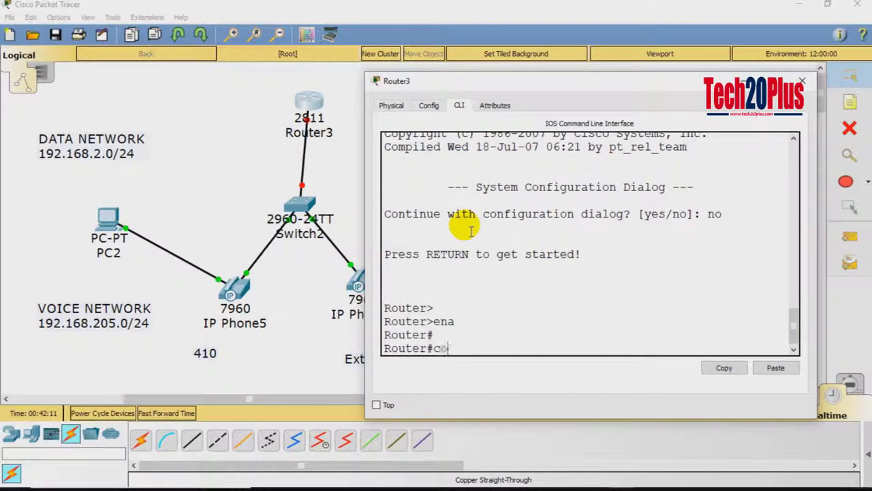
pyautogui.press('Return')
pyautogui.press('Return')
pyautogui.press('Return')
pyautogui.write('int fa0/0')
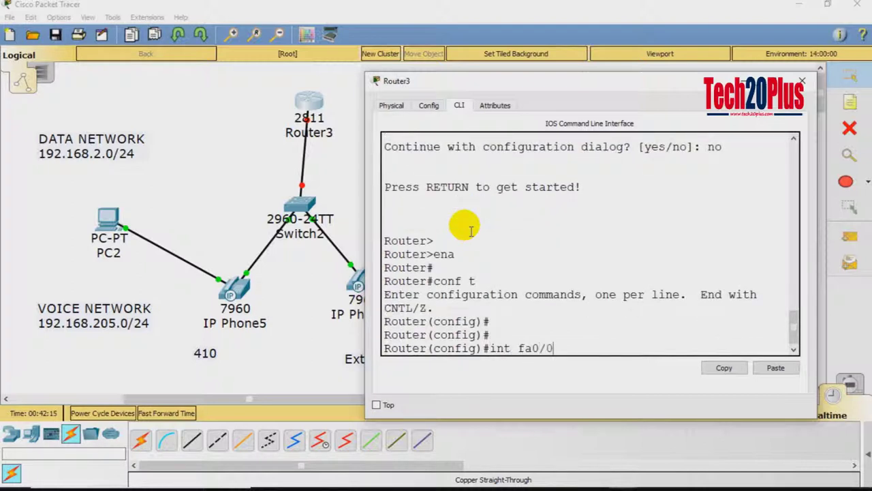
pyautogui.press('Return')
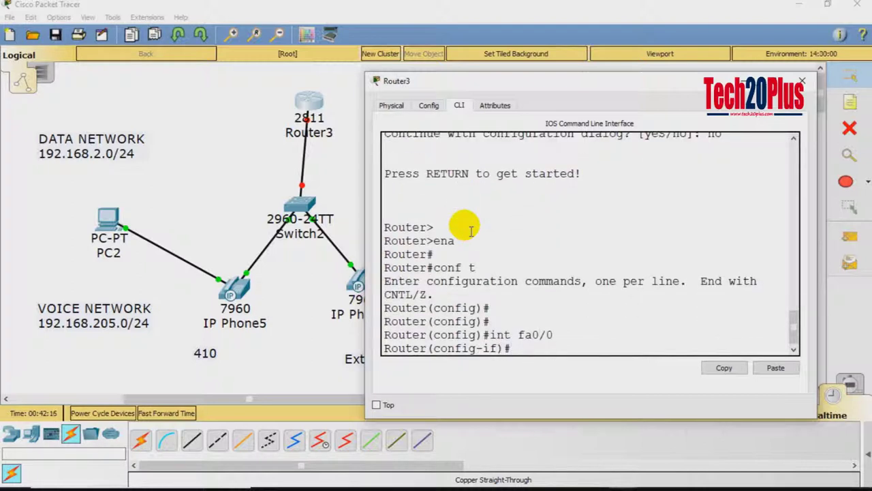
pyautogui.write('ip ad')
pyautogui.press('BackSpace')
pyautogui.press('BackSpace')
pyautogui.press('BackSpace')
pyautogui.press('BackSpace')
pyautogui.press('BackSpace')
# - Enable interface fa0/0 with no shut and return to global configuration mode
pyautogui.press('Return')
pyautogui.press('Return')
pyautogui.press('Return')
pyautogui.write('no shut')
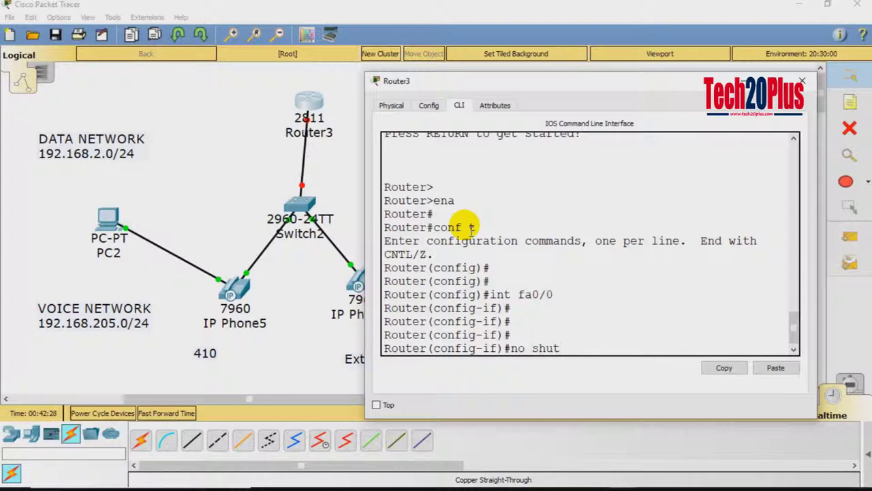
pyautogui.press('Return')
pyautogui.press('Return')
pyautogui.press('Return')
pyautogui.press('Return')
pyautogui.write('exit')
pyautogui.press('Return')
pyautogui.press('Return')
pyautogui.press('Return')
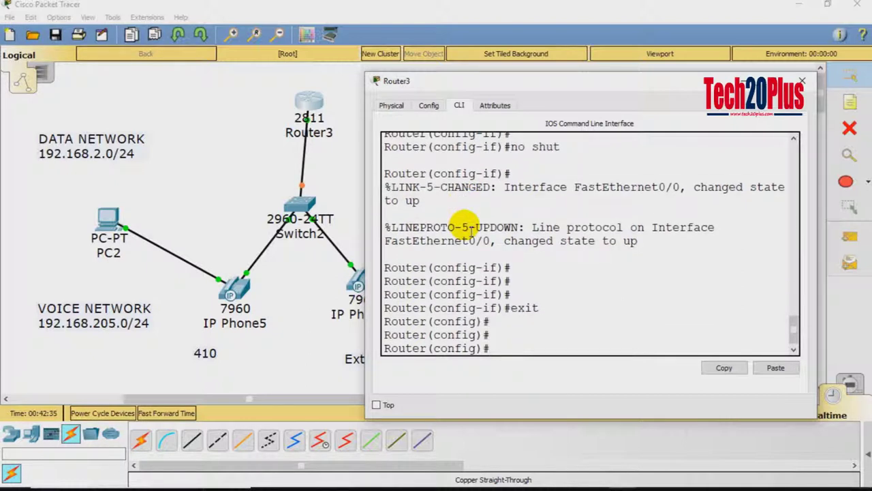
# - Create subinterface fa0/0.1 on Router3 for the data network
pyautogui.write('int fa0/0.')
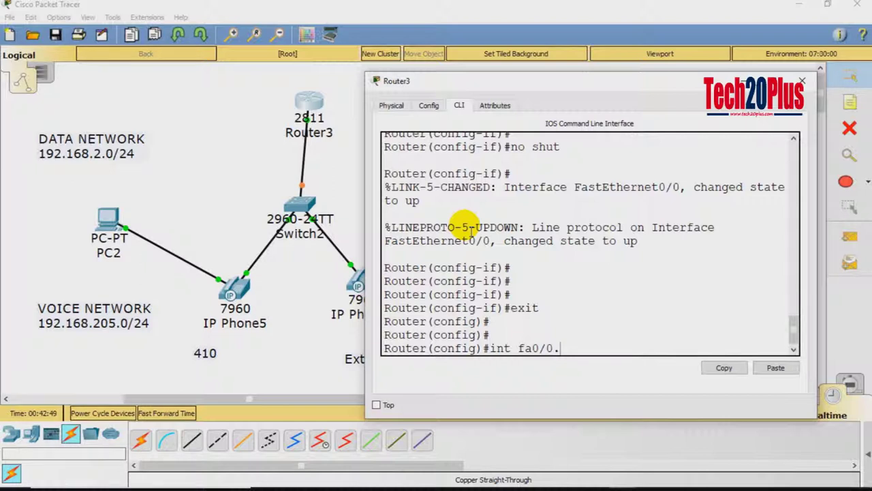
pyautogui.write('1')
pyautogui.press('Return')
pyautogui.press('Return')
pyautogui.press('Return')
pyautogui.press('Return')
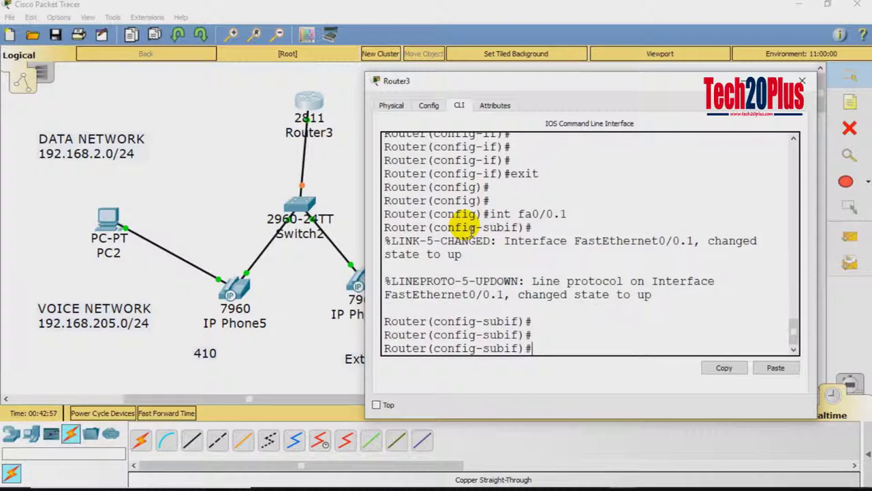
# - Try to assign 192.168.2.1 255.255.255.0 to subinterface fa0/0.1 before setting its encapsulation
pyautogui.write('ip add 192.168.2.1')
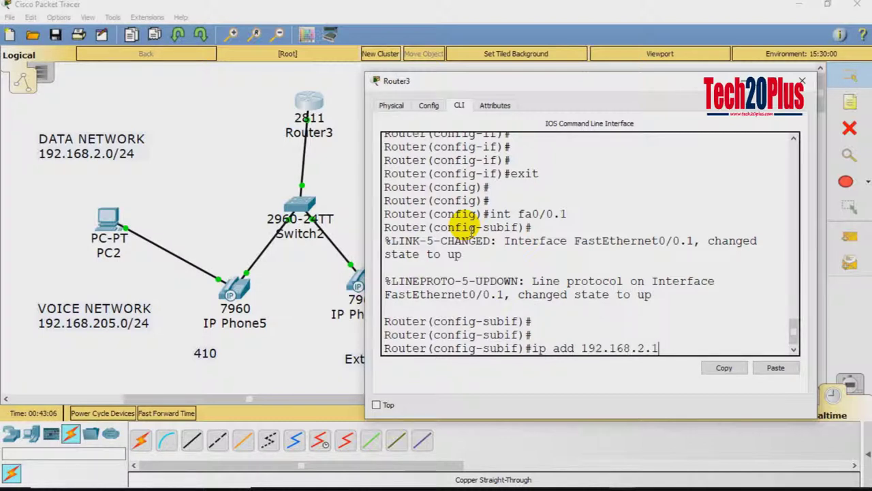
pyautogui.write(' 255.255.255.0')
pyautogui.press('Return')
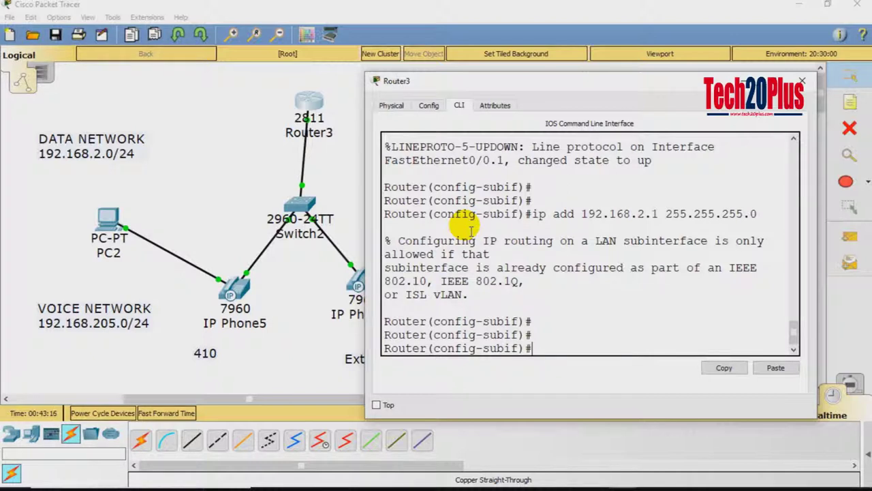
# - Set the encapsulation of subinterface fa0/0.1 to dot1Q with VLAN ID 1
pyautogui.write('ec')
pyautogui.press('Tab')
pyautogui.press('BackSpace')
pyautogui.write('nca')
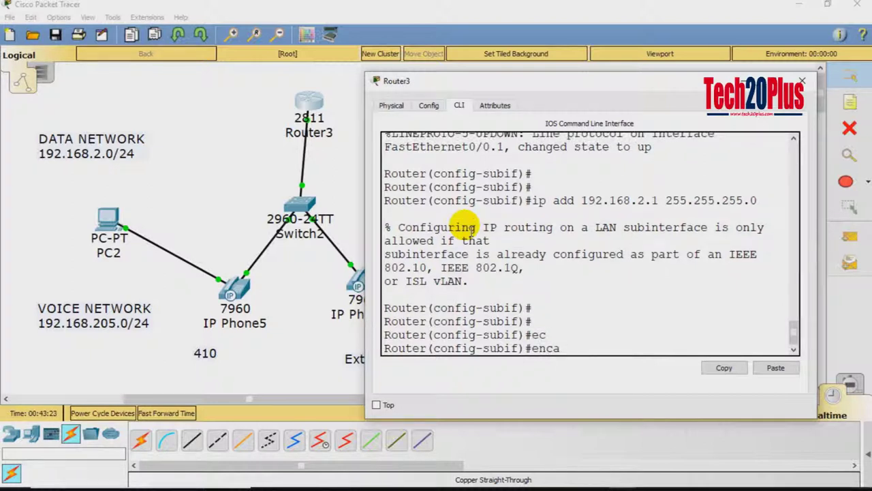
pyautogui.write('p')
pyautogui.press('Tab')
pyautogui.write('dot')
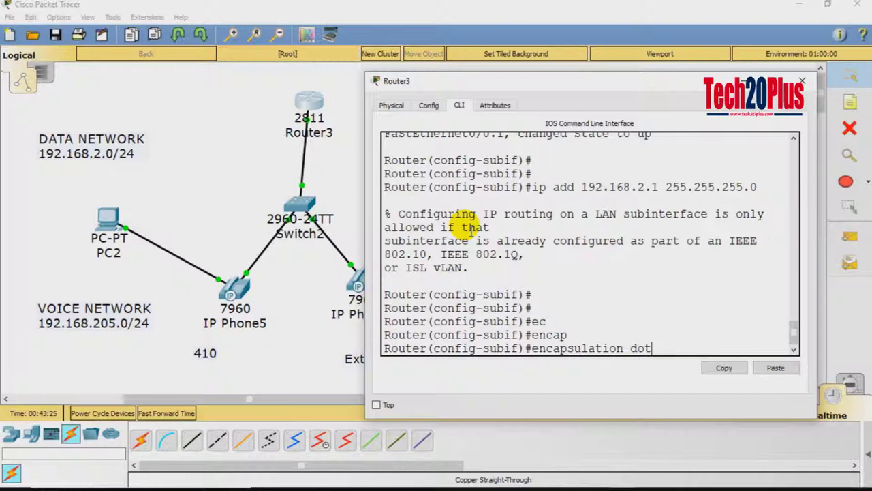
pyautogui.press('Tab')
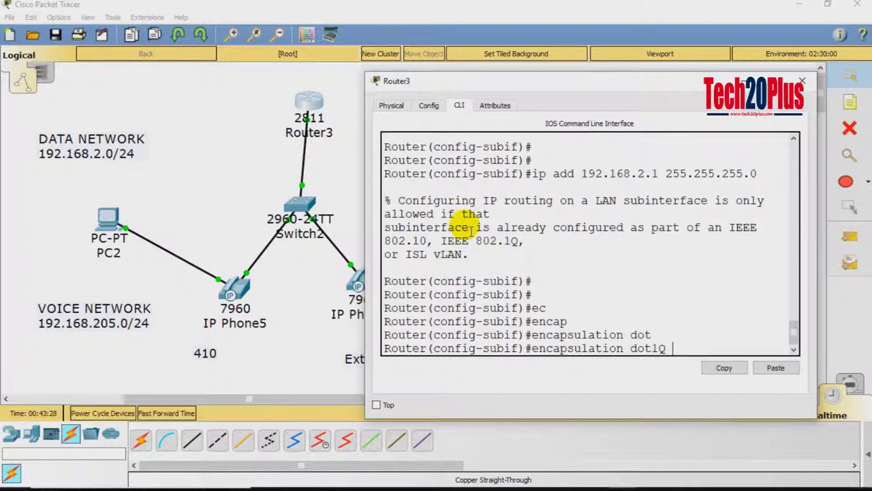
pyautogui.write('1')
pyautogui.press('Return')
pyautogui.press('Return')
pyautogui.press('Return')
pyautogui.press('Return')
# - Assign the IP address 192.168.2.1 with mask 255.255.255.0 to subinterface fa0/0.1
pyautogui.write('ip add 192.168.2.1 255.255.255.')
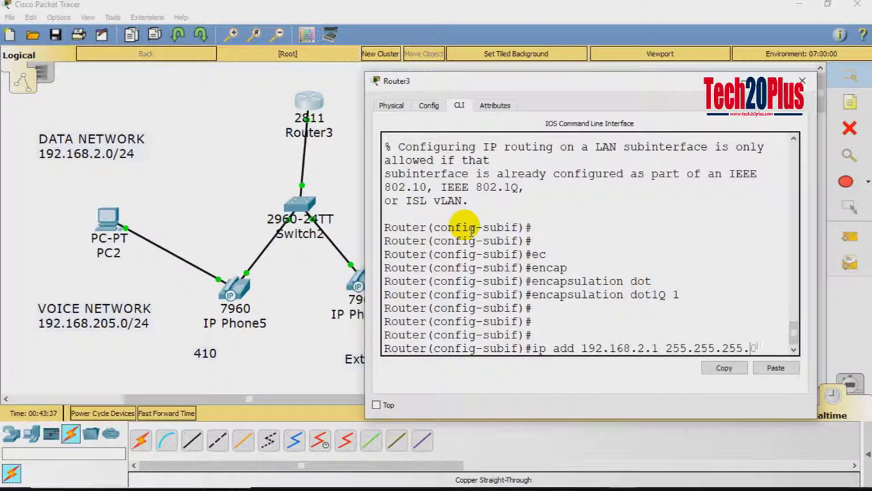
pyautogui.write('0')
pyautogui.press('Return')
pyautogui.press('Return')
pyautogui.press('Return')
# - Enable subinterface fa0/0.1 with no shut and exit to global configuration mode
pyautogui.write('not shut')
pyautogui.press('BackSpace')
pyautogui.press('BackSpace')
pyautogui.press('BackSpace')
pyautogui.press('BackSpace')
pyautogui.press('BackSpace')
pyautogui.press('BackSpace')
pyautogui.write('shut')
pyautogui.press('Return')
pyautogui.press('Return')
pyautogui.press('Return')
pyautogui.write('er(config-subif)#ex')
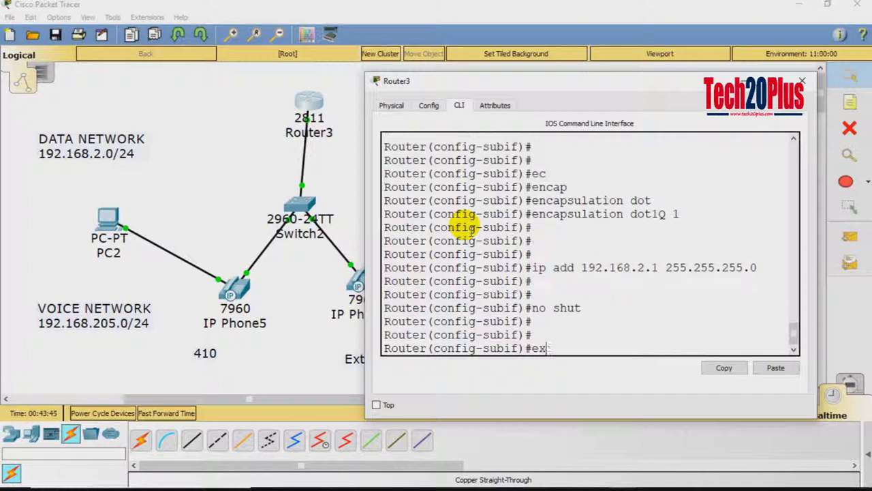
pyautogui.write('it')
pyautogui.press('Return')
pyautogui.press('Return')
pyautogui.press('Return')
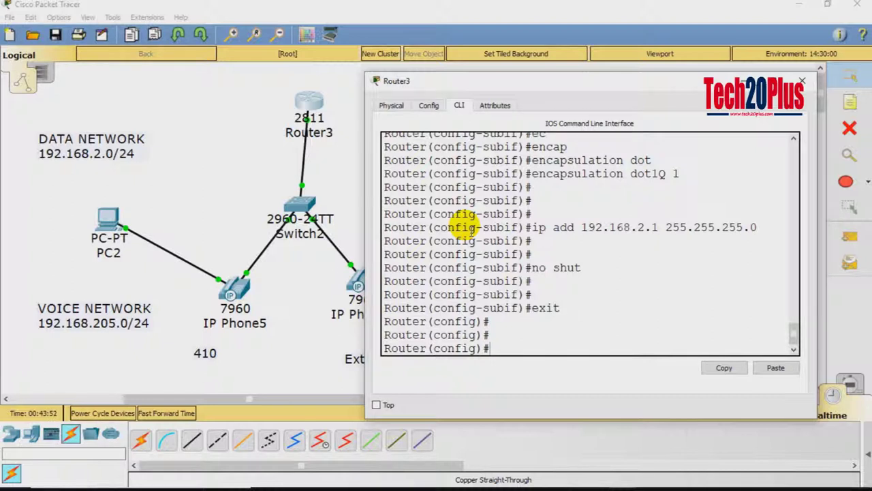
# - Create subinterface fa0/0.2 on Router3 for the voice network
pyautogui.write('int fa0/0.')
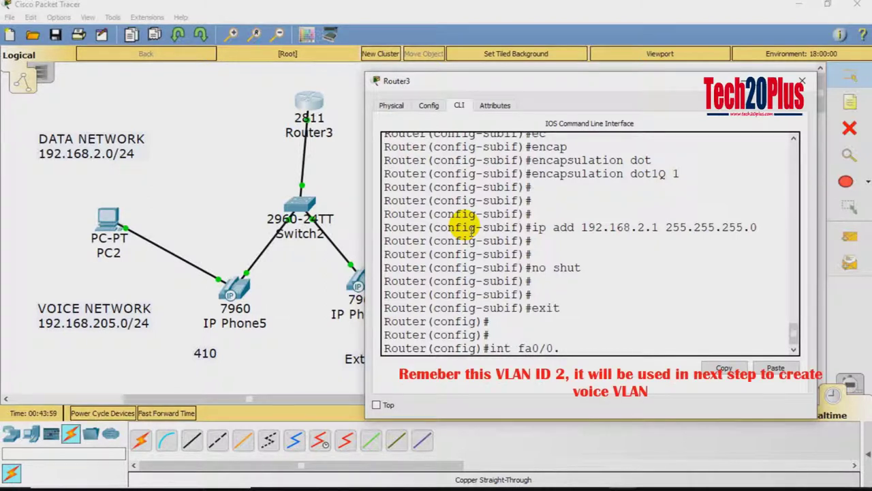
pyautogui.write('2')
pyautogui.press('Return')
pyautogui.press('Return')
pyautogui.press('Return')
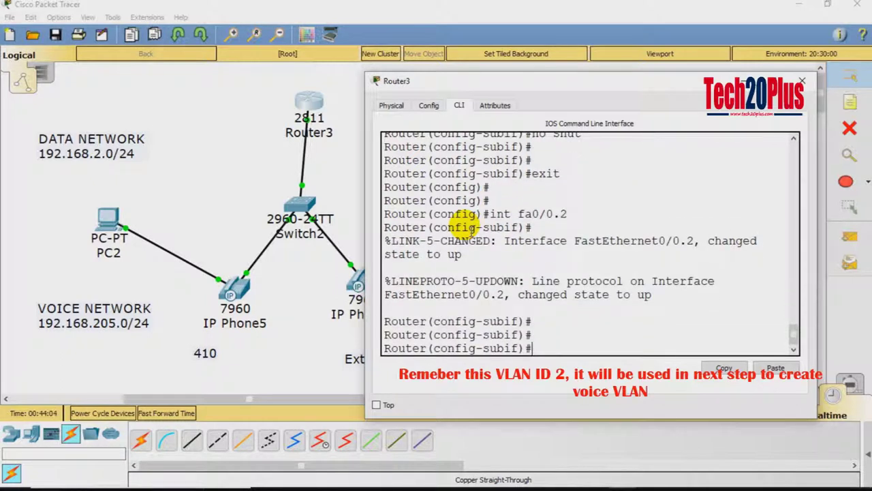
# - Set the encapsulation of subinterface fa0/0.2 to dot1Q with VLAN ID 2
pyautogui.write('encap')
pyautogui.press('Tab')
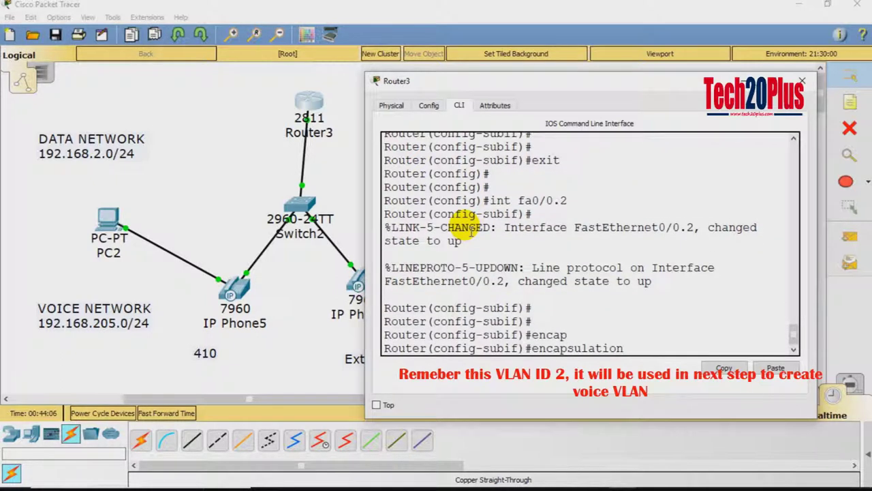
pyautogui.write('do')
pyautogui.press('Tab')
pyautogui.write('2')
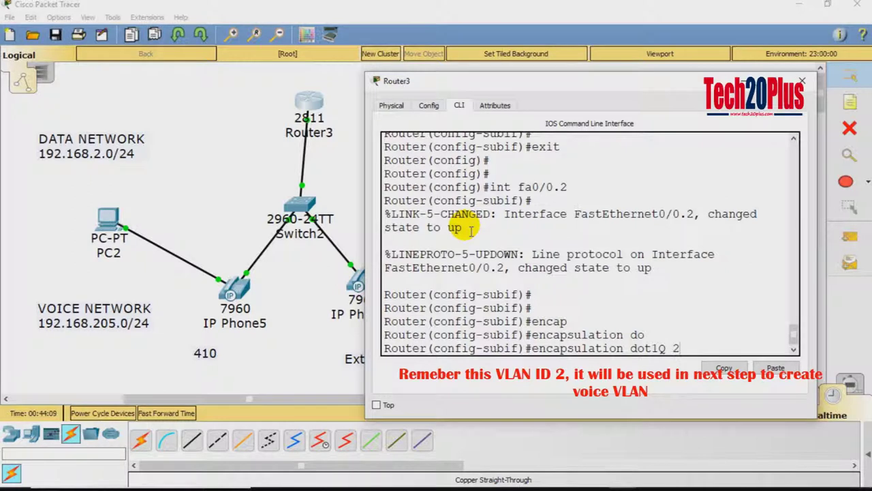
pyautogui.press('Return')
pyautogui.press('Return')
pyautogui.write('exi')
pyautogui.press('BackSpace')
pyautogui.press('BackSpace')
pyautogui.press('BackSpace')
# - Assign the IP address 192.168.205.1 with mask 255.255.255.0 to subinterface fa0/0.2
pyautogui.write('ip add')
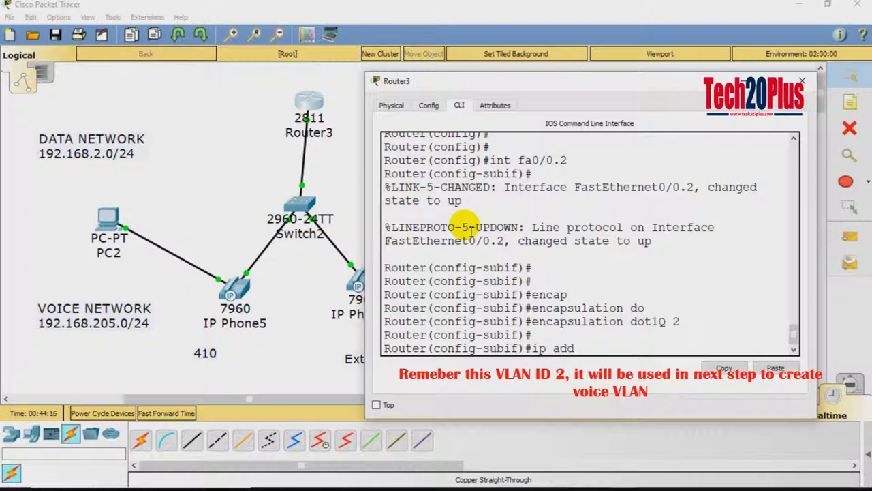
pyautogui.write(' 192.168.205.1 255.255.255.0')
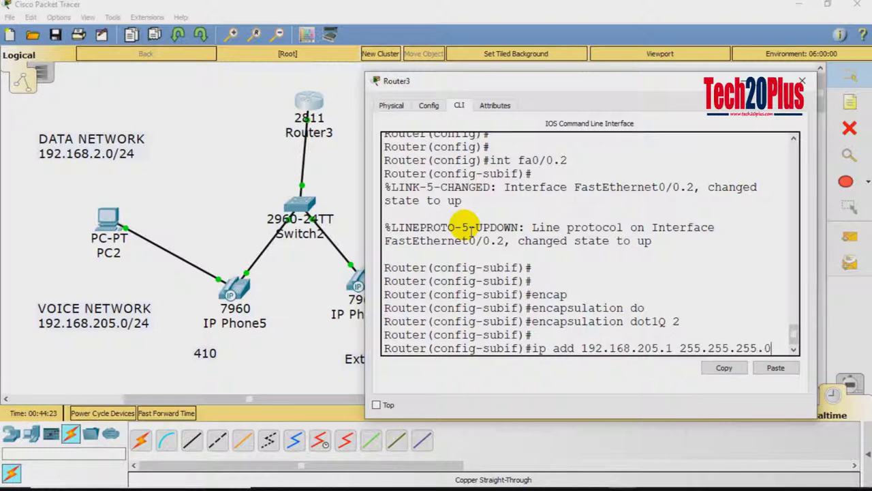
pyautogui.press('Return')
pyautogui.press('Return')
pyautogui.press('Return')
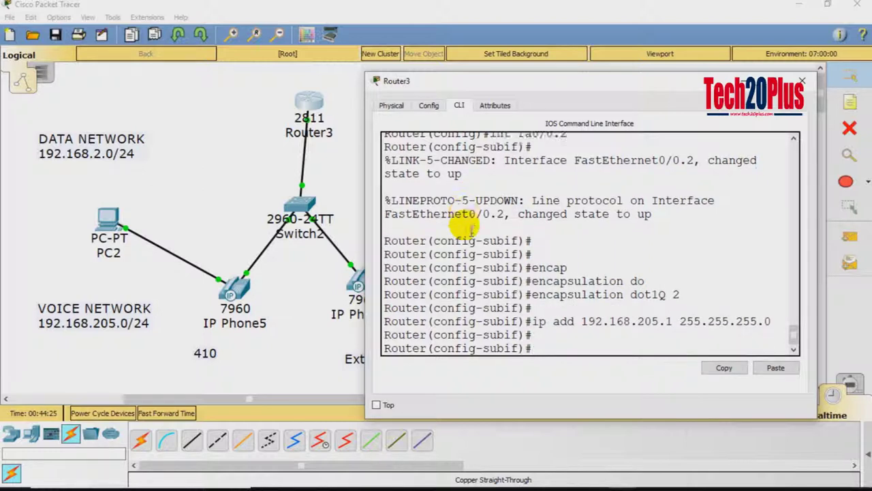
# - Exit subinterface fa0/0.2 and leave configuration mode for Router3's privileged prompt
pyautogui.write('exi')
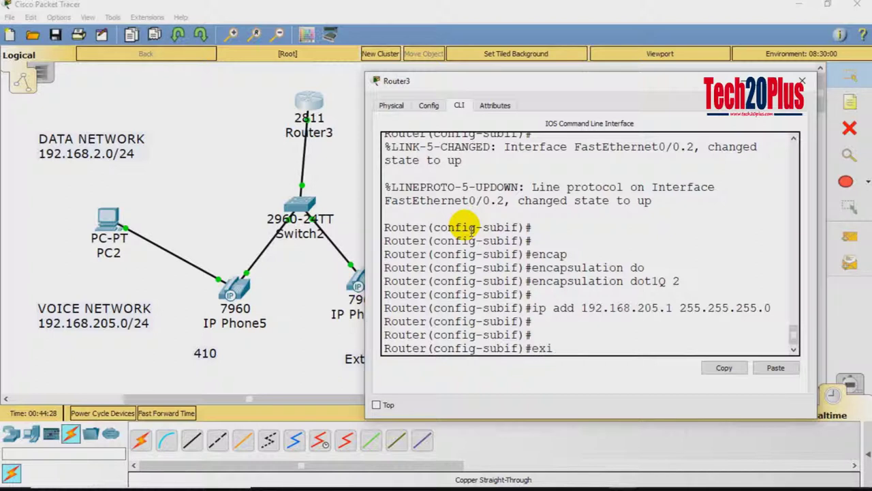
pyautogui.write('t')
pyautogui.press('Return')
pyautogui.press('Return')
pyautogui.press('Return')
pyautogui.press('Return')
pyautogui.press('Return')
pyautogui.press('Return')
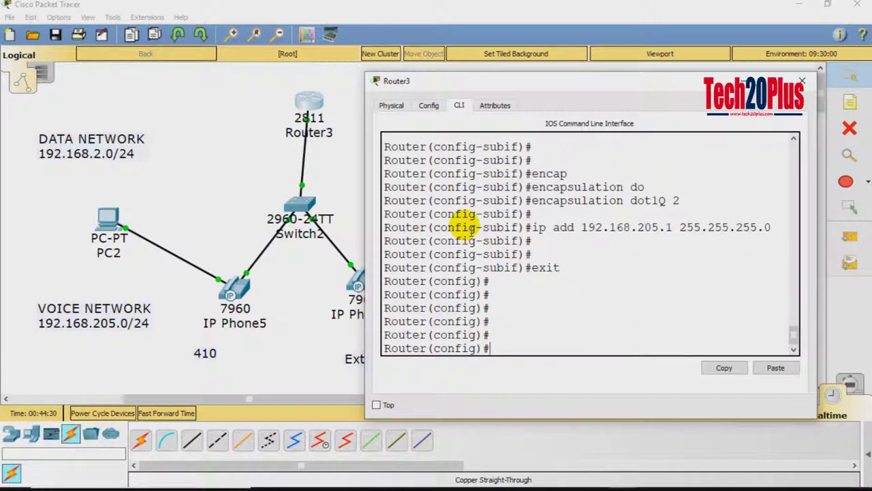
pyautogui.hotkey('ctrl', 'z')
pyautogui.press('Return')
pyautogui.press('Return')
# - Display Router3's interface summary with sh ip int brief
pyautogui.write('sh ip int bri')
pyautogui.press('Tab')
pyautogui.press('Return')
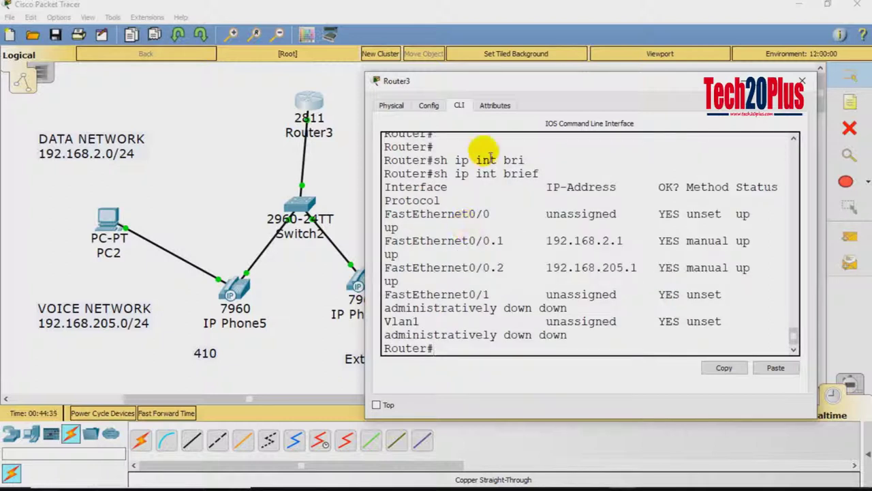
# - Examine the entries and IP addresses of FastEthernet0/0, 0/0.1 and 0/0.2 in the summary, and close Router3's window
pyautogui.moveTo(490, 215); pyautogui.dragTo(428, 217)
pyautogui.click(440, 214)
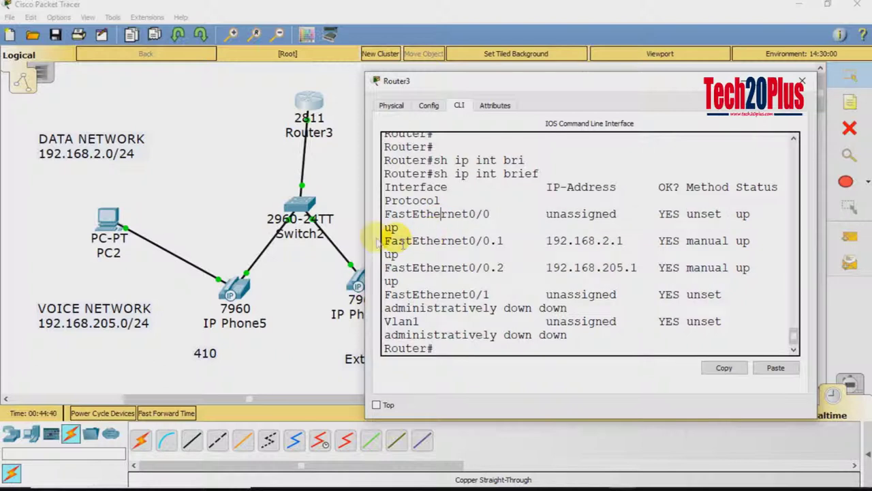
pyautogui.moveTo(385, 241); pyautogui.dragTo(512, 251)
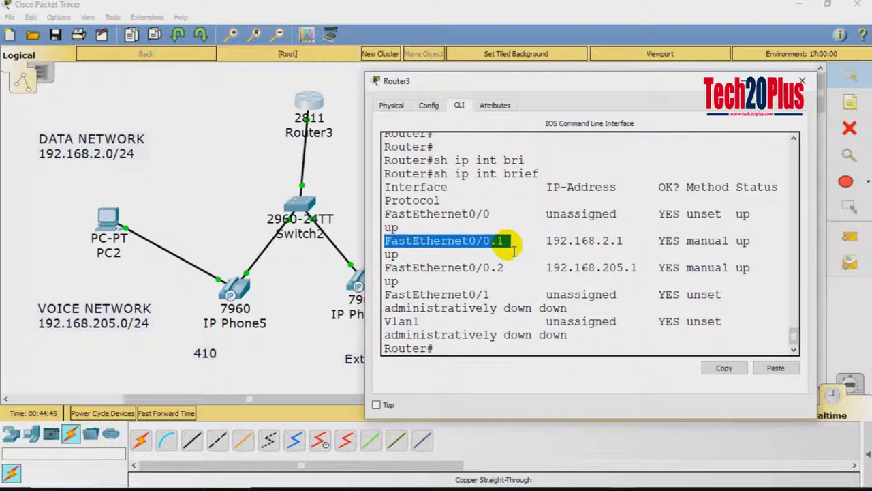
pyautogui.moveTo(588, 240); pyautogui.dragTo(610, 242)
pyautogui.click(467, 275)
pyautogui.moveTo(510, 268); pyautogui.dragTo(636, 269)
pyautogui.click(545, 269)
pyautogui.click(803, 81)
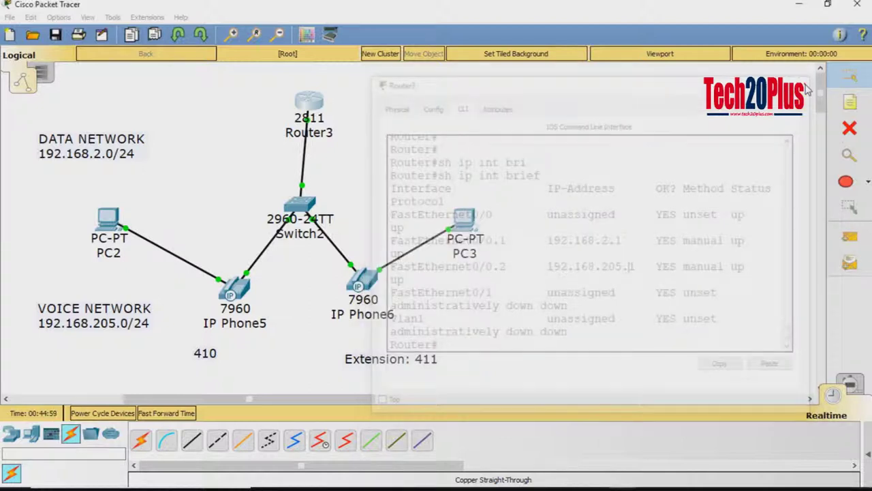
# - Open Switch2's window, widen it and place it beside the topology's router and switch
pyautogui.click(303, 208)
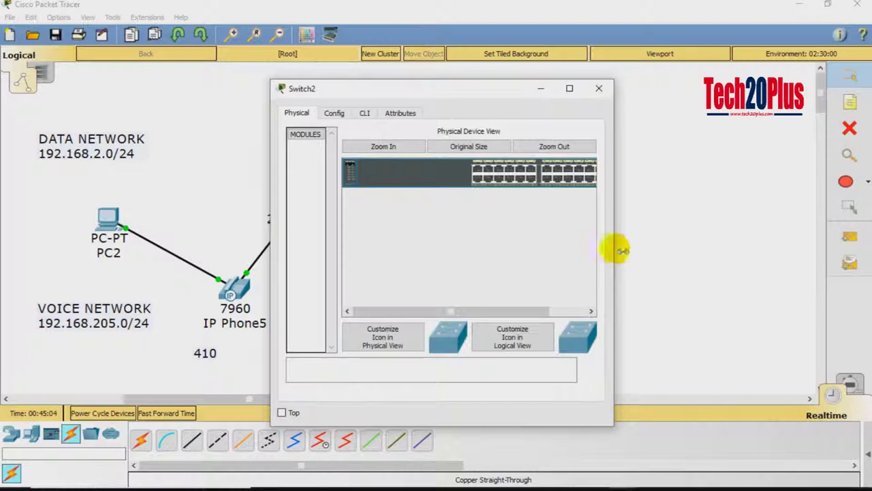
pyautogui.moveTo(616, 250); pyautogui.dragTo(736, 250)
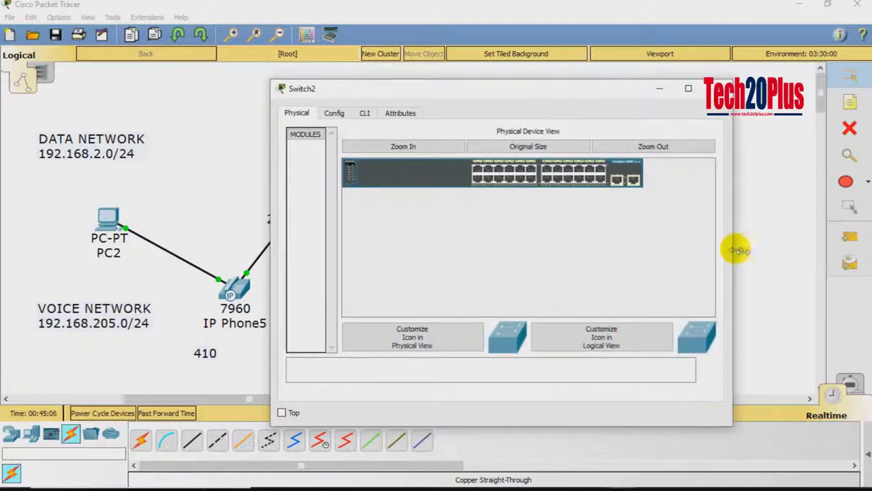
pyautogui.moveTo(449, 90); pyautogui.dragTo(559, 72)
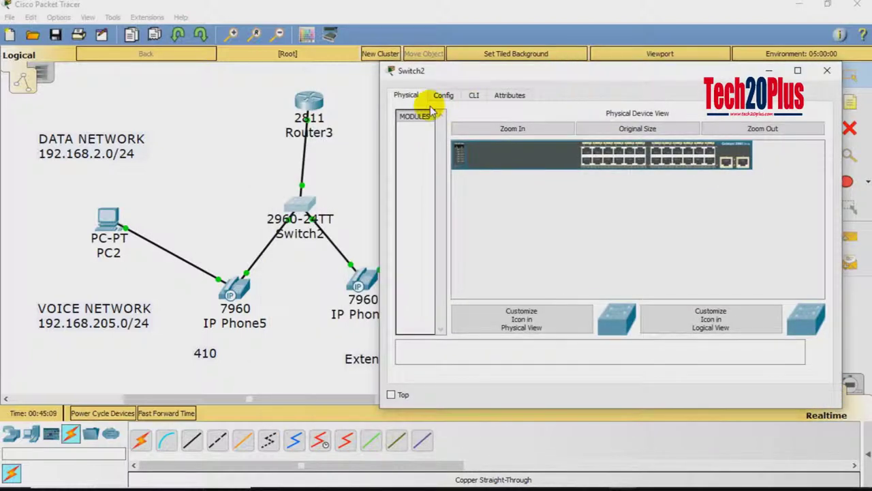
# - Enter privileged EXEC mode on Switch2's command line with ena
pyautogui.click(474, 95)
pyautogui.press('Return')
pyautogui.press('Return')
pyautogui.press('Return')
pyautogui.press('Return')
pyautogui.write('ena')
pyautogui.press('Return')
pyautogui.press('Return')
pyautogui.press('Return')
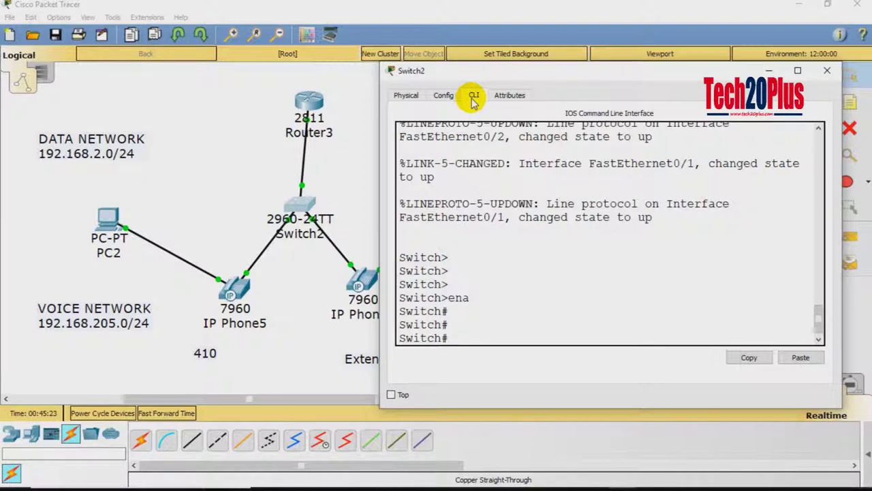
# - Enter global configuration mode on Switch2 and access interface fa0/1
pyautogui.write('conf t')
pyautogui.press('Return')
pyautogui.write('int fa')
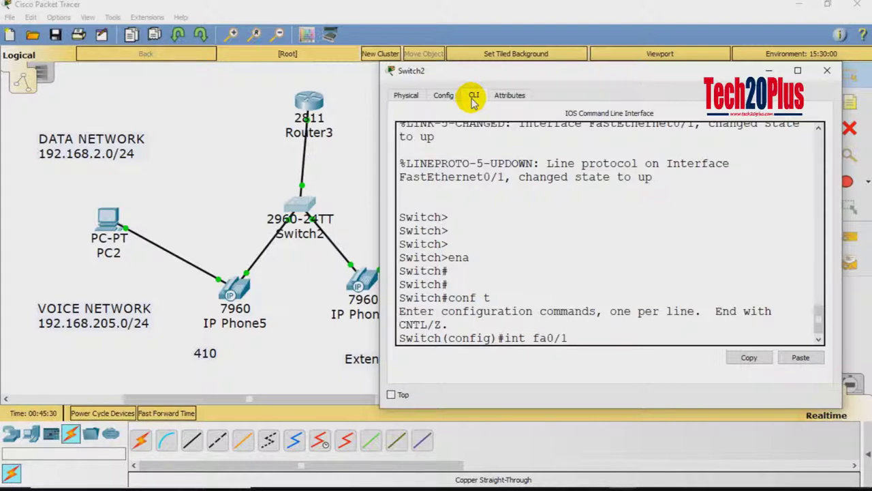
pyautogui.write('0/1')
pyautogui.press('Return')
# - Set interface fa0/1 to trunk mode with switchport mode trunk and return to global configuration mode
pyautogui.write('switchport mo')
pyautogui.press('Tab')
pyautogui.write('mode')
pyautogui.press('Tab')
pyautogui.write('trun')
pyautogui.press('Tab')
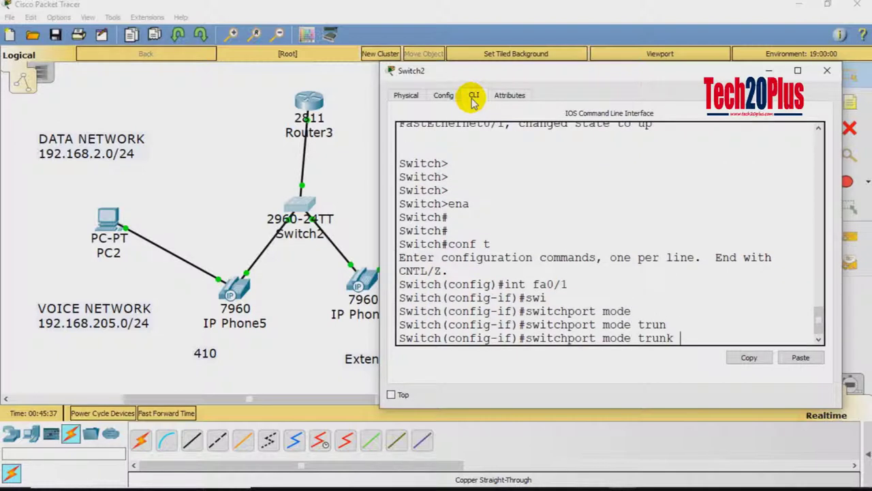
pyautogui.press('Return')
pyautogui.press('Return')
pyautogui.press('Return')
pyautogui.write('exit')
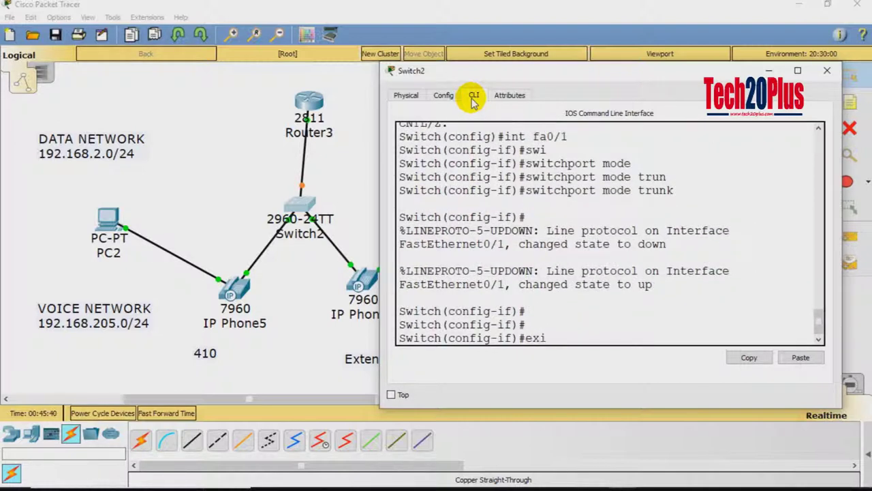
pyautogui.press('Return')
pyautogui.press('Return')
pyautogui.press('Return')
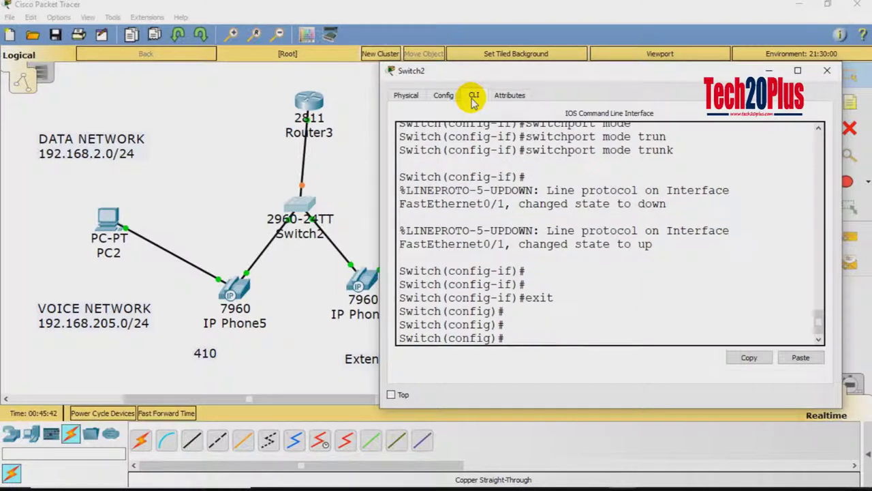
# - Set the interface range fa0/2-3 on Switch2 to access mode with switchport mode access
pyautogui.write('int range fa')
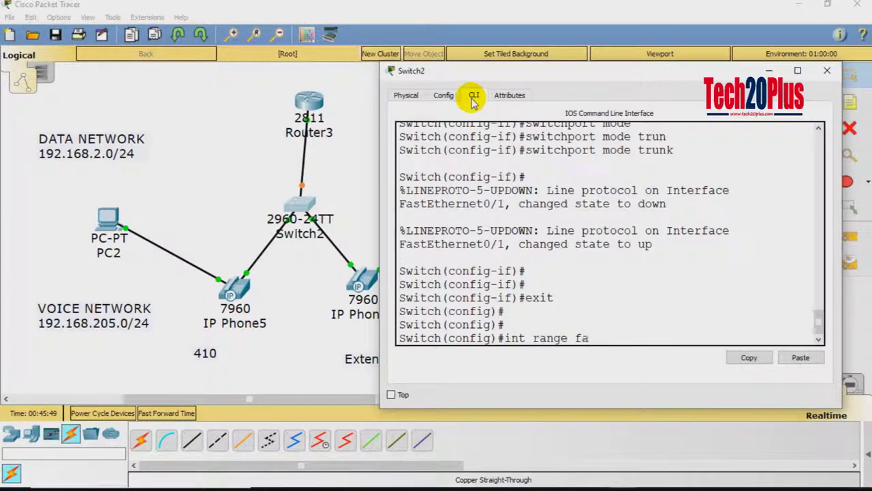
pyautogui.write('0/2-3')
pyautogui.press('Return')
pyautogui.press('Return')
pyautogui.press('Return')
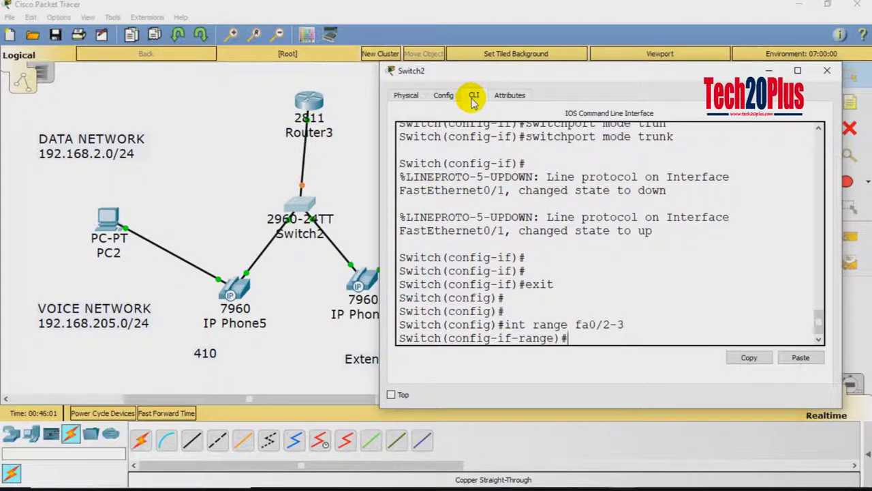
pyautogui.write('swi')
pyautogui.press('Tab')
pyautogui.write('mo')
pyautogui.press('Tab')
pyautogui.write('acc')
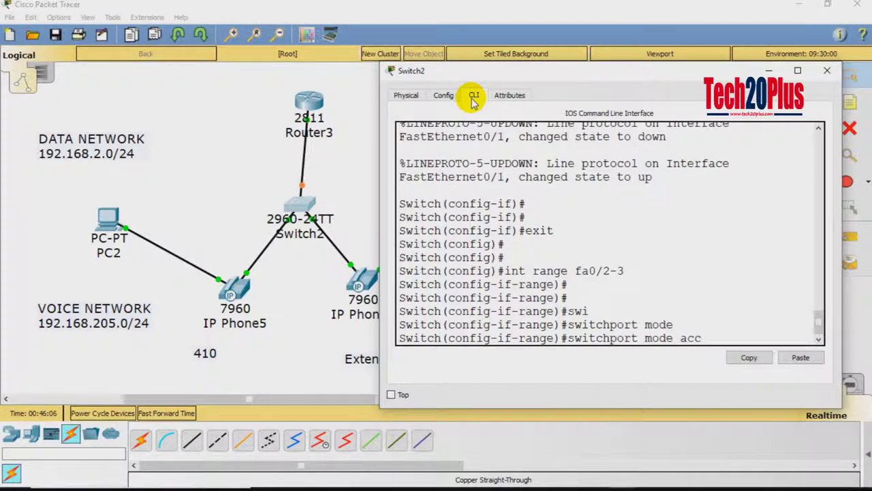
pyautogui.press('Tab')
pyautogui.press('Return')
pyautogui.press('Return')
# - Assign access VLAN 1 to ports fa0/2-3 and exit to global configuration mode
pyautogui.write('swi')
pyautogui.press('Tab')
pyautogui.write('acc')
pyautogui.press('Tab')
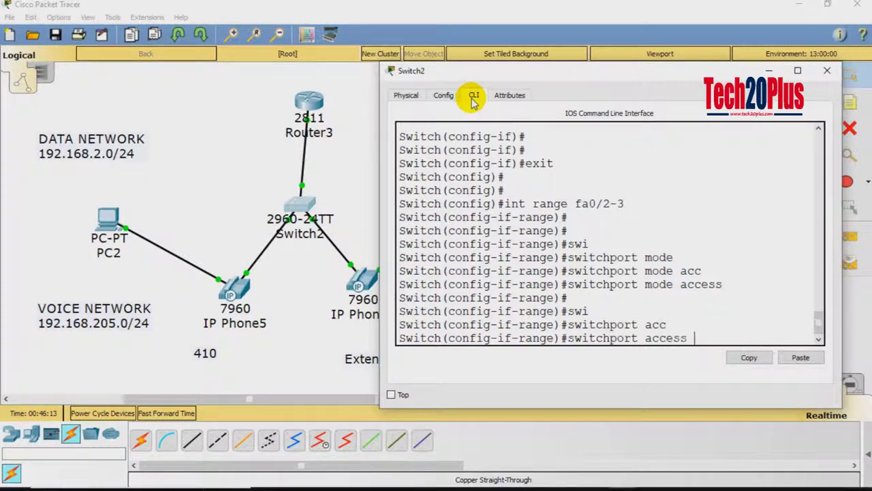
pyautogui.write('vl')
pyautogui.press('Tab')
pyautogui.write('1')
pyautogui.press('Return')
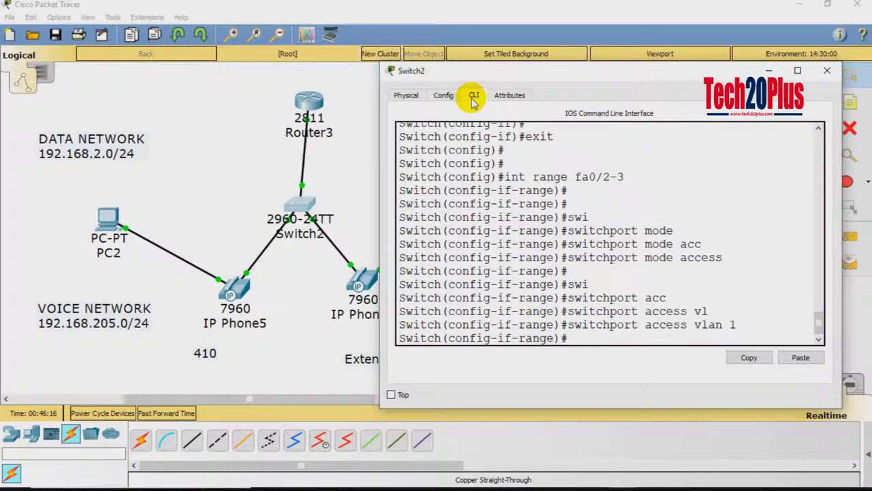
pyautogui.press('Return')
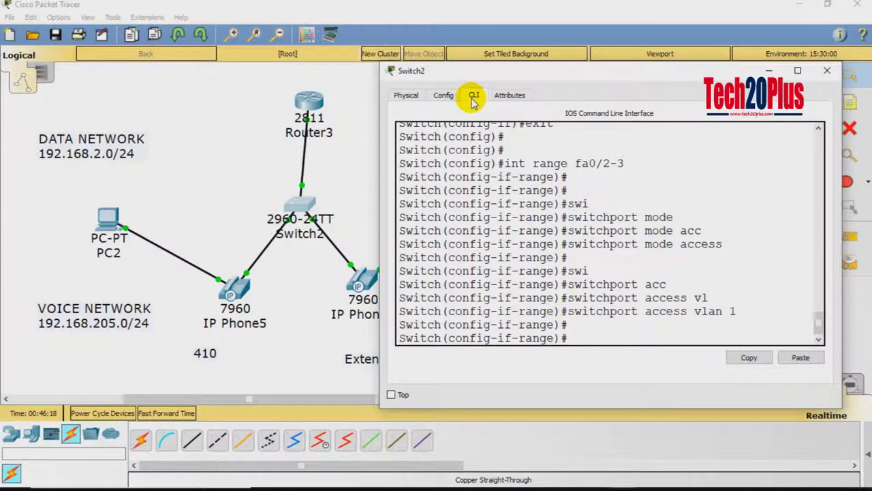
pyautogui.write('exit')
pyautogui.press('Return')
pyautogui.press('Return')
pyautogui.press('Return')
# - Create VLAN 2 on Switch2, name it voiceNetwork and exit VLAN configuration
pyautogui.write('vlan 2')
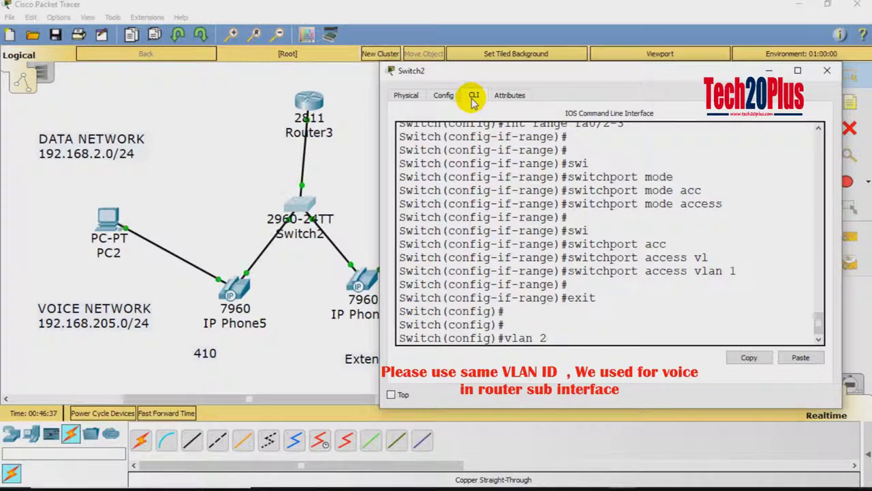
pyautogui.press('Return')
pyautogui.write('name')
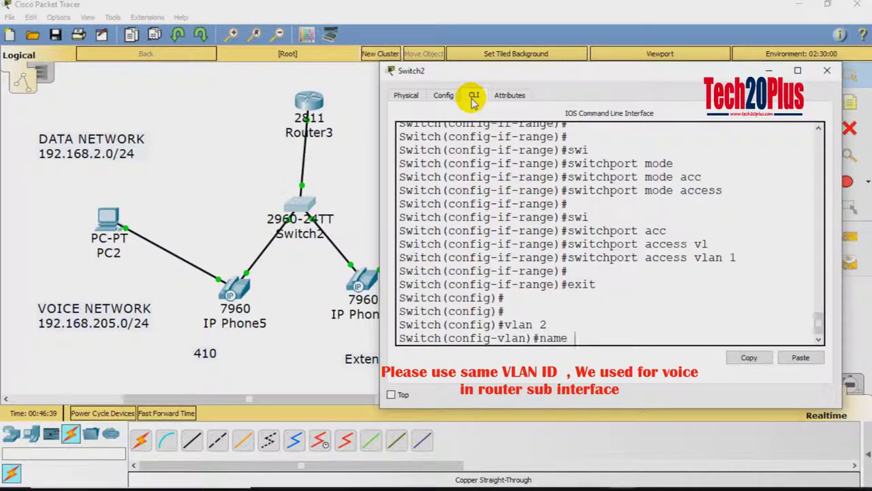
pyautogui.write(' voiceNetwork')
pyautogui.press('Return')
pyautogui.press('Return')
pyautogui.write('exit')
pyautogui.press('Return')
# - Enter interface range fa0/2-3 again and begin a switchport command for it
pyautogui.write('int')
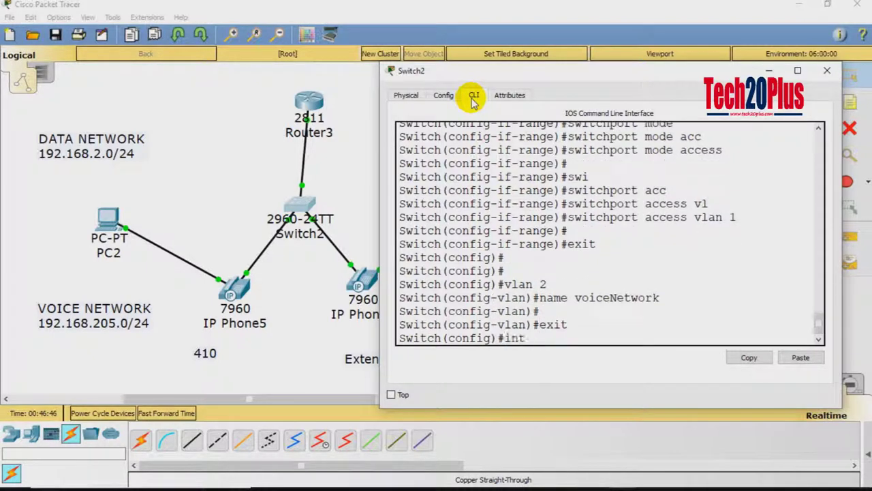
pyautogui.write(' range fa0')
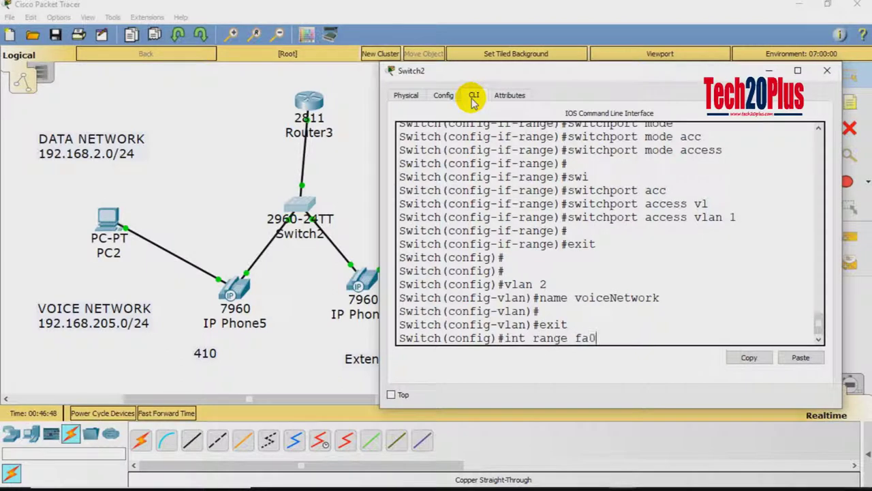
pyautogui.write('/2-3')
pyautogui.press('Return')
pyautogui.write('swi')
pyautogui.press('Tab')
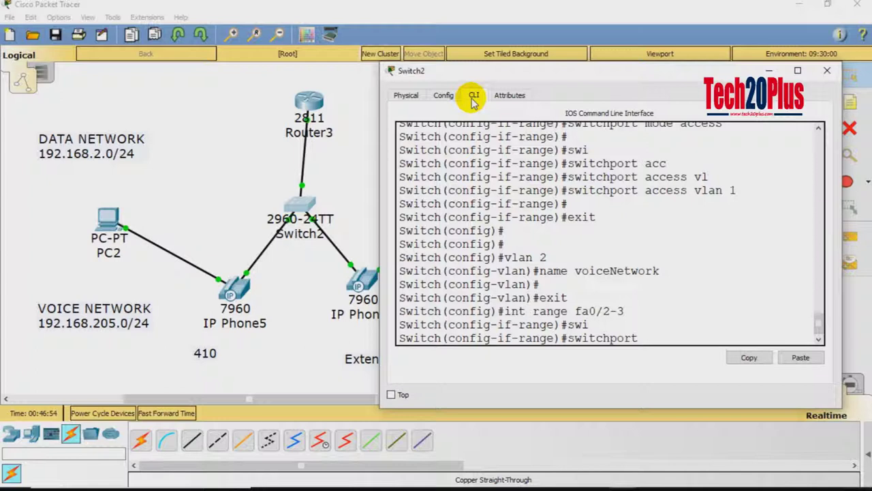
pyautogui.write('voi')
pyautogui.press('BackSpace')
pyautogui.press('BackSpace')
pyautogui.press('BackSpace')
pyautogui.write('acc')
pyautogui.press('Tab')
pyautogui.write('voi')
pyautogui.press('Tab')
pyautogui.press('BackSpace')
pyautogui.press('BackSpace')
pyautogui.press('BackSpace')
pyautogui.press('BackSpace')
pyautogui.press('BackSpace')
pyautogui.press('BackSpace')
pyautogui.press('BackSpace')
pyautogui.press('BackSpace')
pyautogui.press('BackSpace')
pyautogui.press('BackSpace')
# - Complete the command as switchport voice vlan 2 for fa0/2-3 and return to Switch2's privileged prompt
pyautogui.write('voi')
pyautogui.press('Tab')
pyautogui.write('vl')
pyautogui.press('Tab')
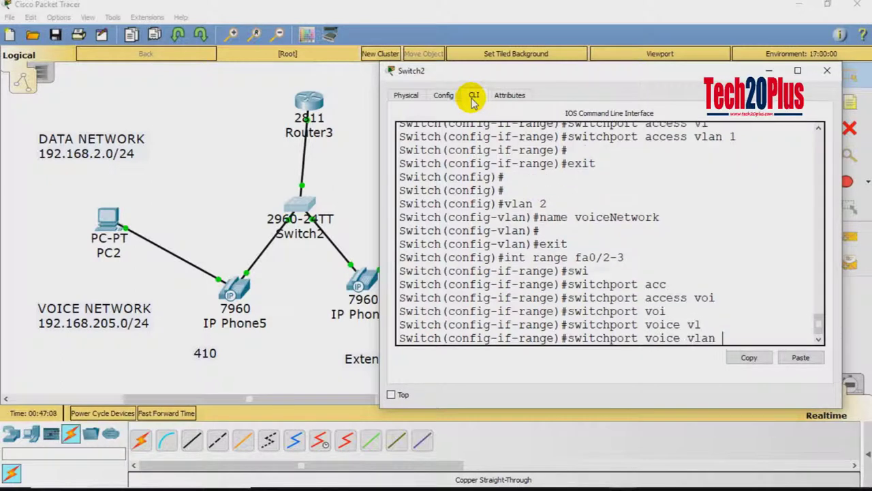
pyautogui.write('2')
pyautogui.press('Return')
pyautogui.press('Return')
pyautogui.press('Return')
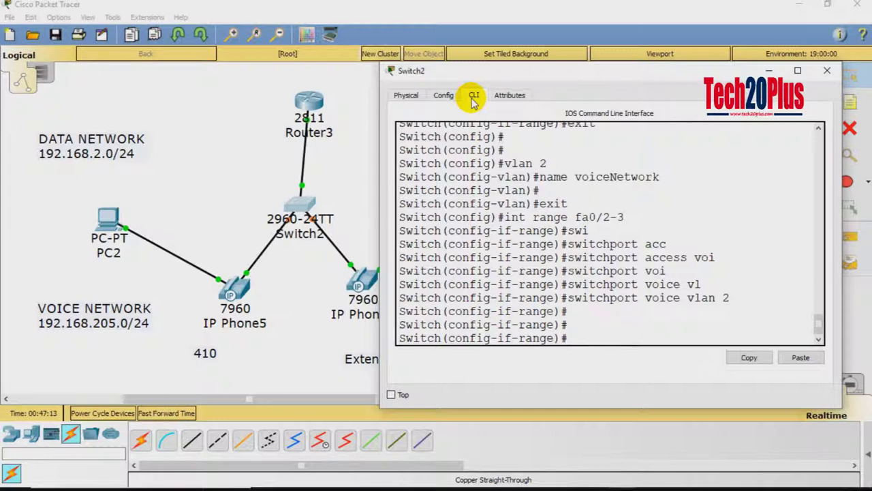
pyautogui.hotkey('ctrl', 'z')
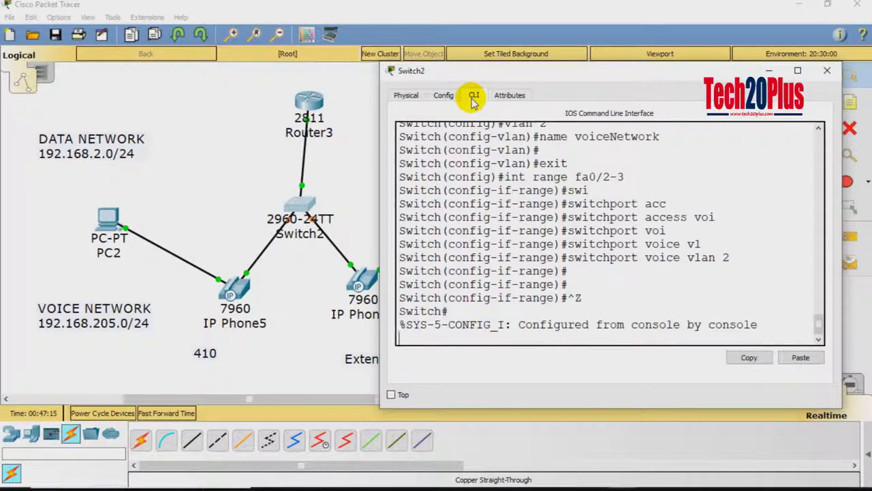
pyautogui.press('Return')
pyautogui.press('Return')
# - Display Switch2's VLAN table with sh vlan and maximize the window to show it in full
pyautogui.write('sh vlan')
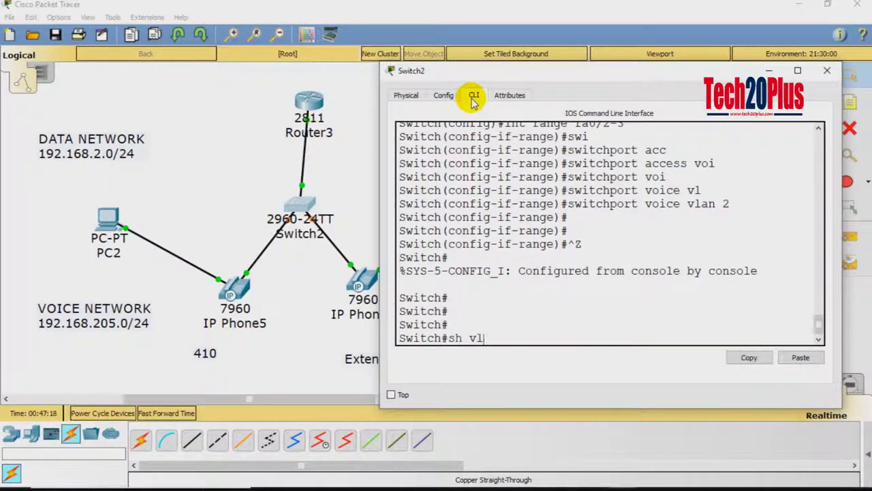
pyautogui.press('Tab')
pyautogui.press('Return')
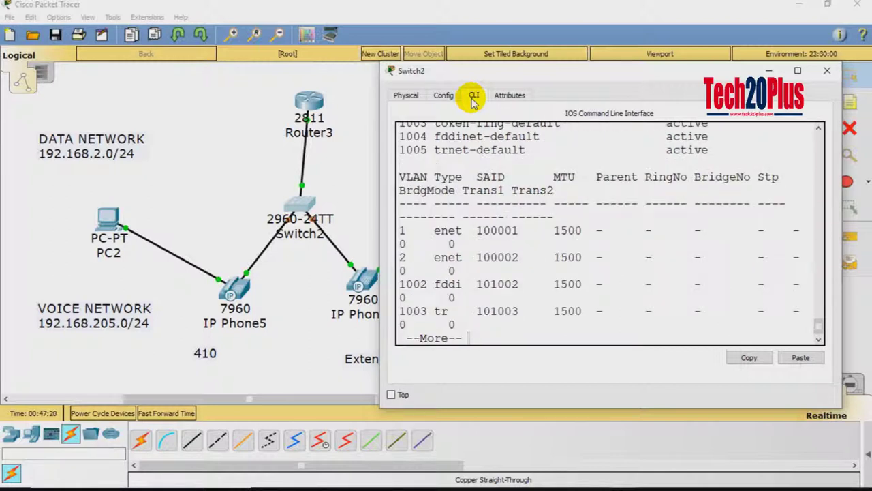
pyautogui.press('Return')
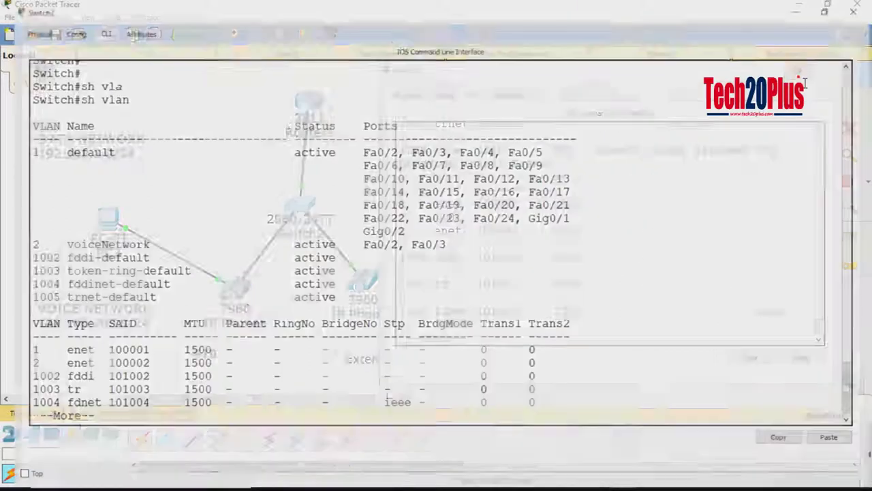
pyautogui.click(797, 70)
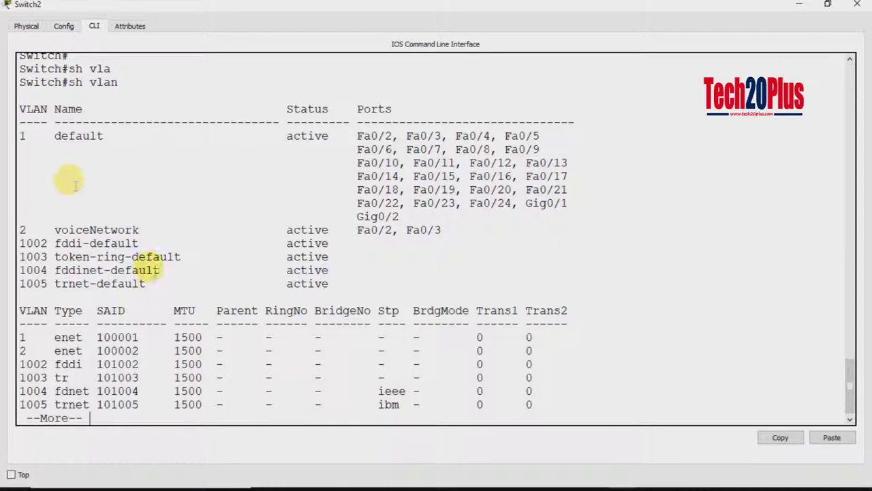
# - Examine the ports assigned to the default VLAN 1 and to VLAN 2 voiceNetwork in the table
pyautogui.moveTo(47, 136); pyautogui.dragTo(502, 220)
pyautogui.click(493, 232)
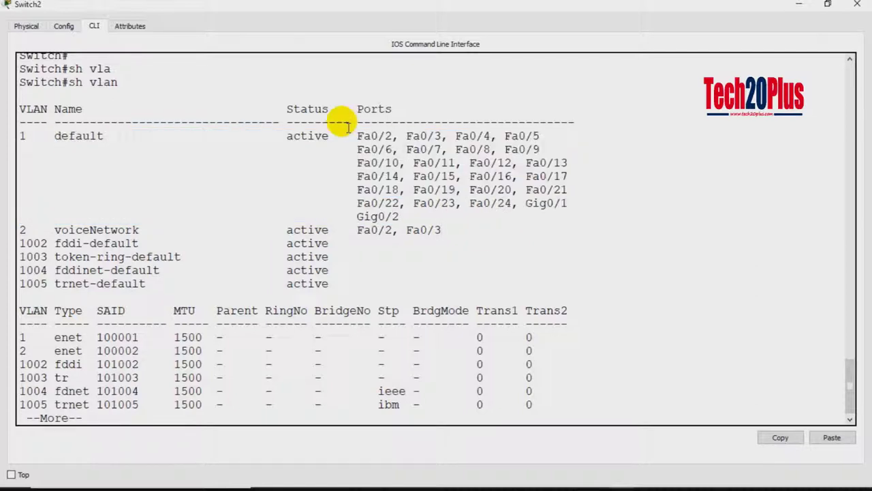
pyautogui.moveTo(358, 136); pyautogui.dragTo(436, 135)
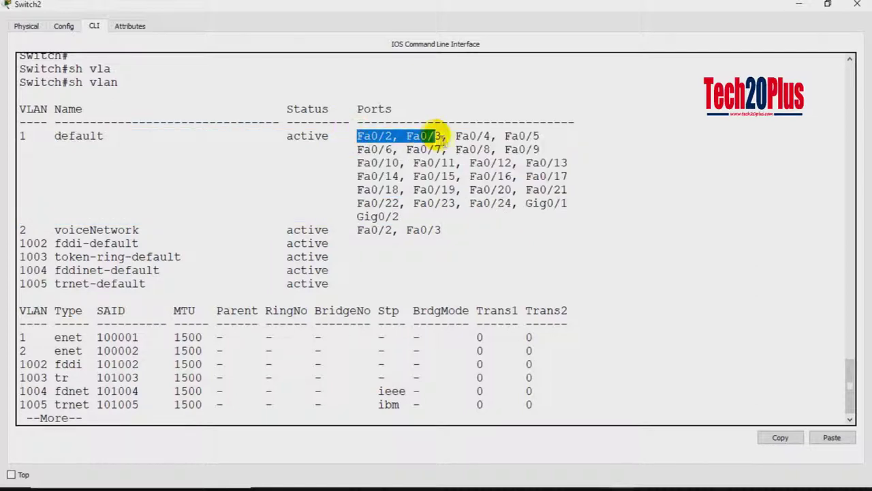
pyautogui.click(423, 255)
pyautogui.moveTo(21, 231); pyautogui.dragTo(463, 239)
pyautogui.click(402, 216)
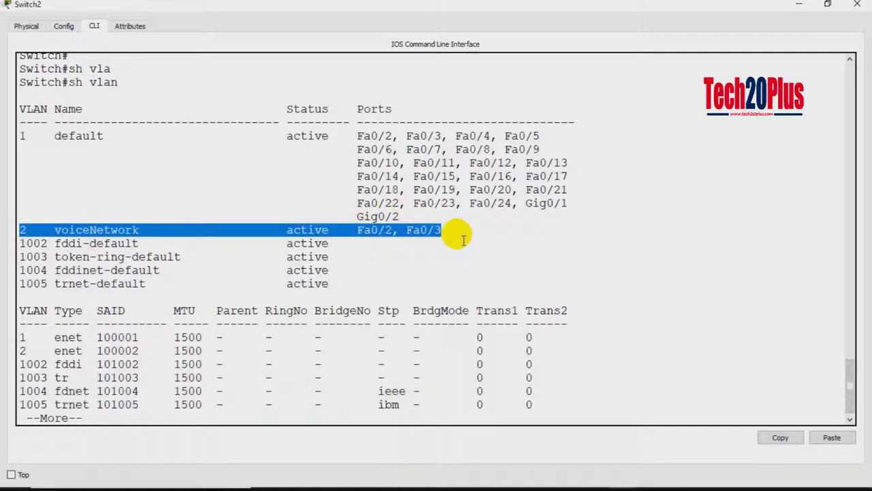
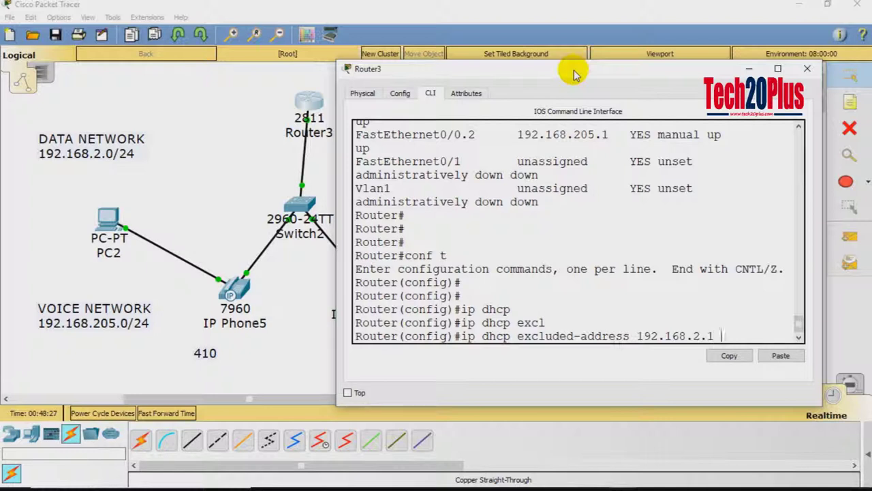
# - Complete the DHCP exclusion on Router3 so it covers addresses 192.168.2.1 to 192.168.2.10
pyautogui.write('192.168.2.10')
pyautogui.press('Return')
pyautogui.press('Return')
pyautogui.press('Return')
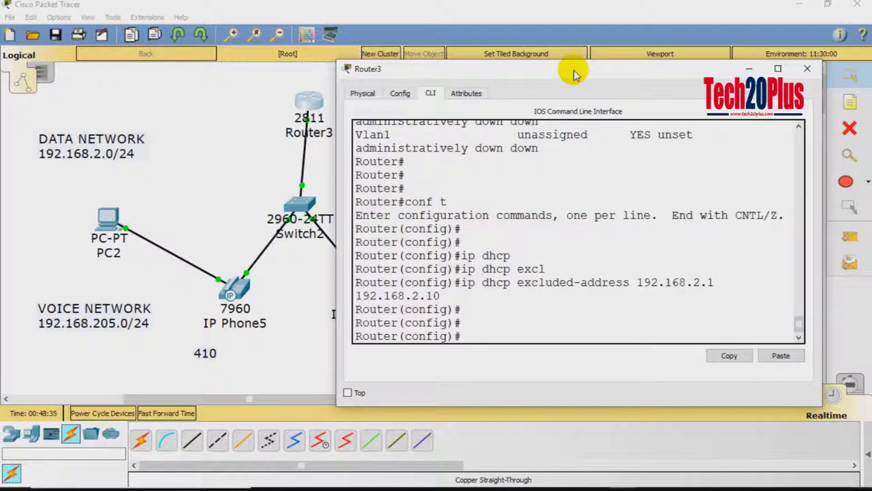
# - Create a DHCP pool named Data on Router3
pyautogui.write('ip dhcp')
pyautogui.press('Tab')
pyautogui.write('pol')
pyautogui.press('BackSpace')
pyautogui.press('Tab')
pyautogui.write('Data')
pyautogui.press('Return')
# - Set the Data pool's network to 192.168.2.0 with mask 255.255.255.0
pyautogui.write('networ')
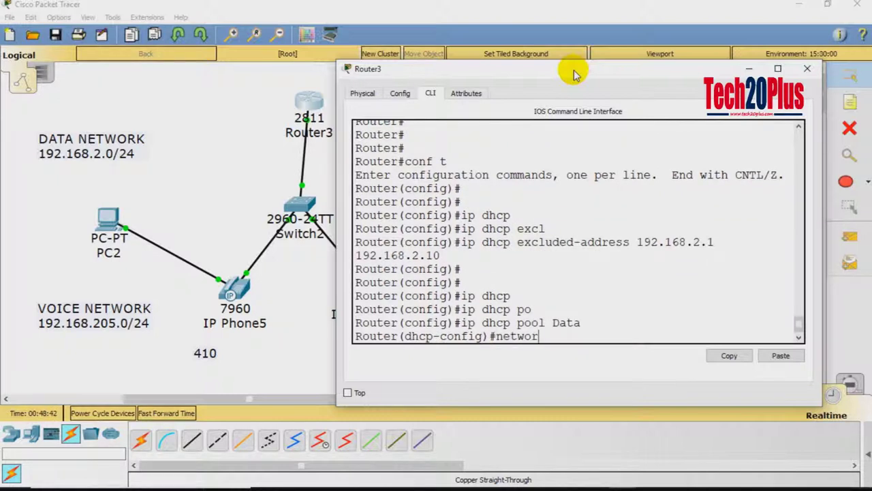
pyautogui.press('BackSpace')
pyautogui.write('rk')
pyautogui.write(' 192')
pyautogui.press('BackSpace')
pyautogui.write('192.168.2.0 255.')
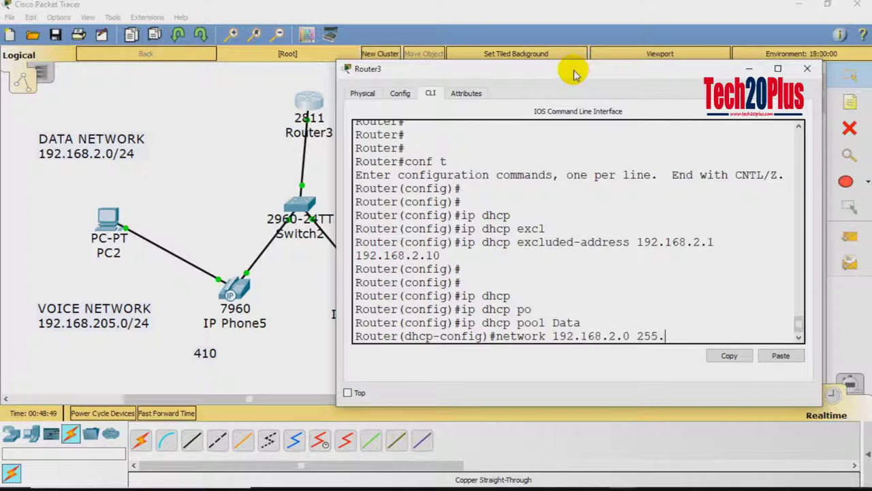
pyautogui.write('255.255.0')
pyautogui.press('Return')
# - Set the Data pool's default router to 192.168.2.1
pyautogui.write('defa')
pyautogui.press('Tab')
pyautogui.write('19')
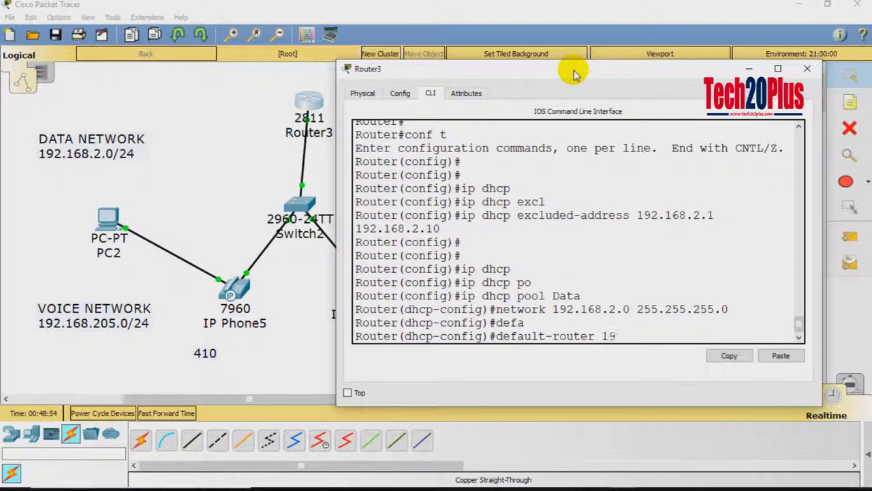
pyautogui.write('2.168.2.1')
pyautogui.press('Return')
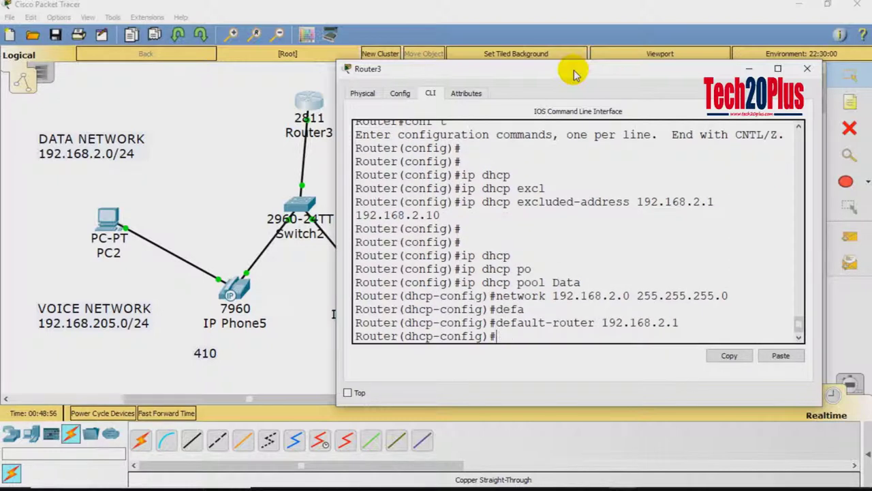
# - Leave the Data pool configuration and return to global configuration mode on Router3
pyautogui.write('exit')
pyautogui.press('Return')
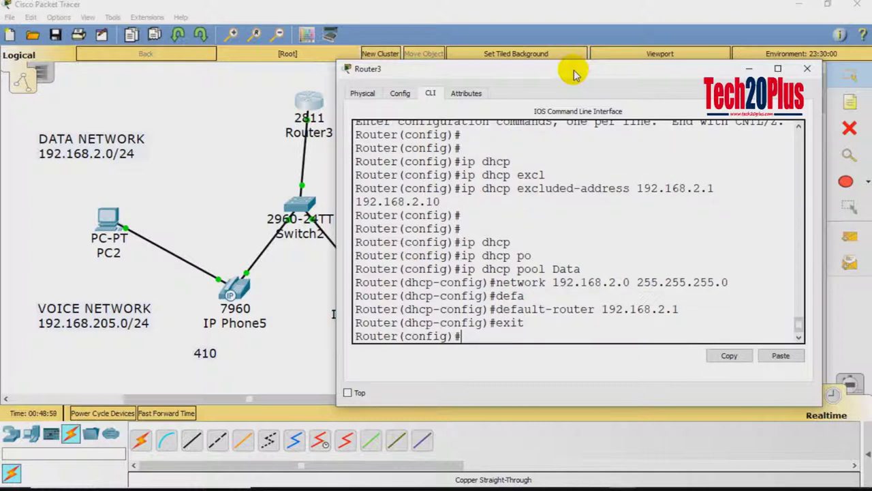
pyautogui.press('Return')
pyautogui.press('Return')
pyautogui.press('Return')
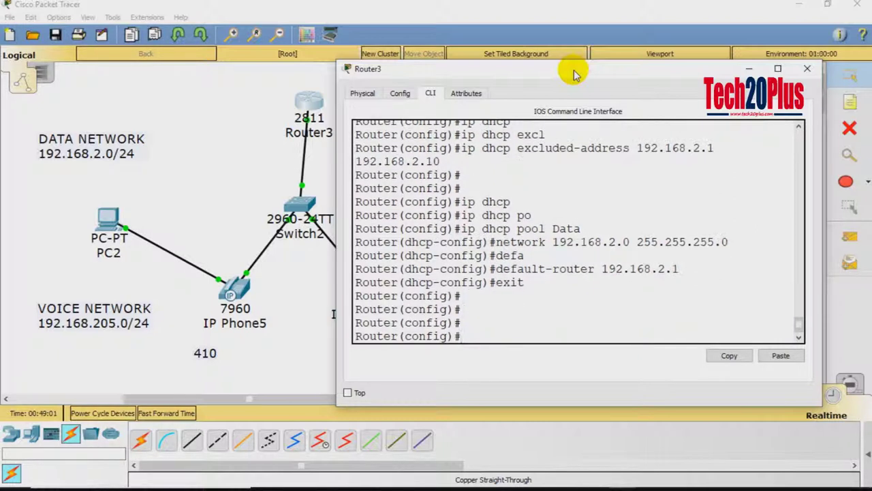
# - Exclude addresses 192.168.205.1 to 192.168.205.10 from DHCP assignment on Router3
pyautogui.write('ip dhcp')
pyautogui.press('Tab')
pyautogui.write('exx')
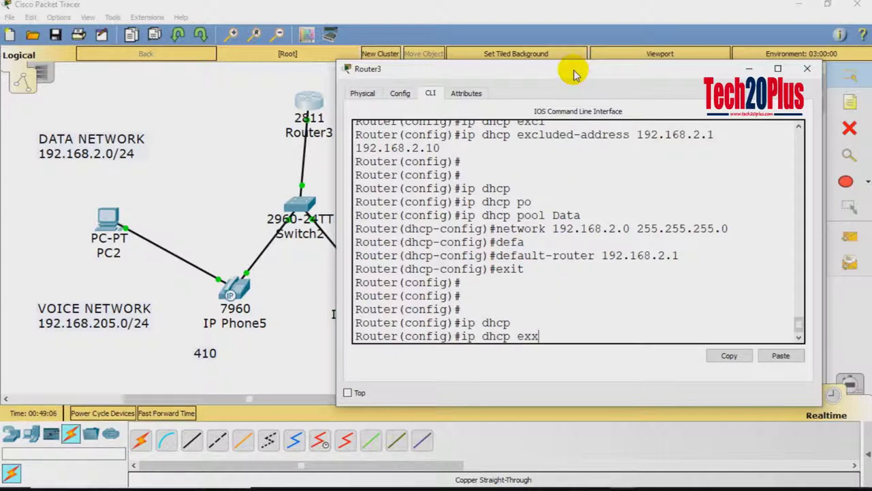
pyautogui.press('Tab')
pyautogui.press('BackSpace')
pyautogui.press('Tab')
pyautogui.write('192.168.205.')
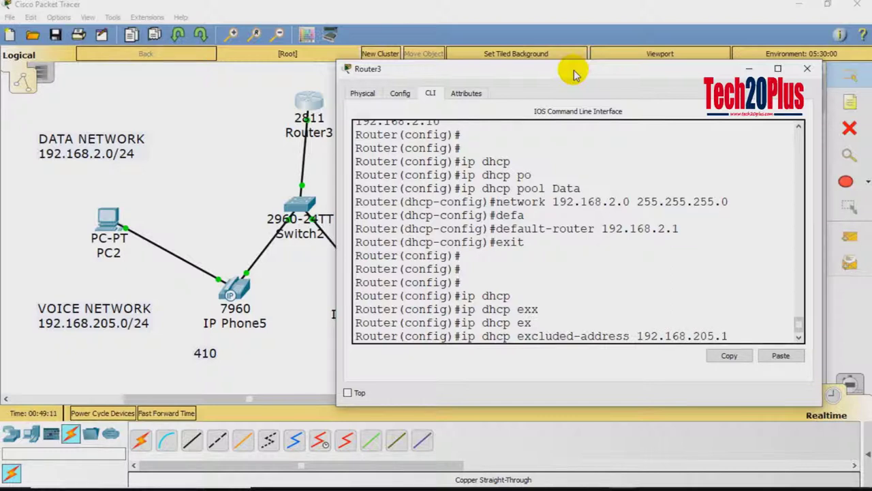
pyautogui.write('1 192.168.205.10')
pyautogui.press('Return')
pyautogui.press('Return')
pyautogui.press('Return')
pyautogui.press('Return')
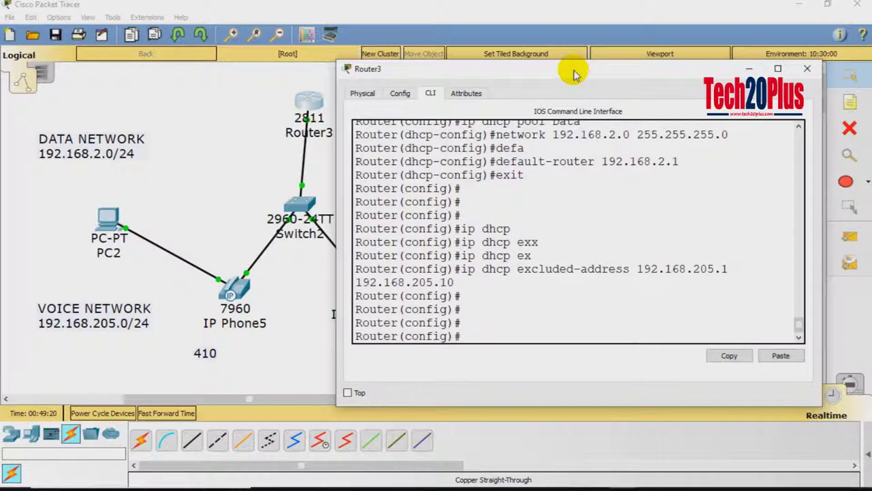
# - Create a DHCP pool named VoiceNetwork on Router3
pyautogui.write('ip dhcp')
pyautogui.press('Tab')
pyautogui.write('p')
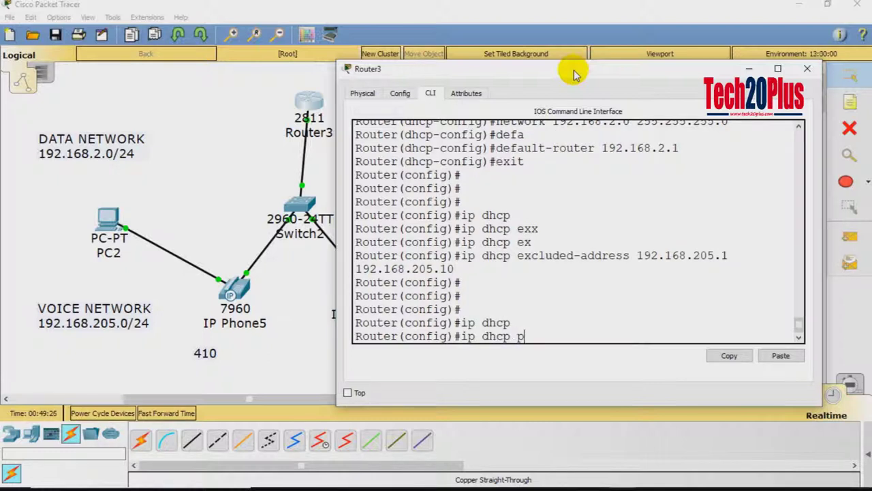
pyautogui.write('oo')
pyautogui.press('Tab')
pyautogui.write('VO')
pyautogui.press('BackSpace')
pyautogui.write('oice')
pyautogui.write('Netowrk')
pyautogui.press('BackSpace')
pyautogui.press('BackSpace')
pyautogui.press('BackSpace')
pyautogui.press('BackSpace')
pyautogui.write('twork')
pyautogui.press('Return')
pyautogui.press('Return')
pyautogui.press('Return')
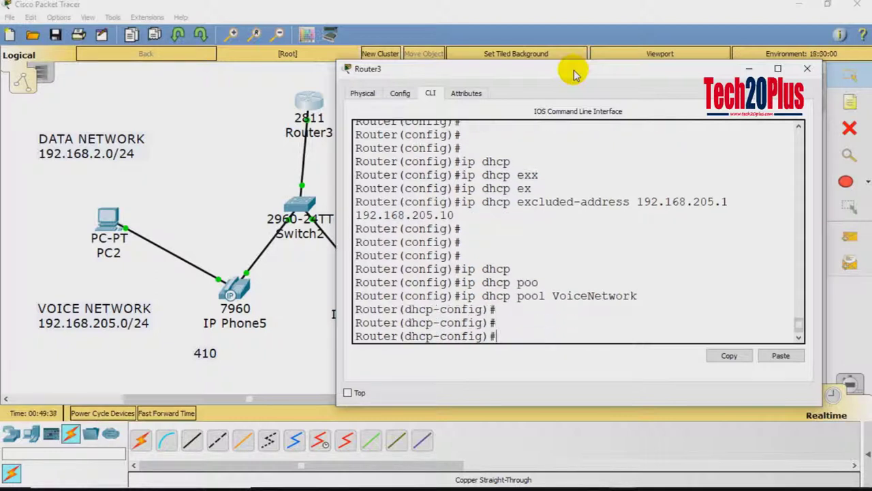
# - Set the VoiceNetwork pool's network to 192.168.205.0 with mask 255.255.255.0
pyautogui.write('network 192.168.')
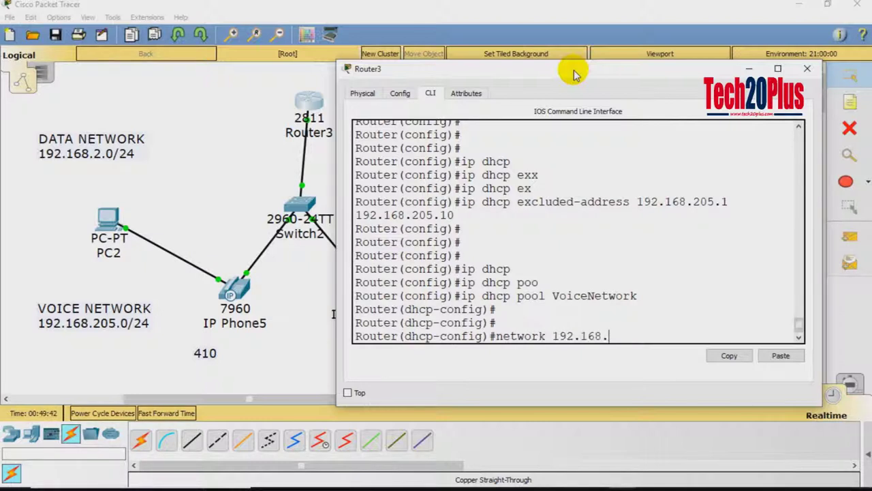
pyautogui.write('205.0 255.25')
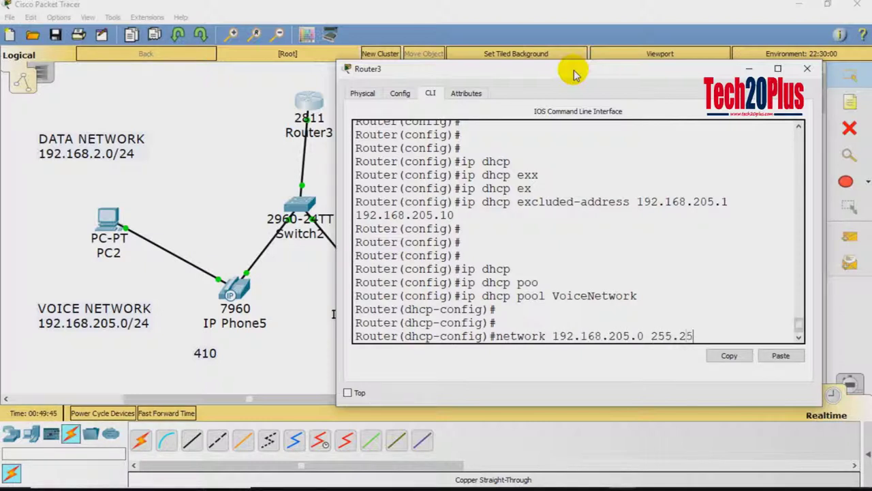
pyautogui.write('5.255.0')
pyautogui.press('Return')
# - Set the VoiceNetwork pool's default router to 192.168.205.1
pyautogui.write('def')
pyautogui.press('Tab')
pyautogui.write('192.168.')
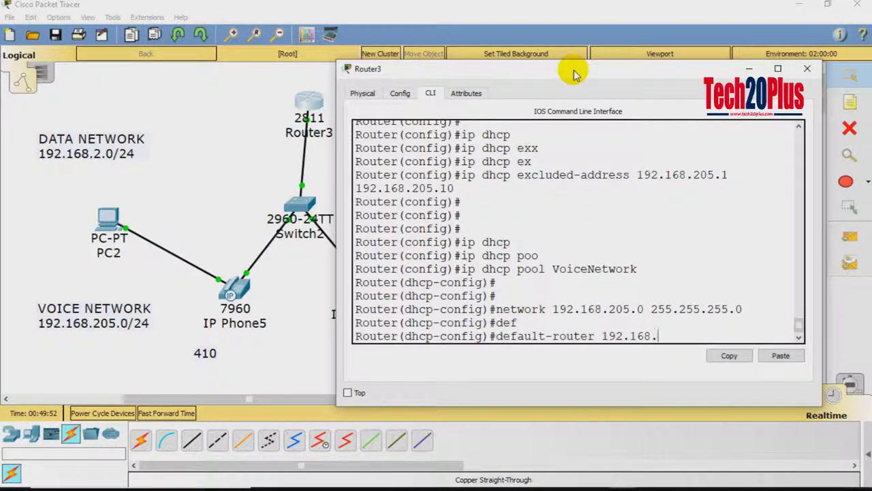
pyautogui.write('205.1')
pyautogui.press('Return')
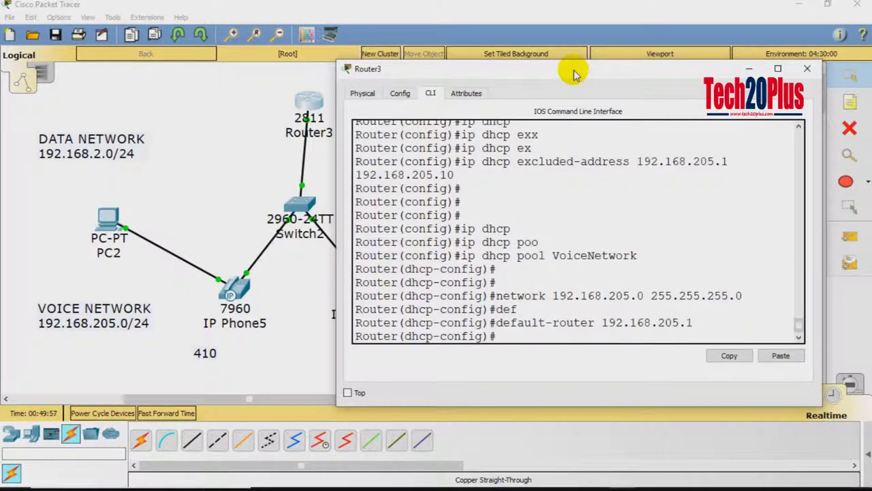
pyautogui.press('Return')
pyautogui.write('ex')
pyautogui.press('BackSpace')
pyautogui.press('BackSpace')
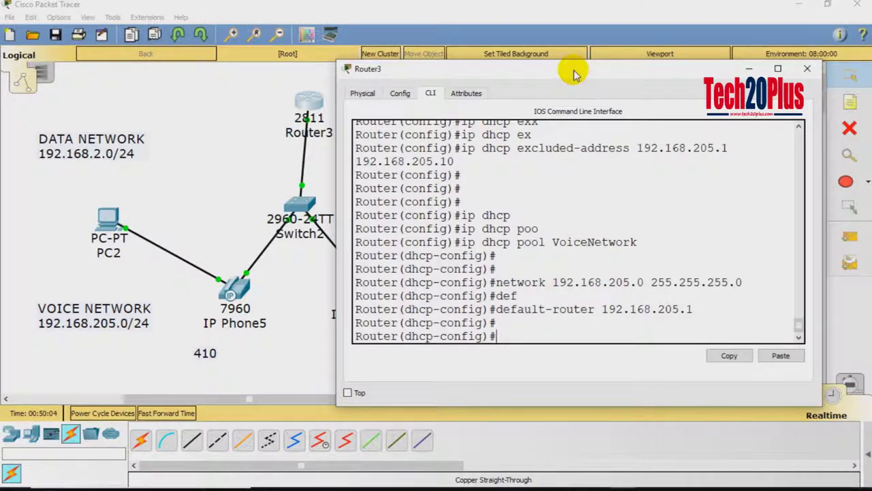
# - Add option 150 with IP address 192.168.205.1 to the VoiceNetwork pool
pyautogui.write('option 150 ip 192.168.205.1')
pyautogui.press('Return')
pyautogui.press('Return')
pyautogui.press('Return')
# - Leave Router3's configuration mode for privileged mode and close the router's window
pyautogui.write('exit')
pyautogui.press('Return')
pyautogui.press('Return')
pyautogui.hotkey('ctrl', 'z')
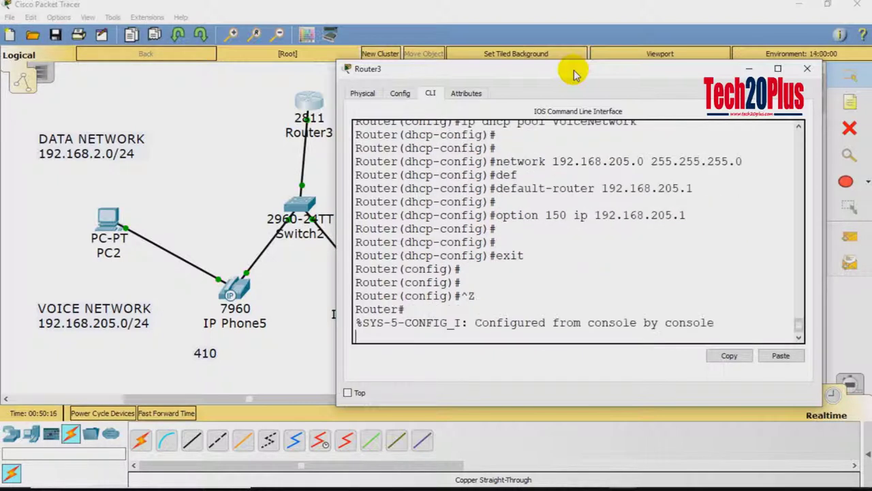
pyautogui.press('Return')
pyautogui.press('Return')
pyautogui.press('Return')
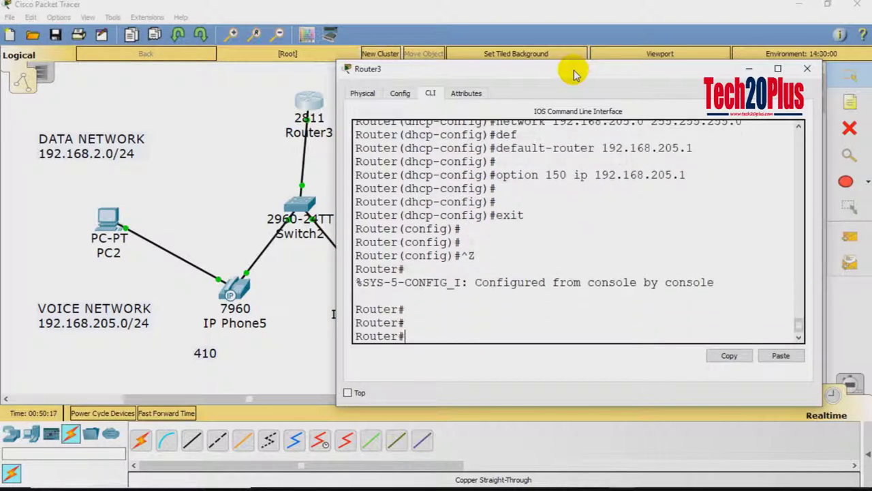
pyautogui.click(808, 70)
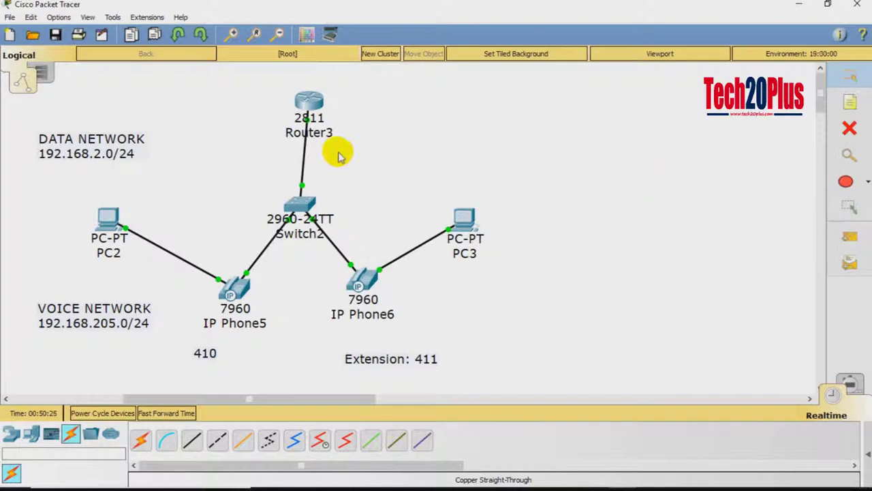
# - Switch PC2's IPv4 configuration from static to DHCP and close its window
pyautogui.moveTo(111, 219)
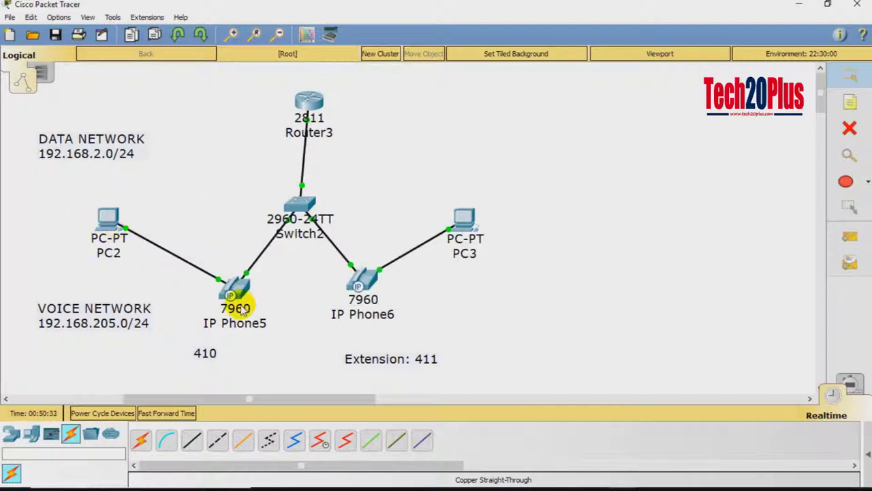
pyautogui.moveTo(242, 290)
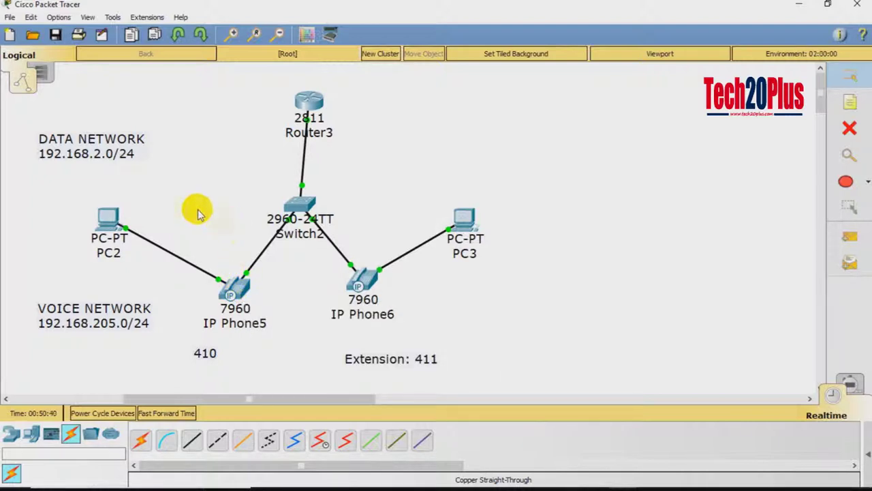
pyautogui.click(108, 217)
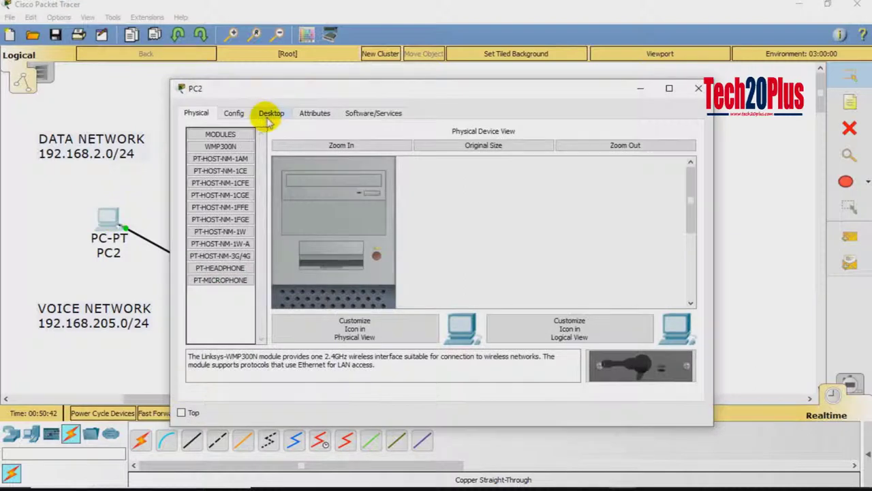
pyautogui.click(271, 114)
pyautogui.click(248, 156)
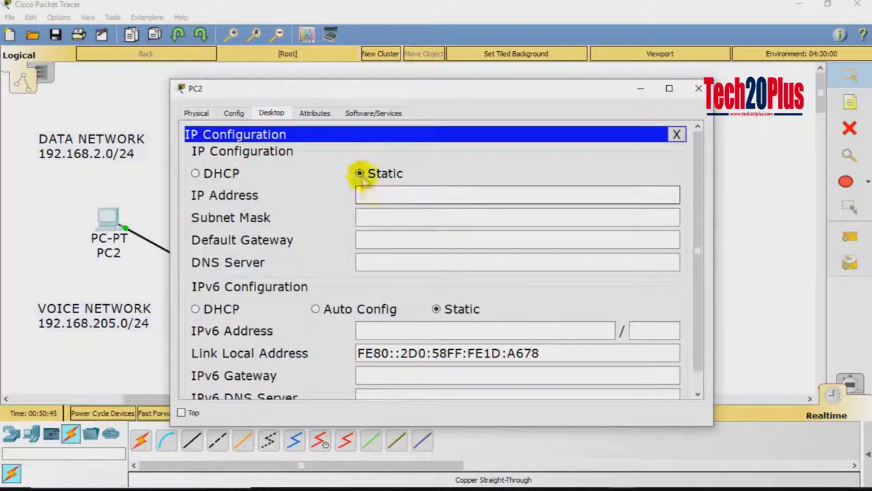
pyautogui.click(196, 174)
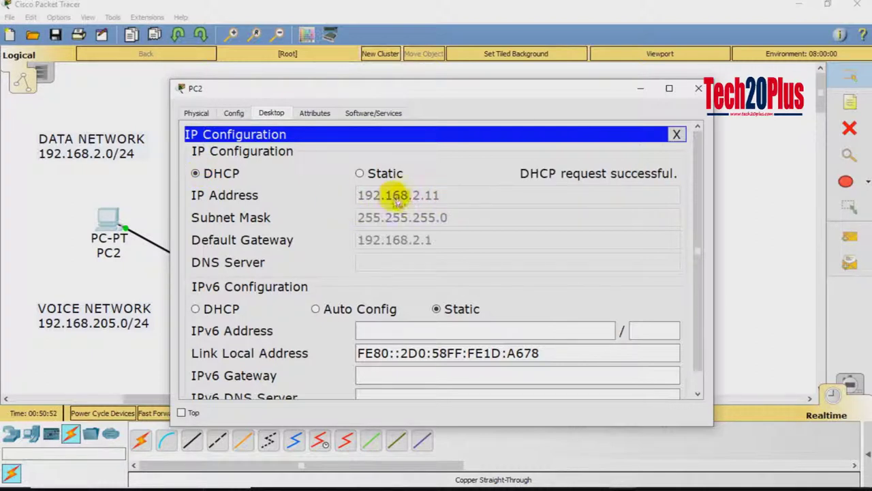
pyautogui.click(699, 88)
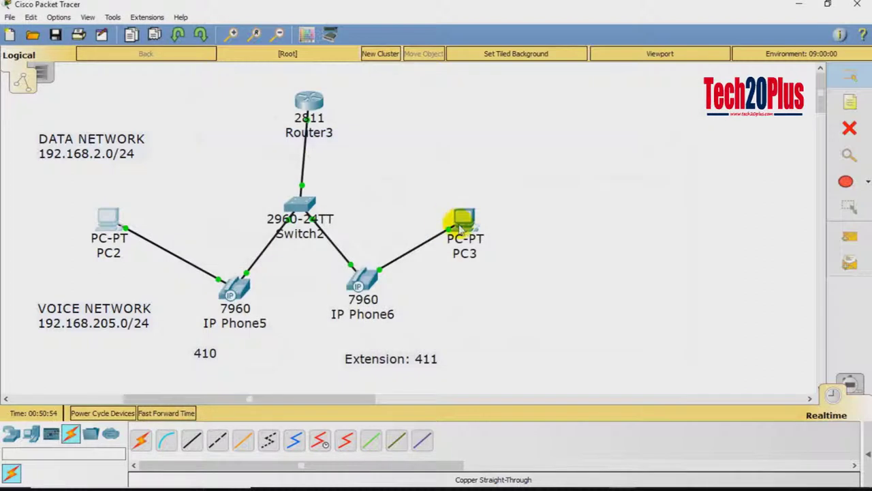
# - Set PC3's IPv4 configuration to DHCP and close its window
pyautogui.click(463, 218)
pyautogui.click(272, 113)
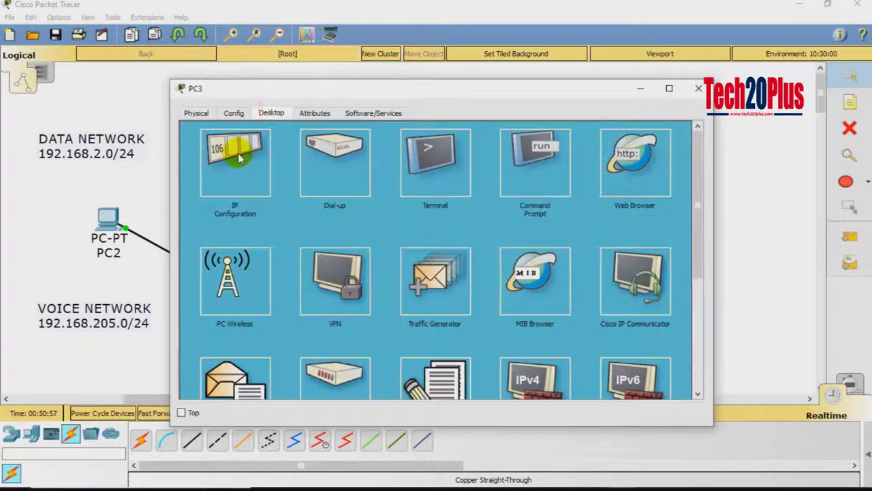
pyautogui.click(236, 154)
pyautogui.click(196, 174)
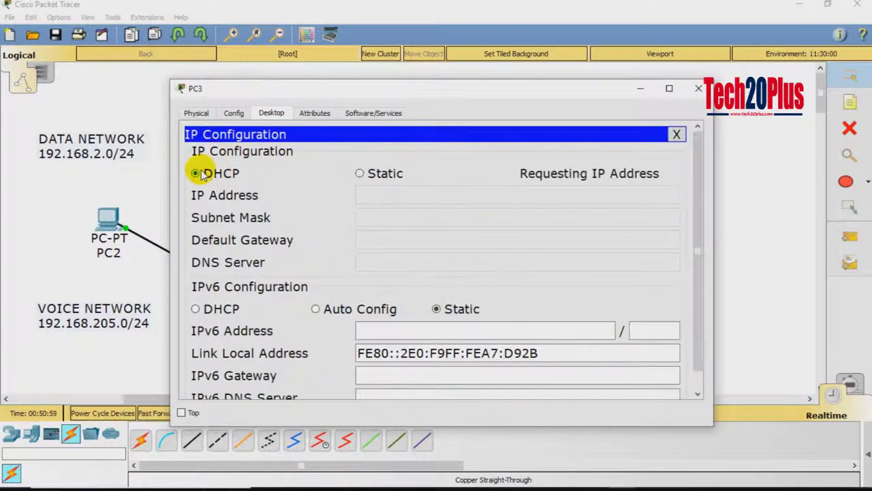
pyautogui.click(698, 88)
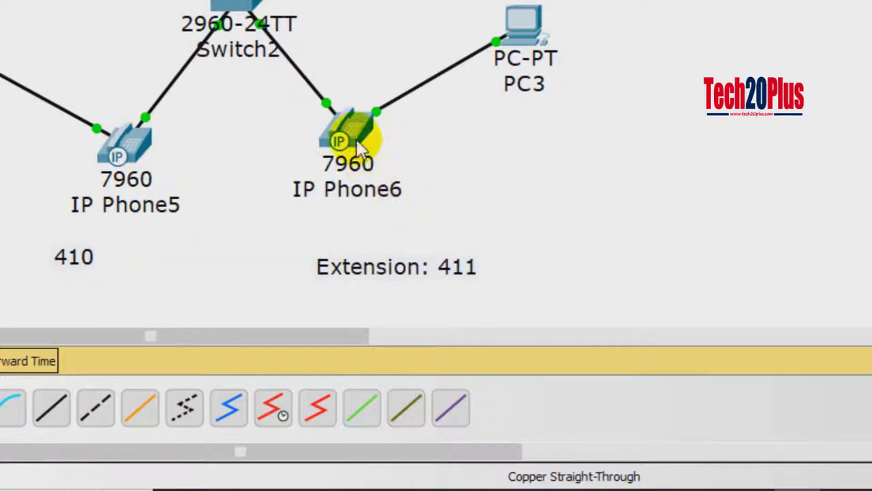
# - Reposition the 410 and Extension: 411 labels slightly beneath the two IP phones
pyautogui.moveTo(359, 145)
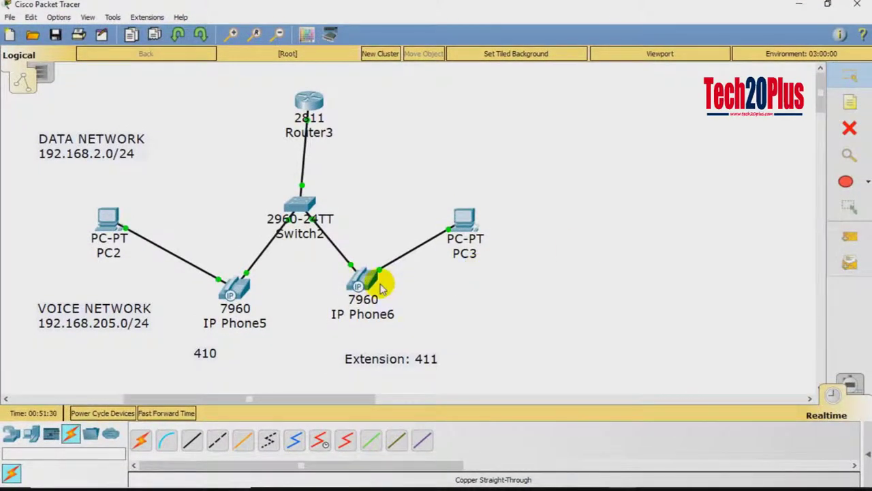
pyautogui.click(203, 358)
pyautogui.click(353, 364)
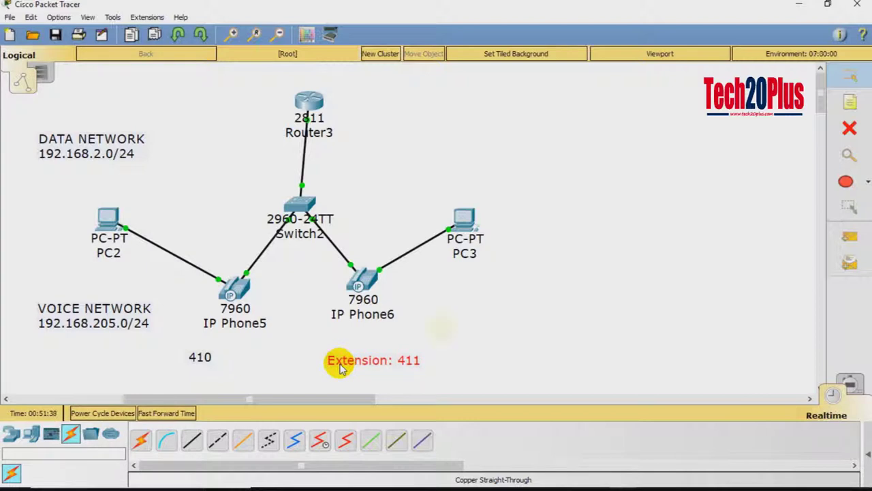
pyautogui.click(530, 314)
# - Examine the port and MAC address details of IP Phone5
pyautogui.click(254, 285)
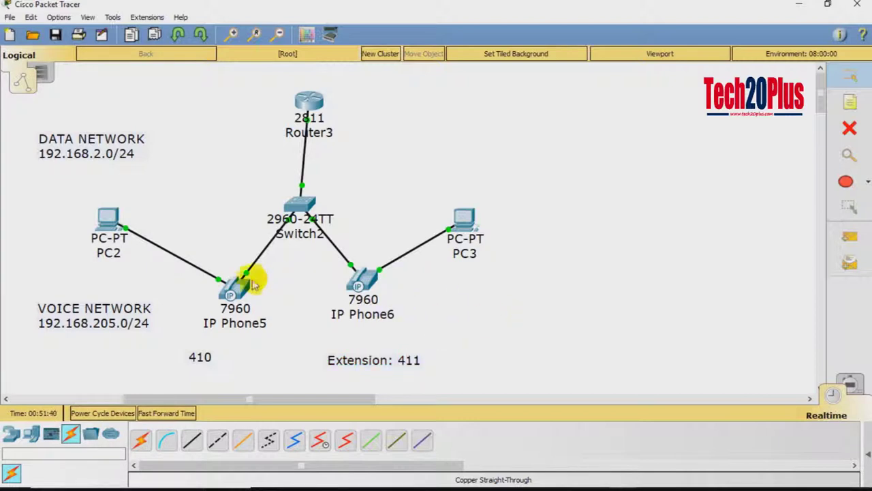
pyautogui.click(237, 294)
pyautogui.moveTo(237, 295)
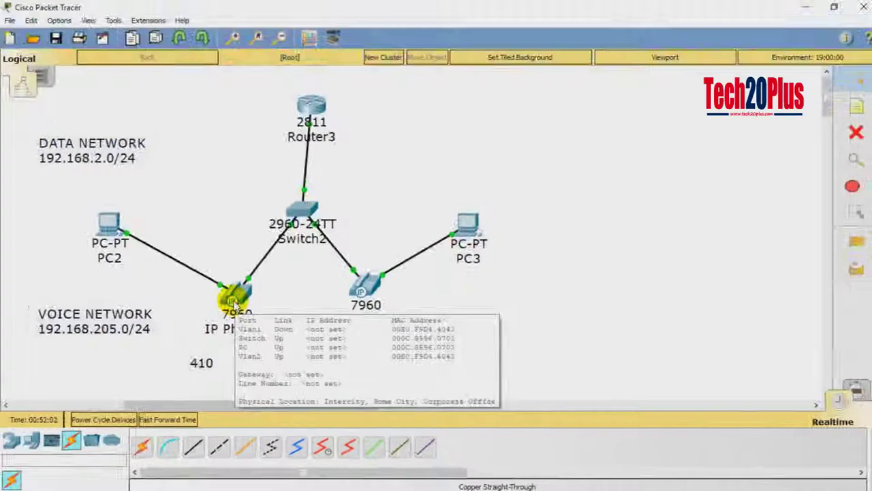
# - Switch to Notepad and copy the lines 00E0.F9D4.4042 - 410 and 0060.5C79.1D17 - 411
pyautogui.press('super+r')
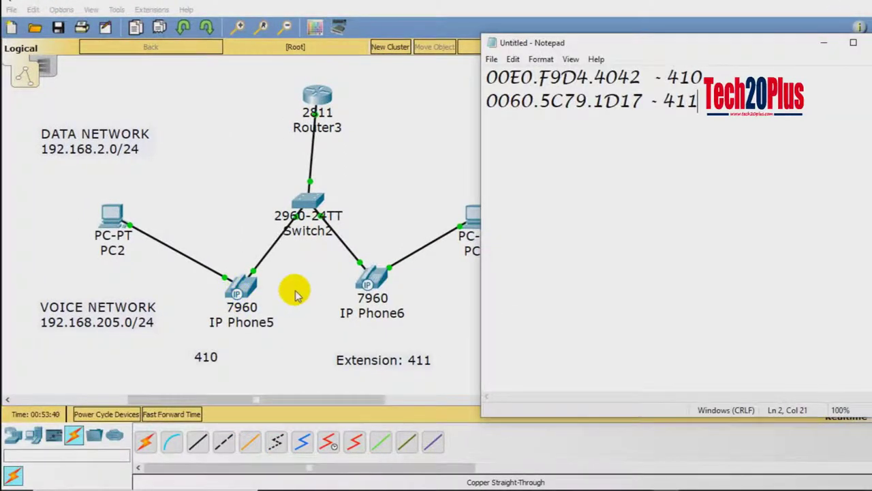
pyautogui.moveTo(699, 102); pyautogui.dragTo(467, 84)
pyautogui.hotkey('ctrl', 'c')
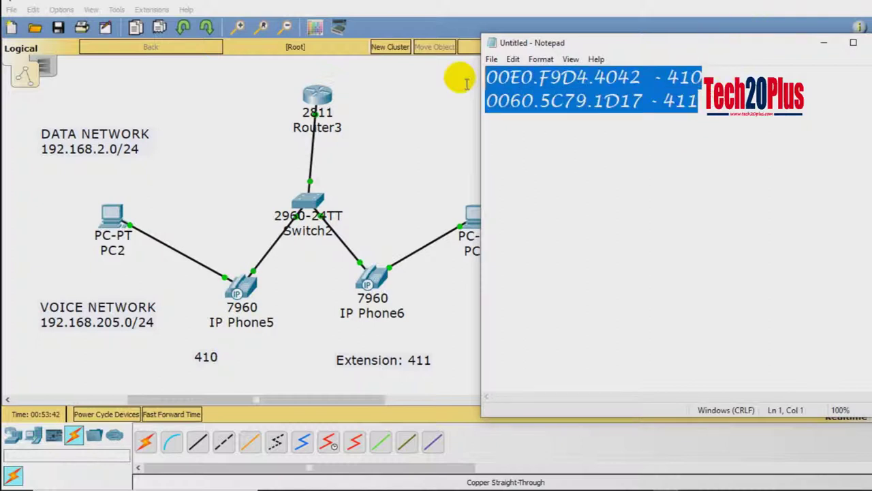
# - Paste the copied MAC address and extension lines into a new Packet Tracer workspace note and position it beside IP Phone6
pyautogui.click(424, 101)
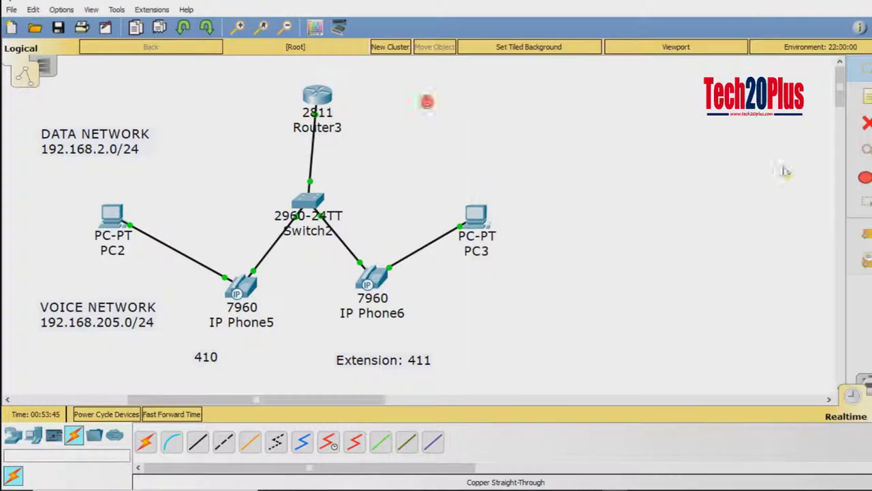
pyautogui.click(490, 359)
pyautogui.hotkey('ctrl', 'v')
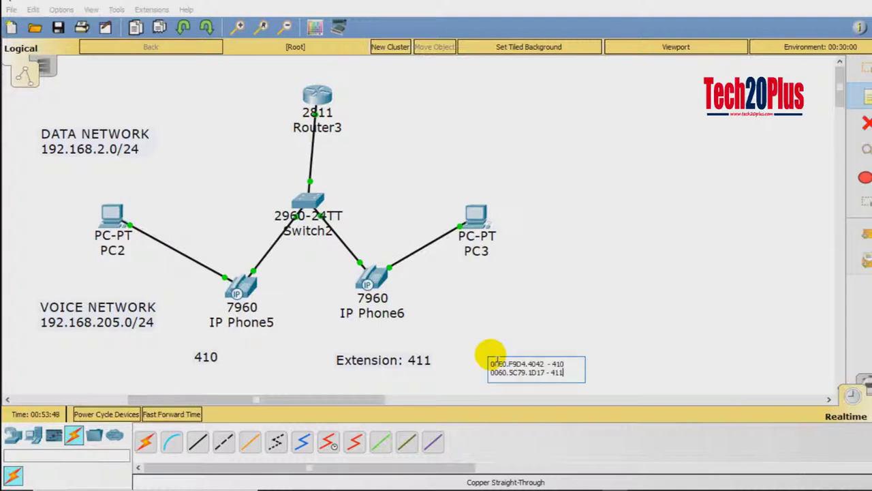
pyautogui.click(510, 331)
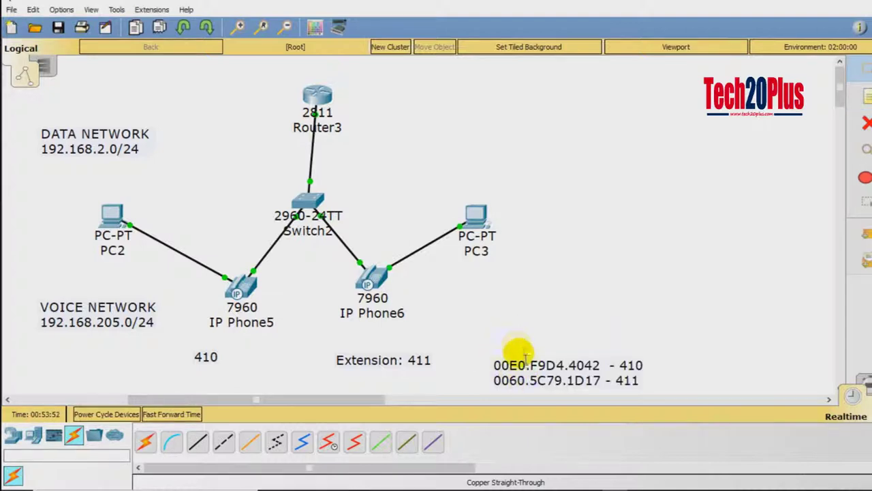
pyautogui.moveTo(533, 279); pyautogui.dragTo(537, 311)
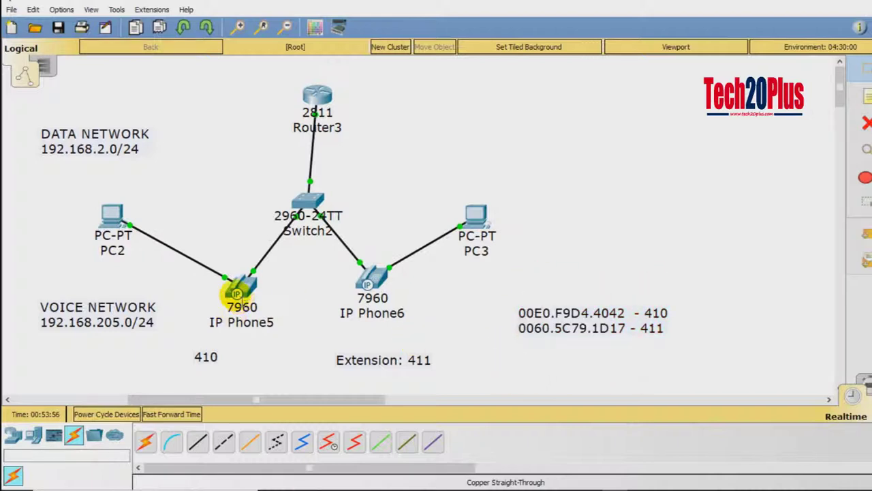
pyautogui.moveTo(237, 292)
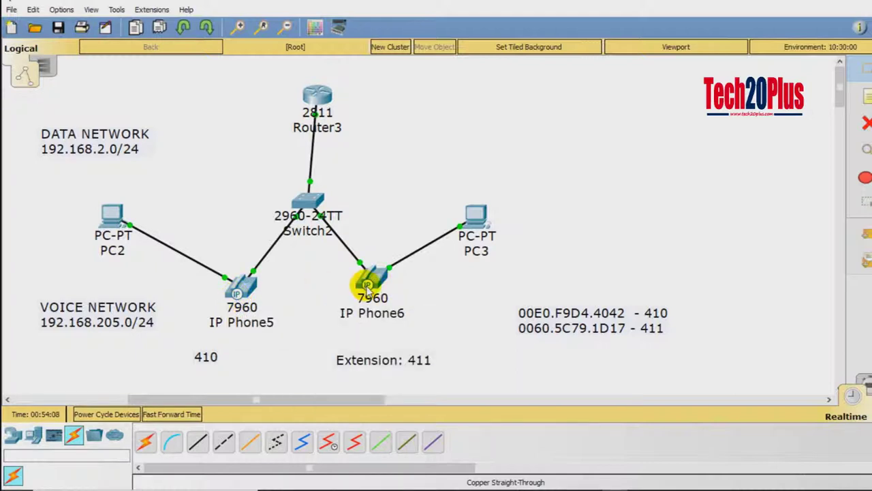
# - Open Router3's command line in a wider window and enter global configuration mode with ena and conf t
pyautogui.moveTo(367, 289)
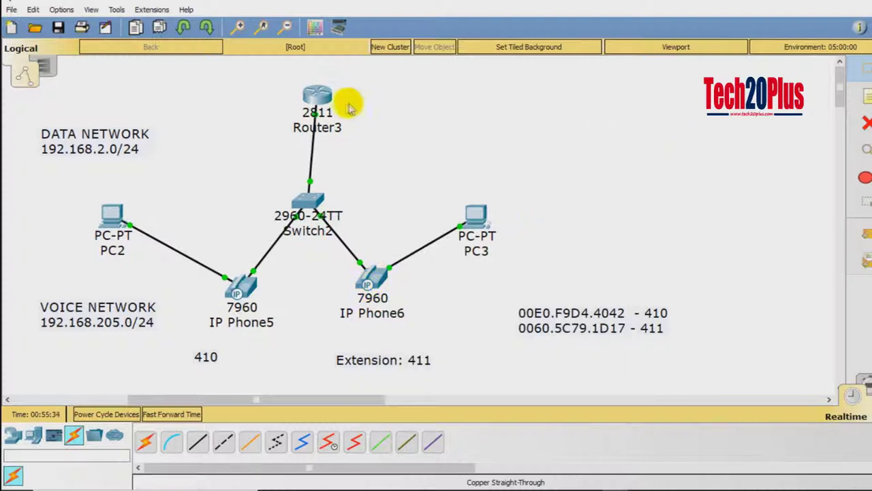
pyautogui.click(317, 97)
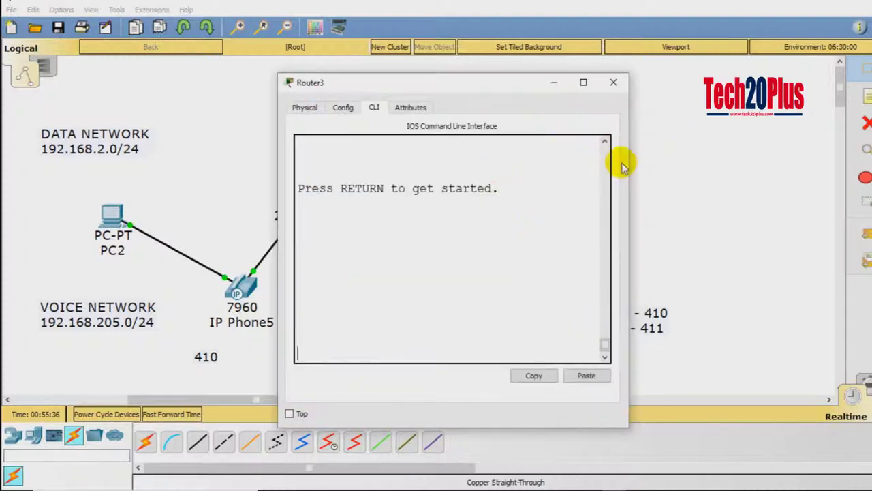
pyautogui.moveTo(627, 171); pyautogui.dragTo(787, 188)
pyautogui.click(532, 257)
pyautogui.press('Return')
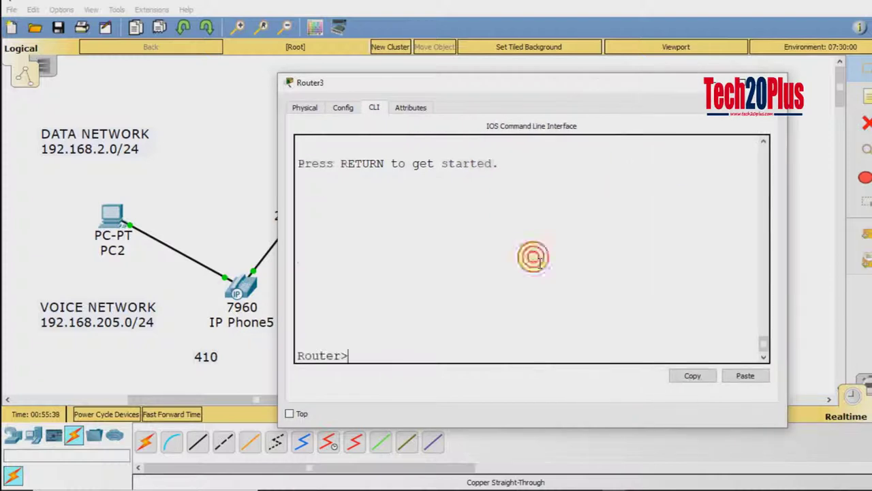
pyautogui.press('Return')
pyautogui.press('Return')
pyautogui.write('ena')
pyautogui.press('Return')
pyautogui.write('conf')
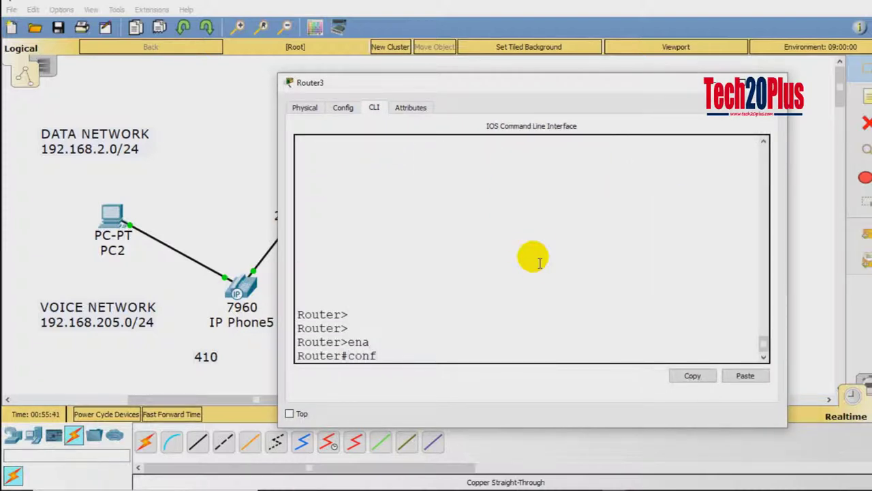
pyautogui.write(' t')
pyautogui.press('Return')
# - Enter telephony-service configuration on Router3 and set max-dn to 5
pyautogui.write('tel')
pyautogui.press('Tab')
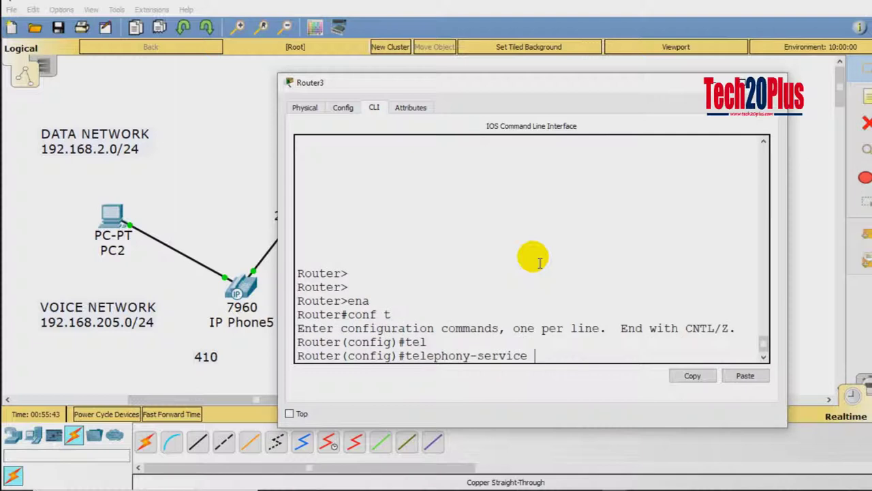
pyautogui.press('Return')
pyautogui.write('max-d')
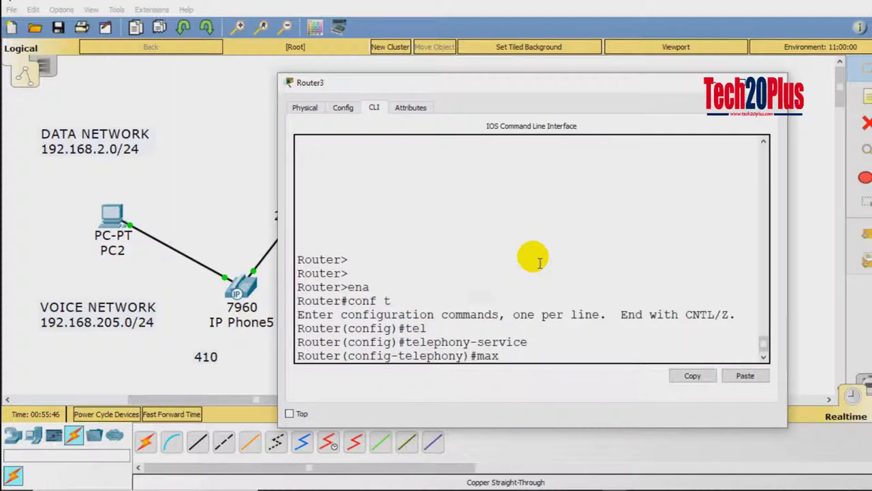
pyautogui.press('Tab')
pyautogui.write('-d')
pyautogui.press('Tab')
pyautogui.write('5')
pyautogui.press('Return')
# - Set max-ephones to 5 in the telephony service and exit to global configuration mode
pyautogui.write('max-')
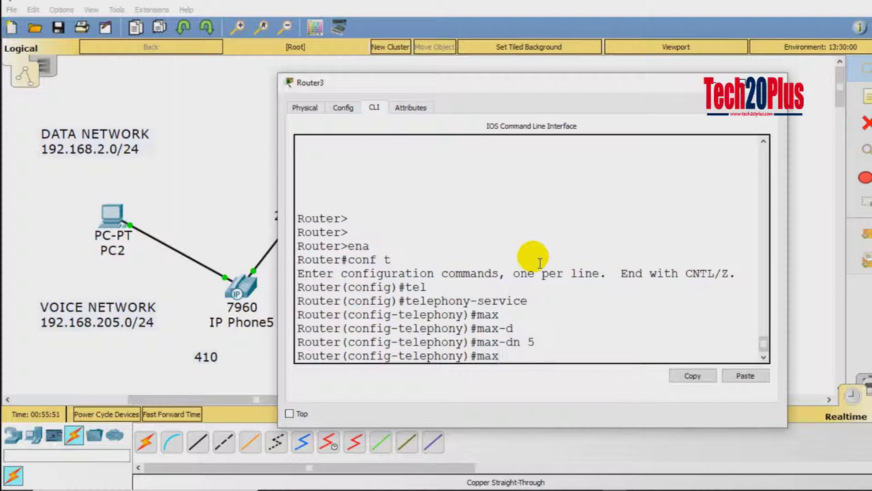
pyautogui.press('Tab')
pyautogui.write('-e')
pyautogui.press('Tab')
pyautogui.write('5')
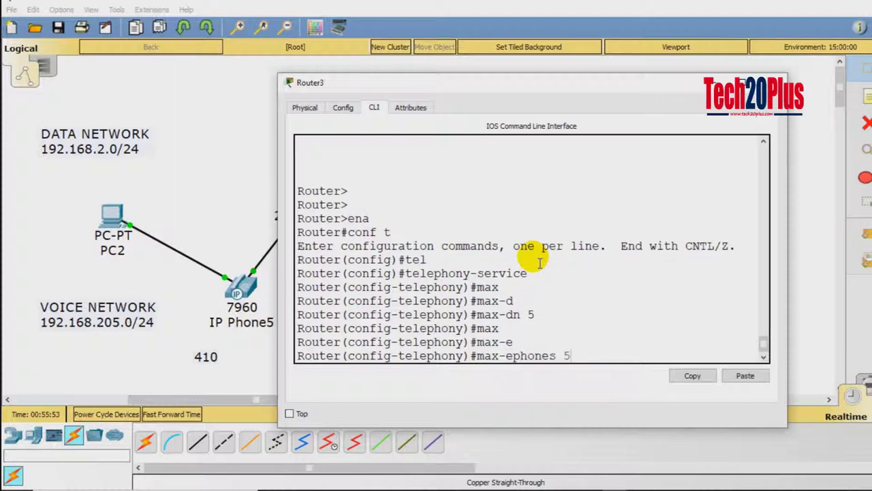
pyautogui.press('Return')
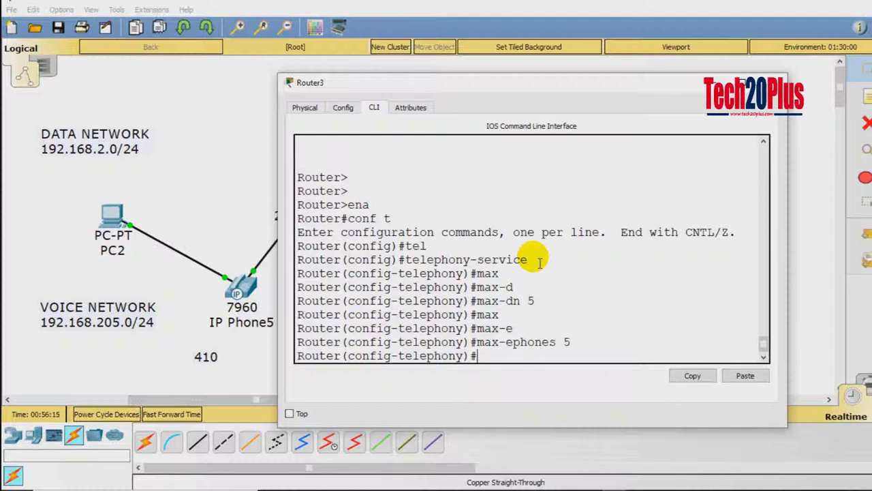
pyautogui.write('exit')
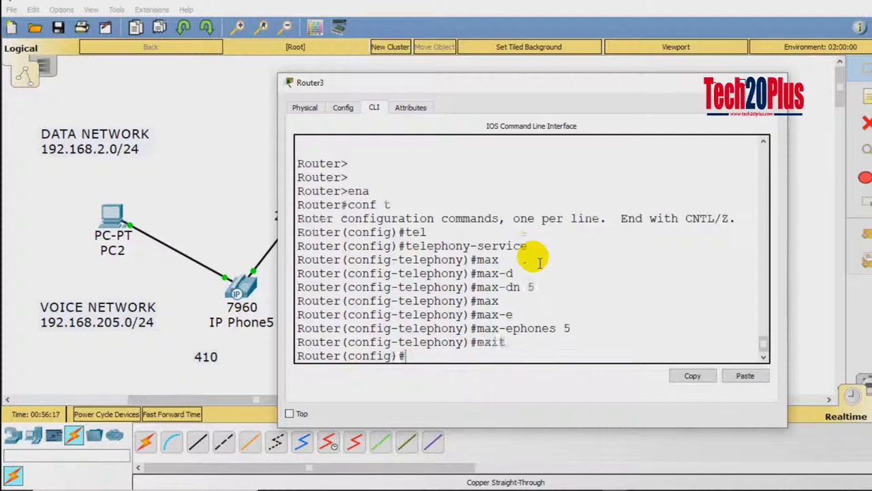
pyautogui.press('Return')
pyautogui.press('Return')
pyautogui.press('Return')
pyautogui.press('Return')
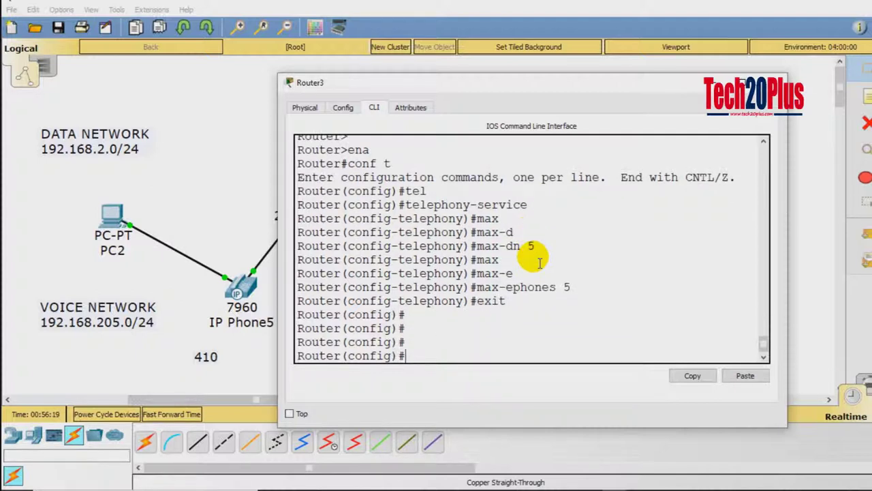
# - Create directory number entry ephone-dn 1 on Router3
pyautogui.write('eph')
pyautogui.press('Tab')
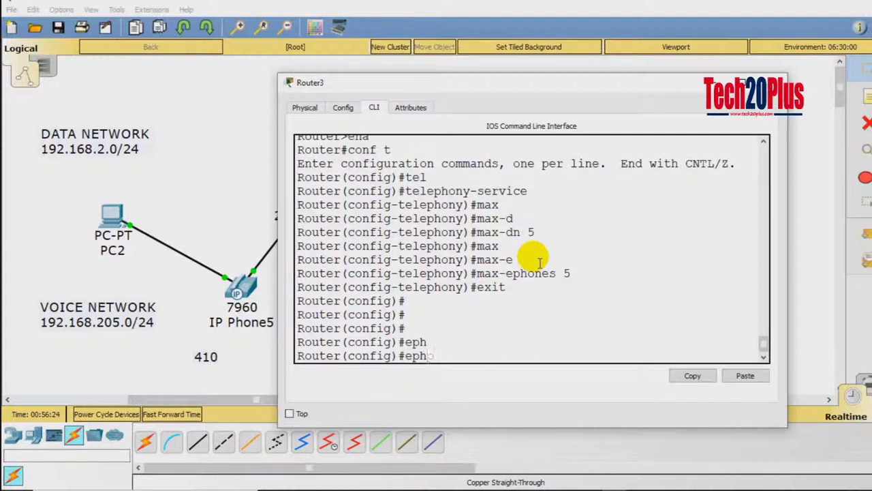
pyautogui.write('one-d')
pyautogui.press('Tab')
pyautogui.write('1')
pyautogui.press('Return')
pyautogui.press('Return')
pyautogui.press('Return')
pyautogui.press('Return')
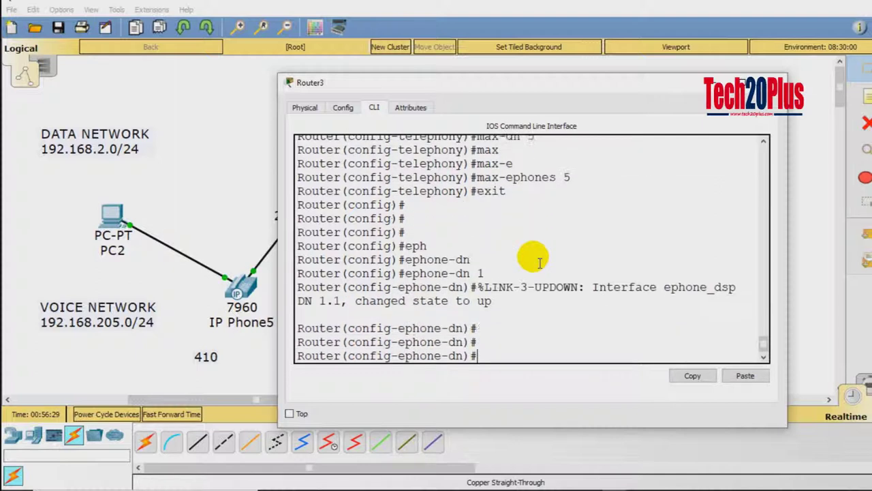
# - Assign number 410 to ephone-dn 1
pyautogui.write('num')
pyautogui.press('Tab')
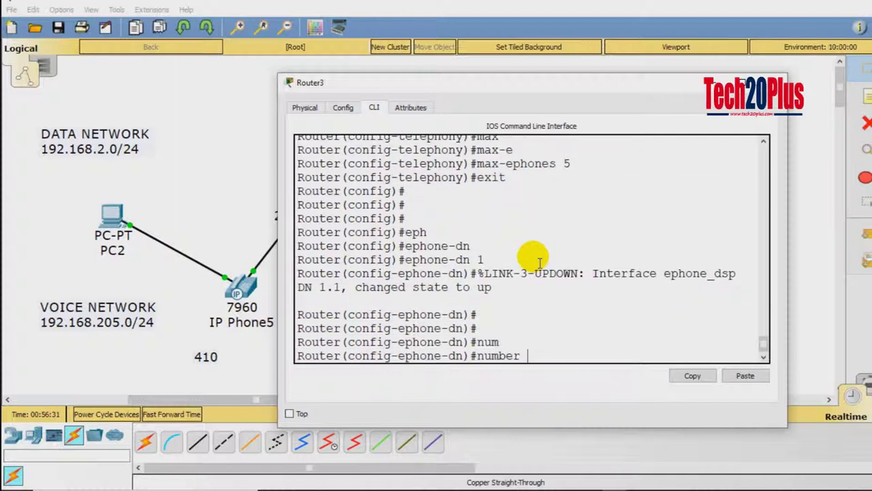
pyautogui.write('410')
pyautogui.press('Return')
# - Query help for a mac command and list the commands available in ephone-dn configuration mode
pyautogui.write('mac?')
pyautogui.press('BackSpace')
pyautogui.press('BackSpace')
pyautogui.press('BackSpace')
pyautogui.write('?')
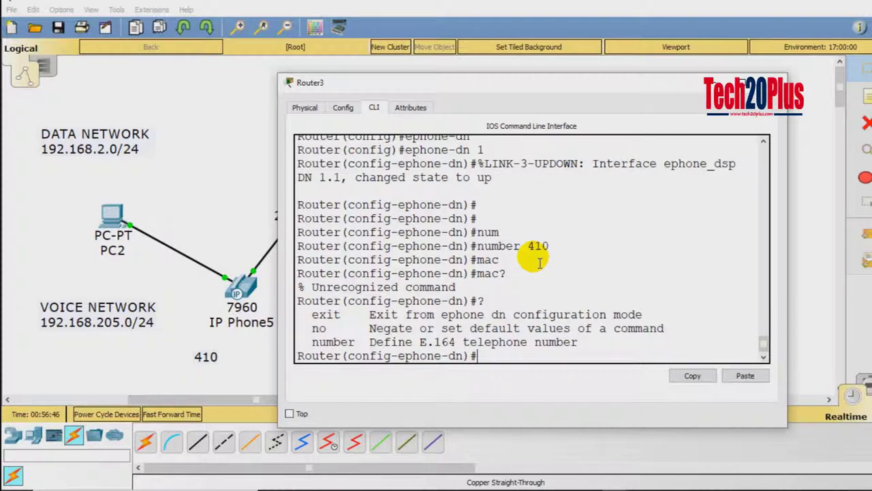
# - Exit ephone-dn 1, create ephone-dn 2 and assign it number 411
pyautogui.write('exit')
pyautogui.press('Return')
pyautogui.press('Return')
pyautogui.write('ephone-')
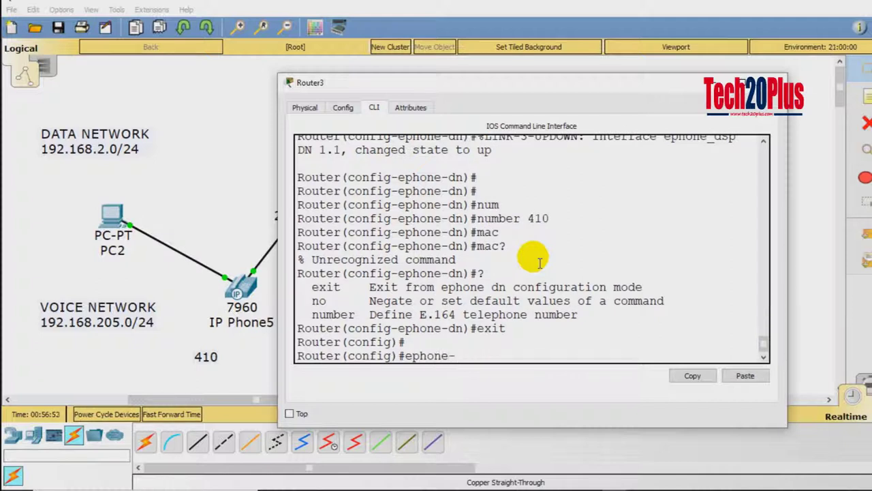
pyautogui.write('dn 2')
pyautogui.press('Return')
pyautogui.press('Return')
pyautogui.press('Return')
pyautogui.write('numb')
pyautogui.press('Tab')
pyautogui.write('411')
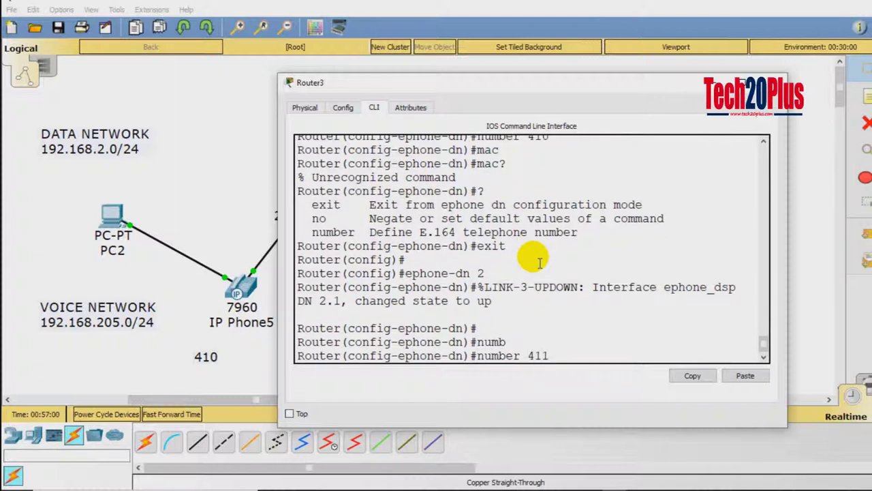
pyautogui.press('Return')
# - Exit ephone-dn 2 configuration back to global configuration mode
pyautogui.write('wx')
pyautogui.press('BackSpace')
pyautogui.press('BackSpace')
pyautogui.write('wxit')
pyautogui.press('Return')
pyautogui.write('exit')
pyautogui.press('Return')
pyautogui.press('Return')
pyautogui.press('Return')
pyautogui.press('Return')
pyautogui.press('Return')
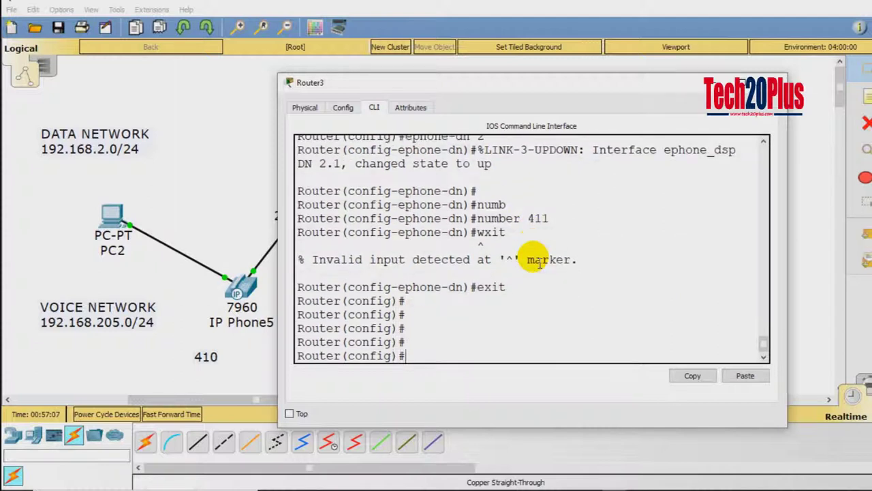
# - Create ephone 1 and start a mac-address command in its configuration
pyautogui.write('ephone')
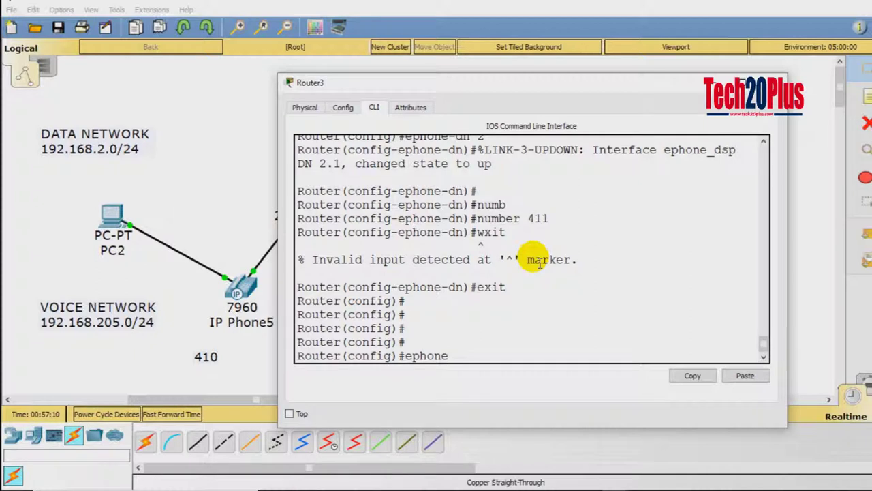
pyautogui.write(' 1')
pyautogui.press('Return')
pyautogui.press('Return')
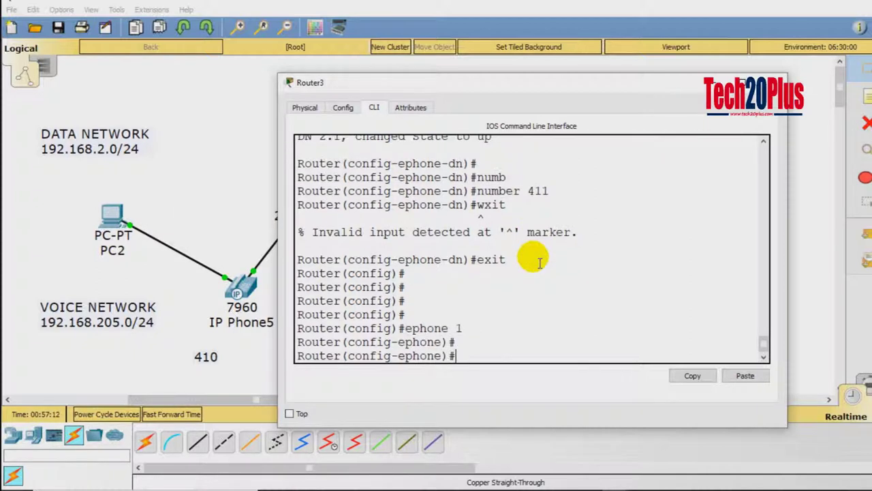
pyautogui.write('but')
pyautogui.press('BackSpace')
pyautogui.press('BackSpace')
pyautogui.press('BackSpace')
pyautogui.write('ma')
pyautogui.press('Tab')
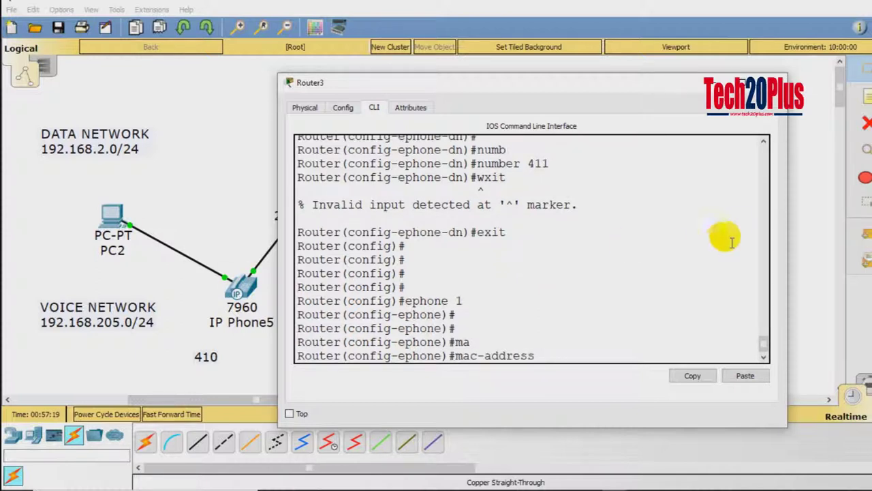
# - Copy 00E0.F9D4.4042 from the workspace note and enter it in Router3 as ephone 1's MAC address
pyautogui.moveTo(600, 82); pyautogui.dragTo(438, 32)
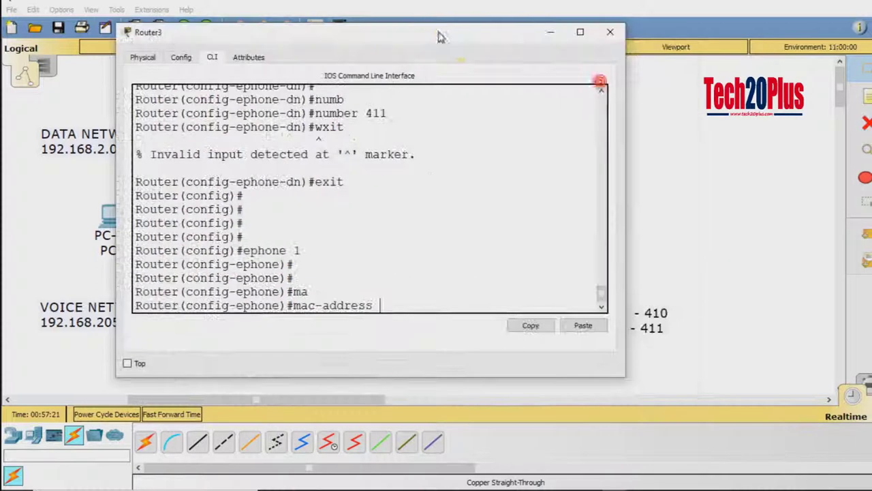
pyautogui.click(692, 212)
pyautogui.click(620, 310)
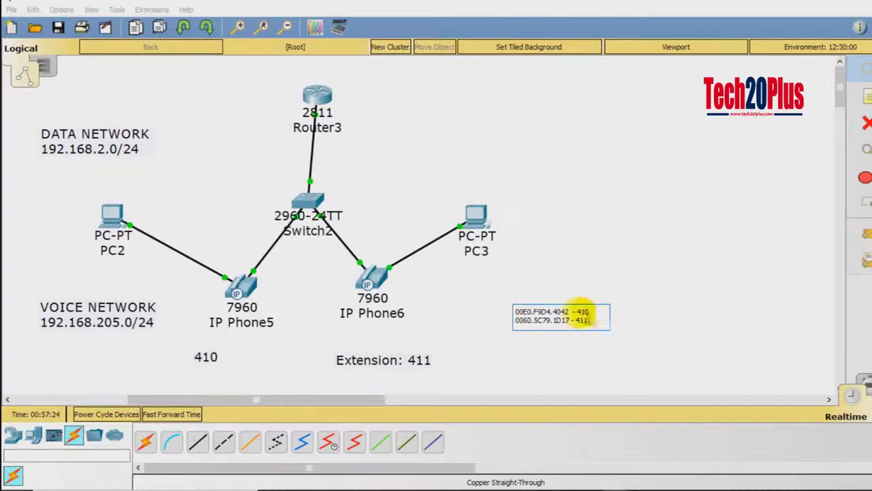
pyautogui.moveTo(570, 311); pyautogui.dragTo(518, 312)
pyautogui.press('super+c')
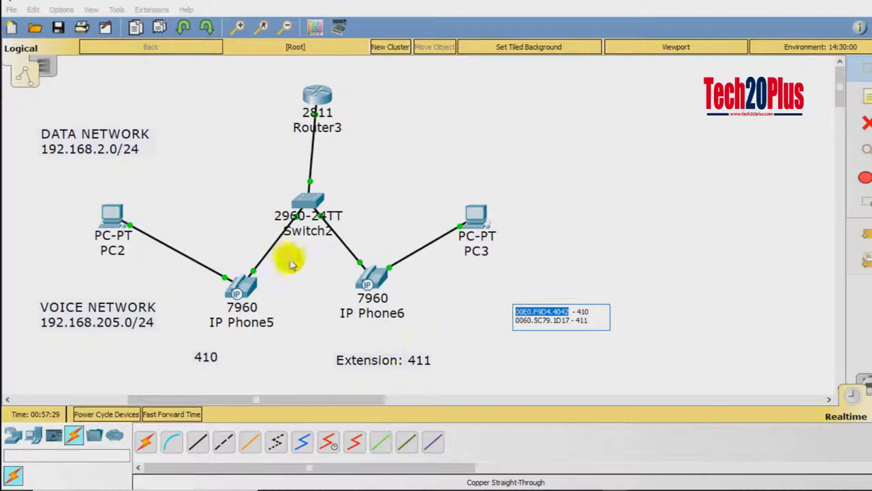
pyautogui.click(317, 95)
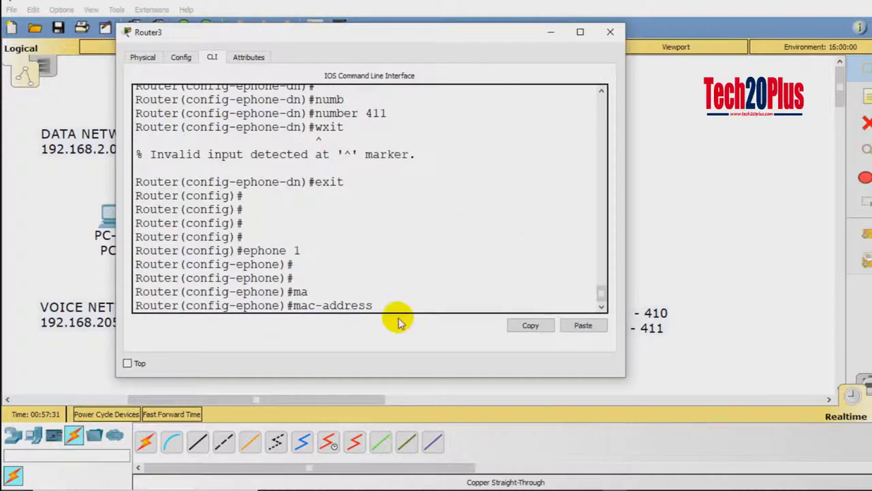
pyautogui.click(581, 326)
pyautogui.press('Return')
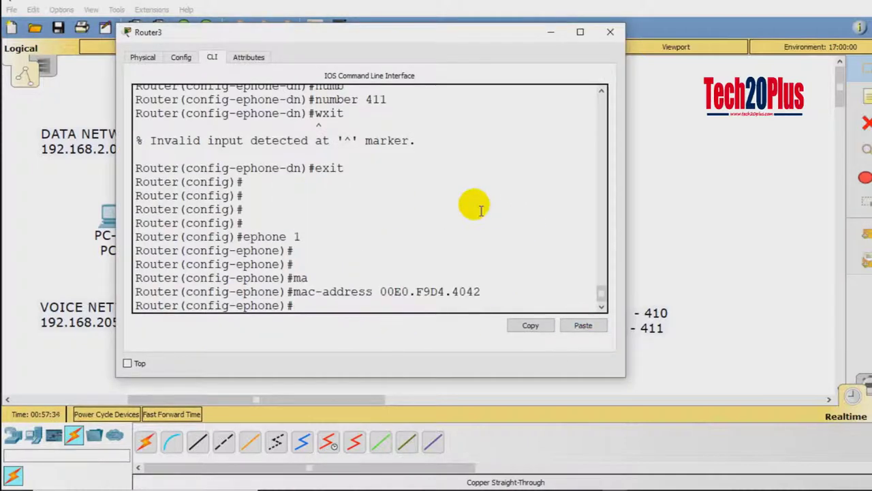
# - Map ephone 1's line to the first directory number with button 1:1
pyautogui.write('butt')
pyautogui.press('Tab')
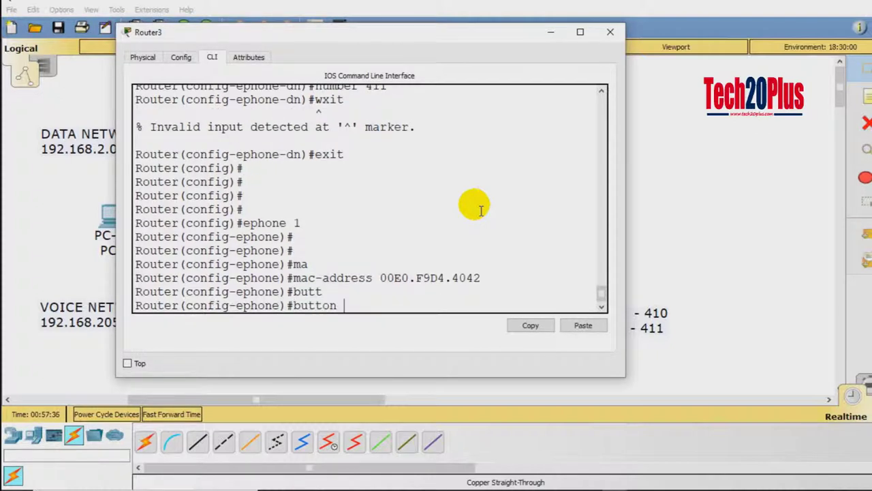
pyautogui.write('1:1')
pyautogui.press('Return')
pyautogui.press('Return')
pyautogui.press('Return')
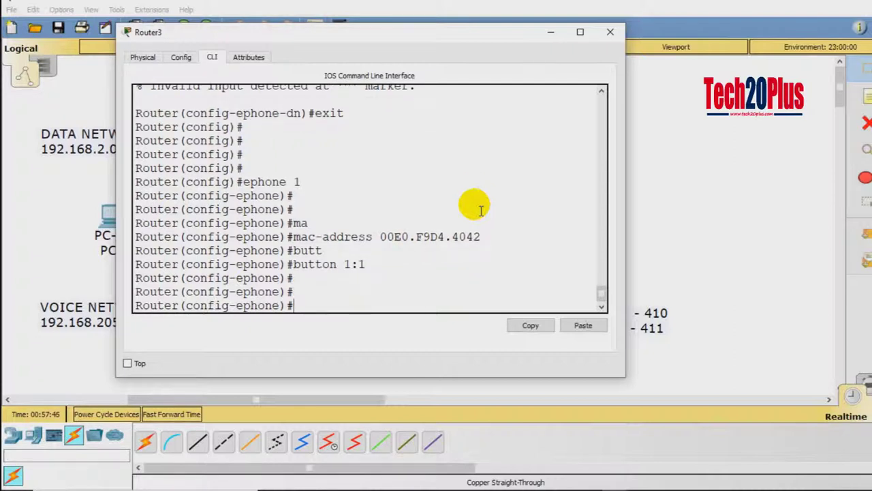
# - List the commands available in ephone configuration and exit to global configuration mode
pyautogui.write('?')
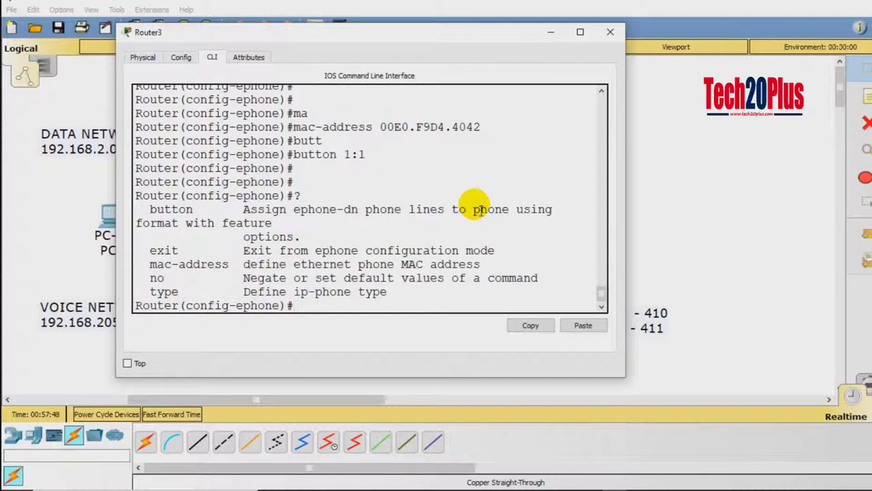
pyautogui.write('exit')
pyautogui.press('Return')
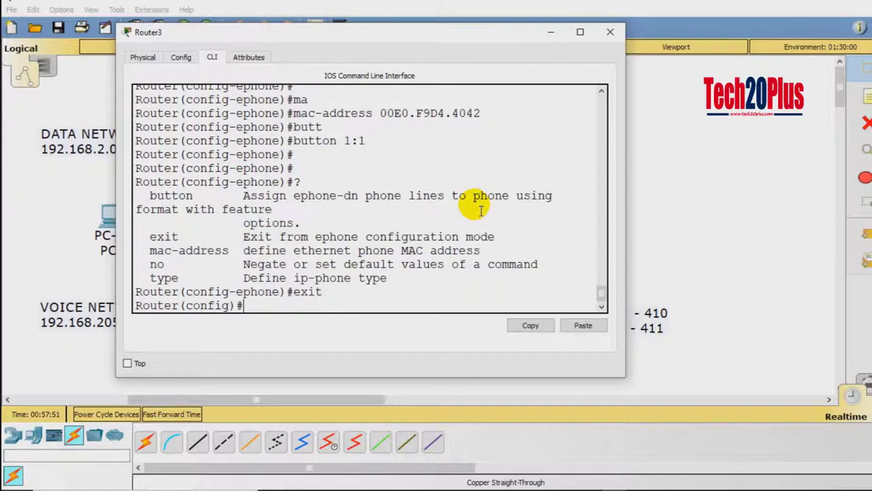
pyautogui.press('Return')
pyautogui.press('Return')
# - Create ephone 2 and start a mac-address command in its configuration
pyautogui.write('ephon')
pyautogui.press('Tab')
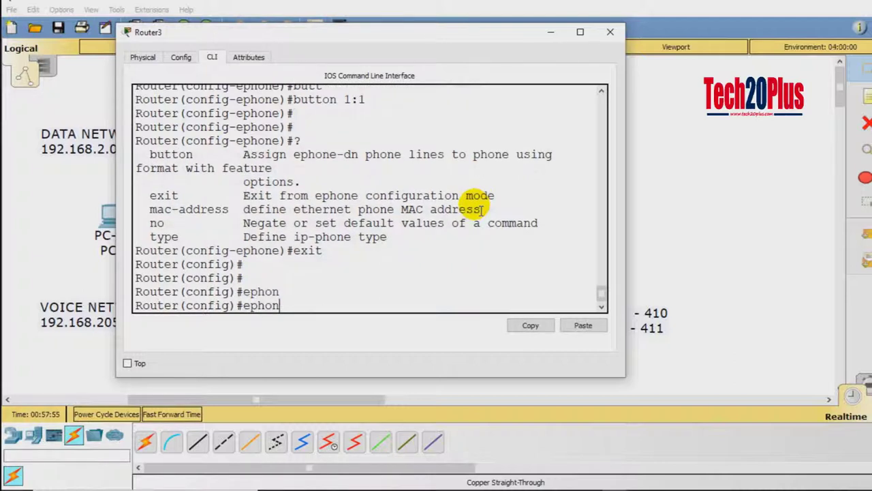
pyautogui.write('e 2')
pyautogui.press('Return')
pyautogui.press('Return')
pyautogui.press('Return')
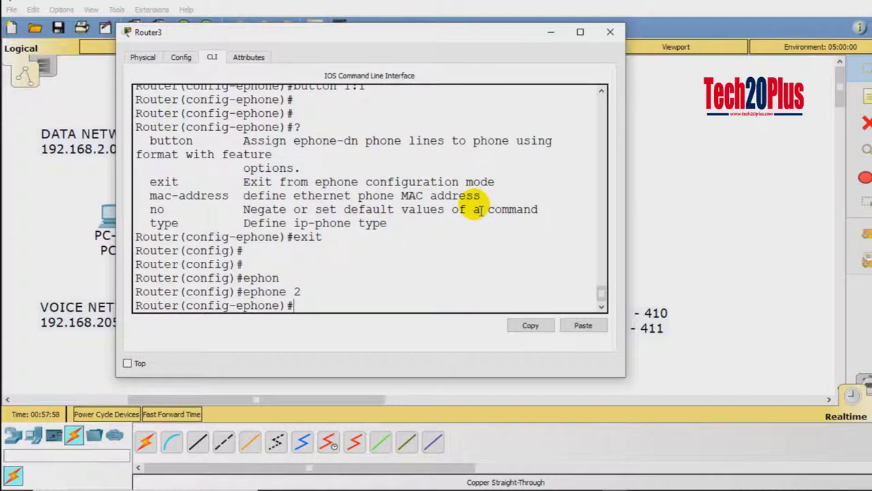
pyautogui.write('mac')
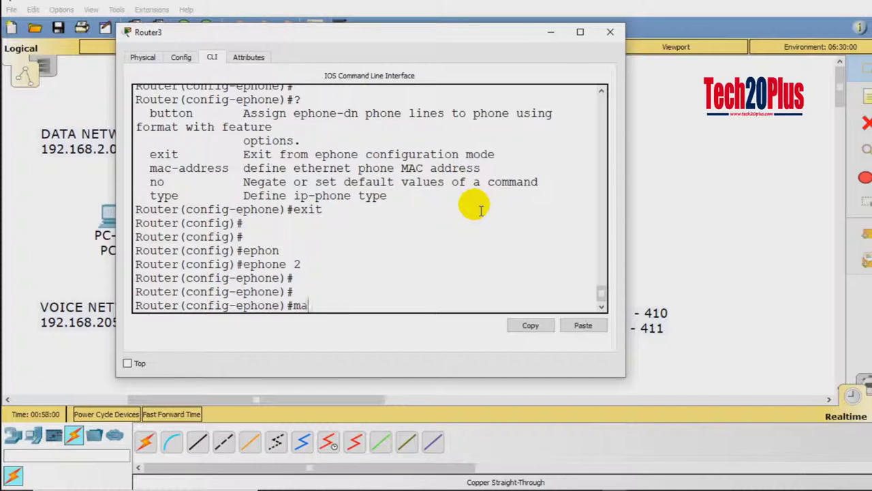
pyautogui.press('Tab')
# - Copy 0060.5C79.1D17 from the workspace note and enter it in Router3 as ephone 2's MAC address
pyautogui.click(727, 366)
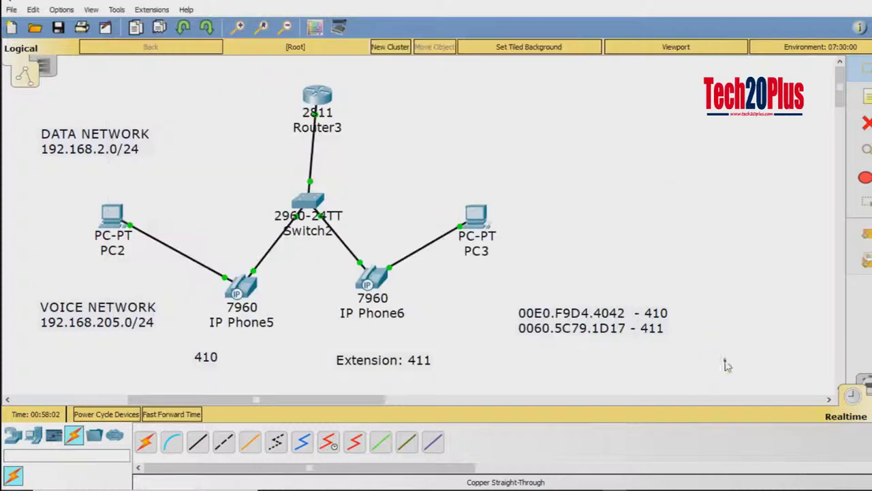
pyautogui.doubleClick(618, 327)
pyautogui.moveTo(567, 321); pyautogui.dragTo(516, 324)
pyautogui.press('super+c')
pyautogui.click(563, 259)
pyautogui.click(317, 97)
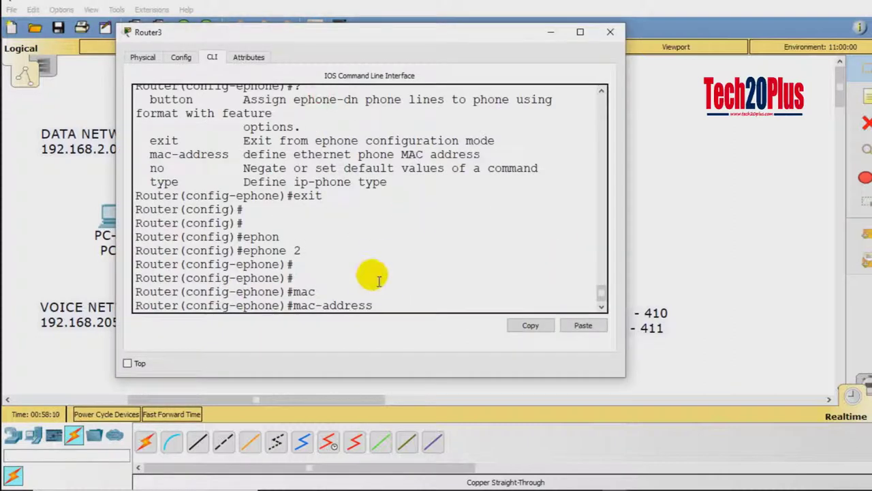
pyautogui.click(583, 325)
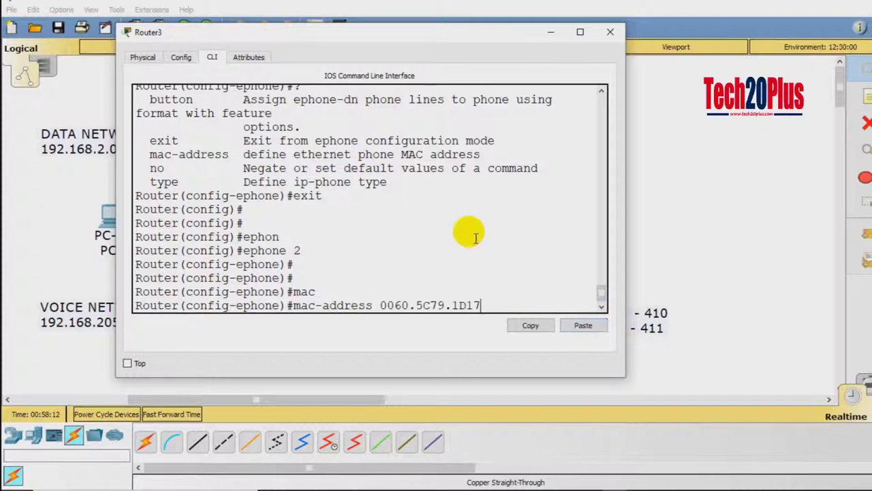
pyautogui.press('Return')
pyautogui.press('Return')
# - Map ephone 2's line to the second directory number with button 1:2 and exit to global configuration mode
pyautogui.write('button 1:2')
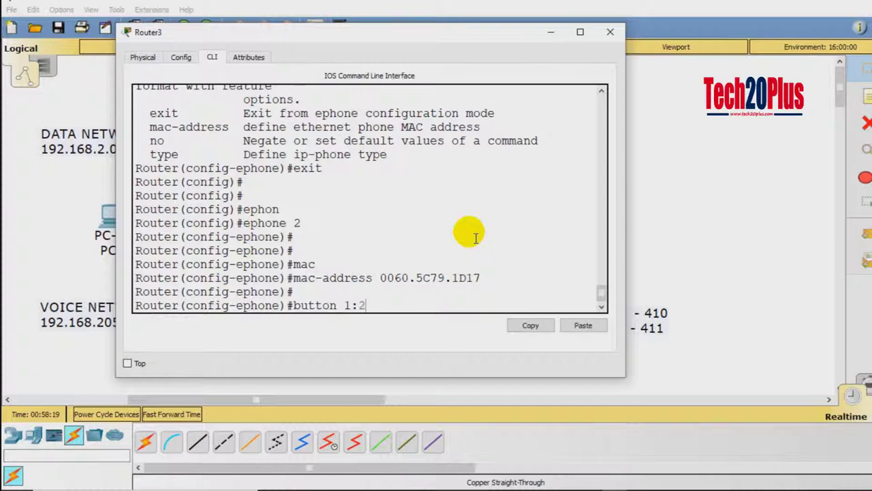
pyautogui.press('Return')
pyautogui.write('exi')
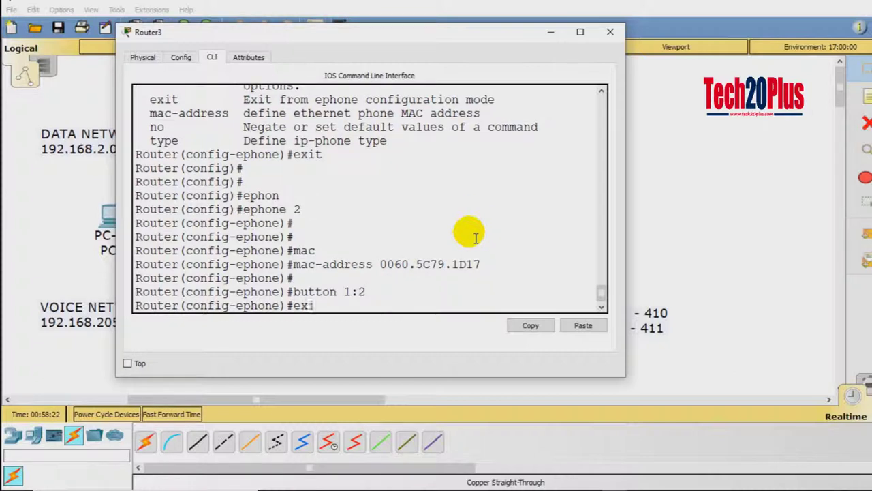
pyautogui.write('t')
pyautogui.press('Return')
pyautogui.press('Return')
pyautogui.press('Return')
pyautogui.press('Return')
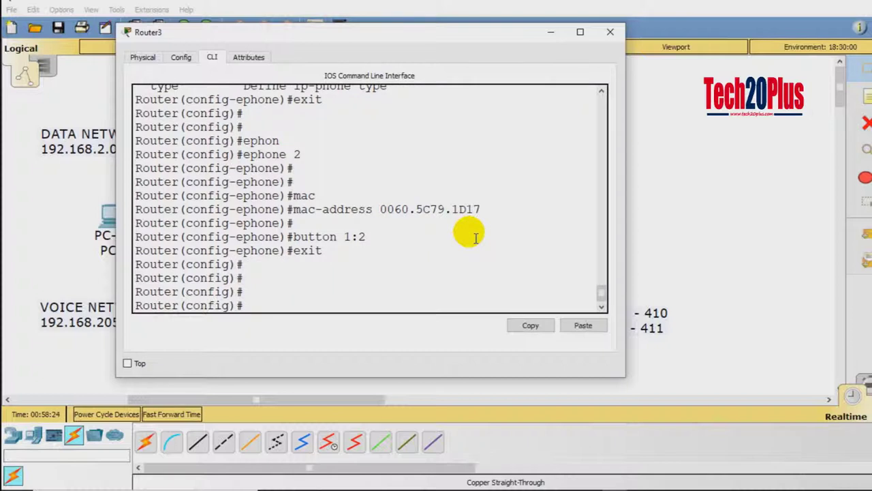
# - Enter telephony-service configuration mode on Router3
pyautogui.write('tel')
pyautogui.press('Tab')
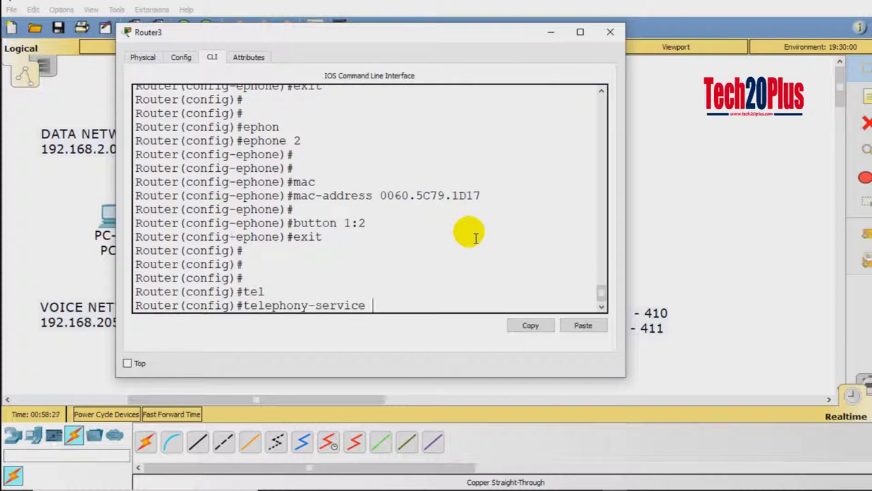
pyautogui.press('Return')
pyautogui.press('Return')
pyautogui.press('Return')
pyautogui.press('Return')
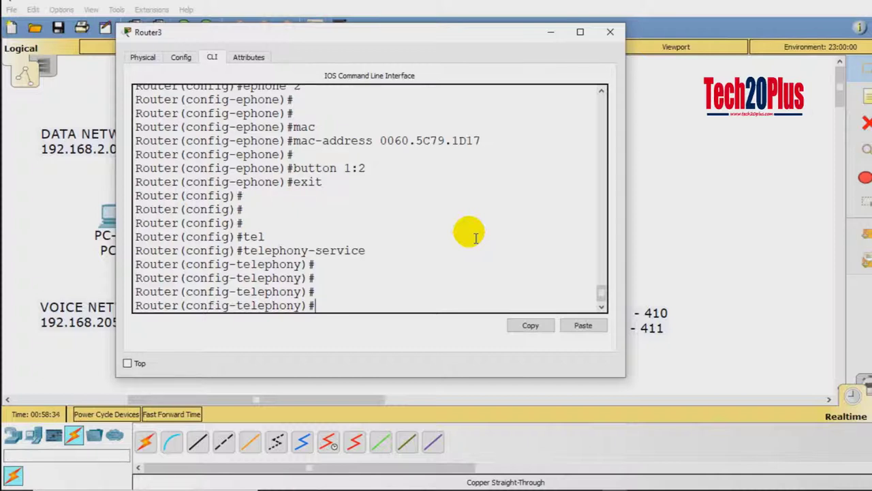
# - Disable automatic phone registration in the telephony service with no auto-reg-ephone
pyautogui.write('no au')
pyautogui.press('Tab')
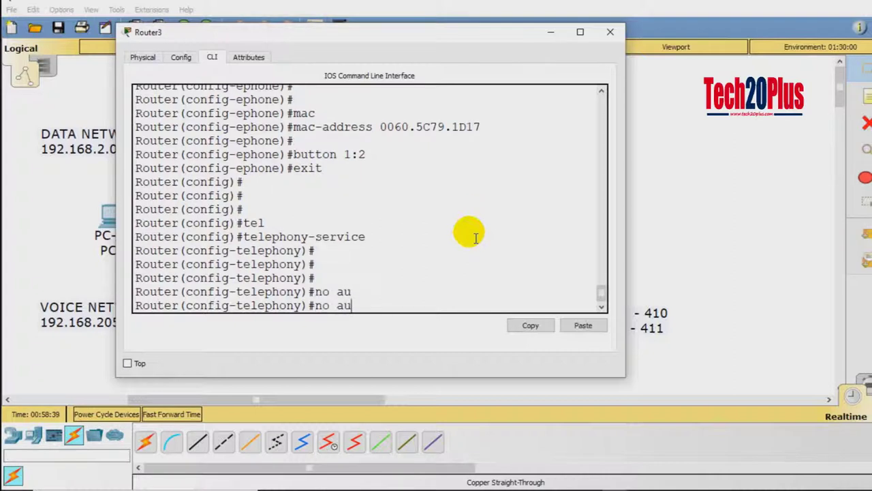
pyautogui.write('to')
pyautogui.press('Tab')
pyautogui.write('?')
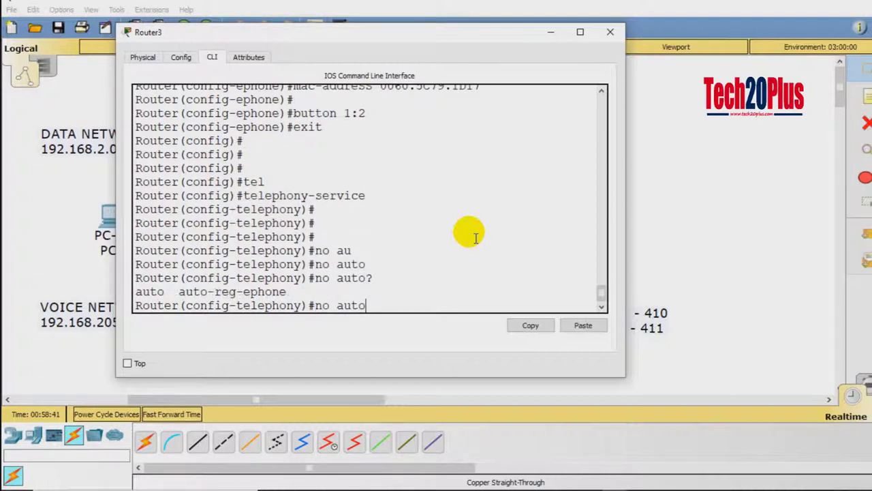
pyautogui.write('-re')
pyautogui.press('Tab')
pyautogui.press('Return')
pyautogui.press('Return')
pyautogui.press('Return')
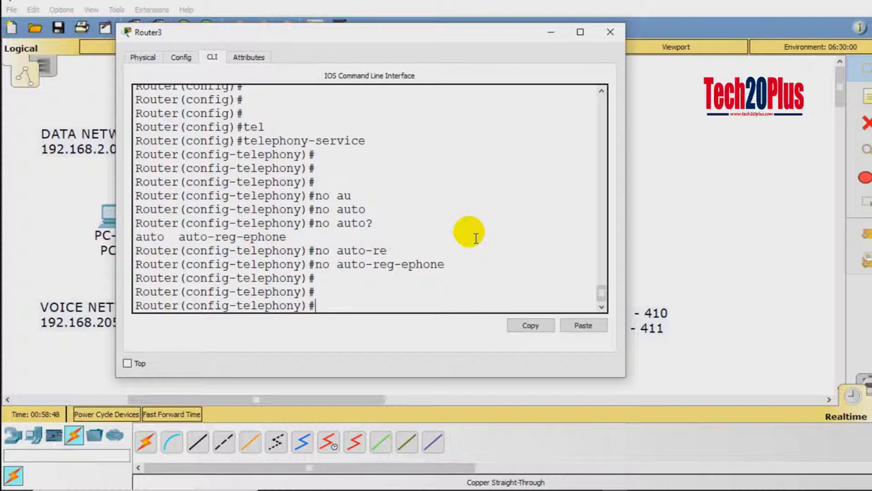
# - Set the telephony service's IP source address to 192.168.205.1 with port 2000
pyautogui.write('ip sou')
pyautogui.press('Tab')
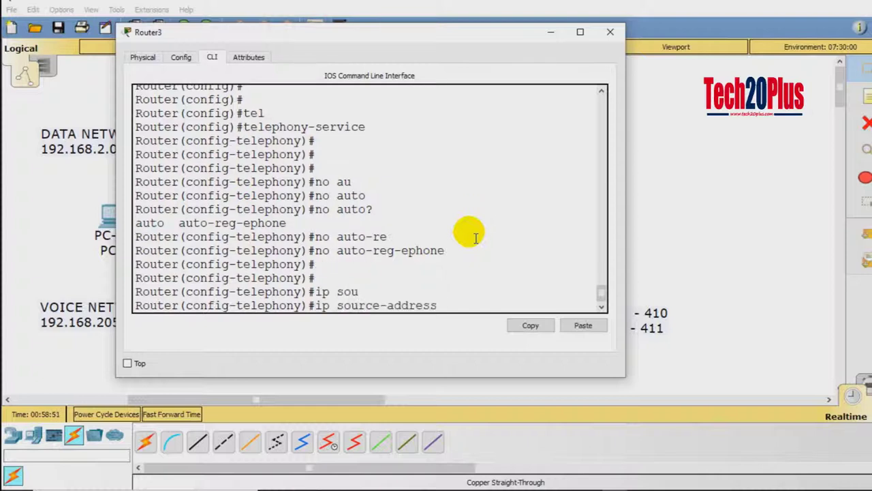
pyautogui.write('192.168.205.1 ')
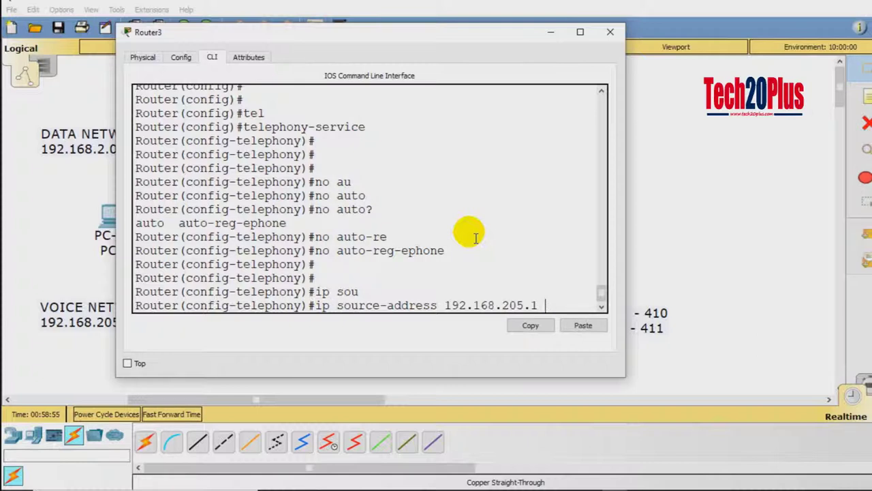
pyautogui.write('po')
pyautogui.press('Tab')
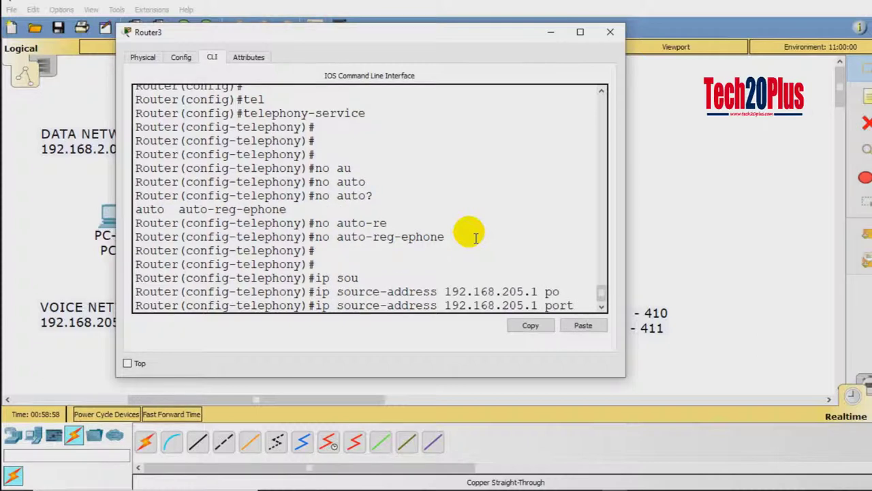
pyautogui.write('2000')
pyautogui.press('Return')
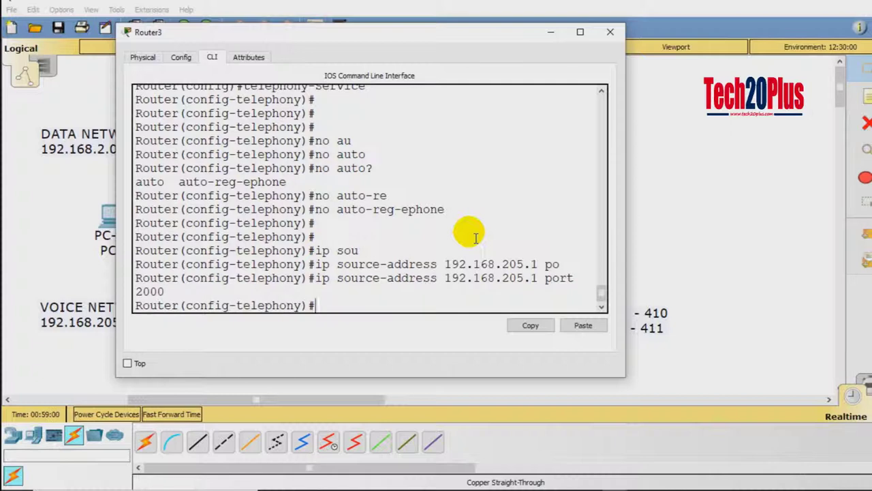
# - List the commands available in telephony-service configuration mode
pyautogui.press('Return')
pyautogui.press('Return')
pyautogui.press('Return')
pyautogui.write('?')
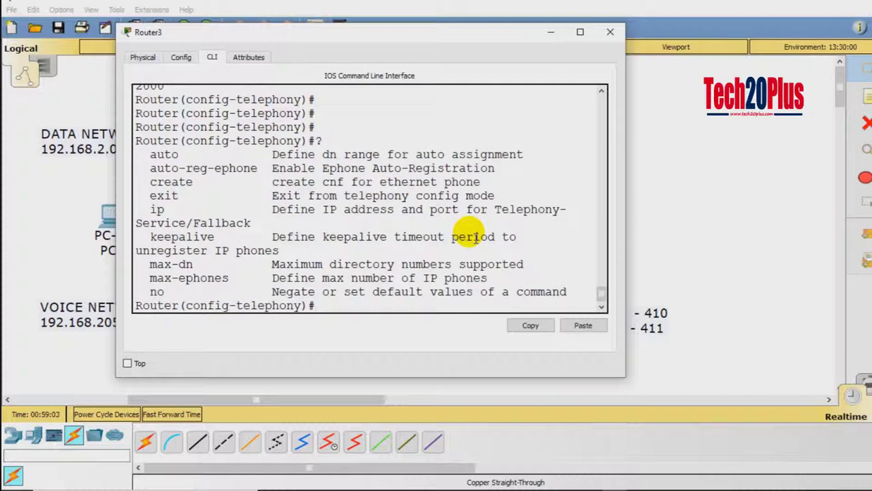
pyautogui.press('Return')
pyautogui.press('Return')
pyautogui.press('Return')
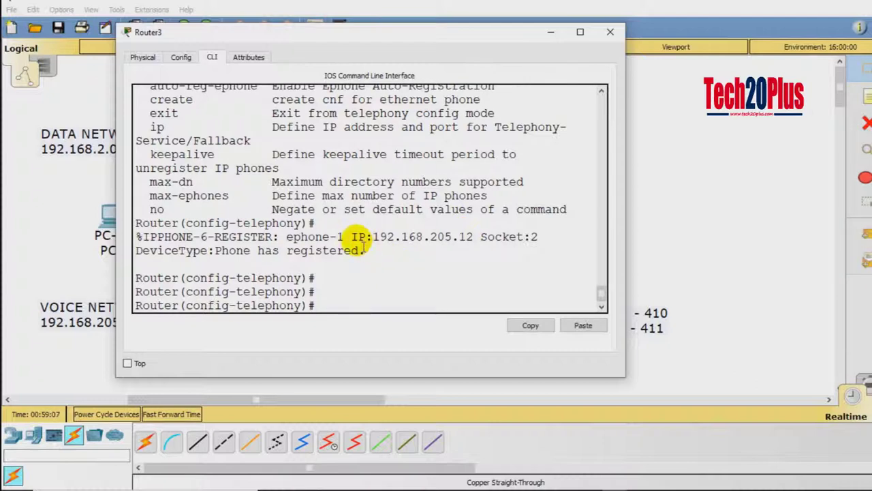
# - Examine the registration messages for ephone-1 and ephone-2 in Router3's console output
pyautogui.click(443, 243)
pyautogui.click(452, 196)
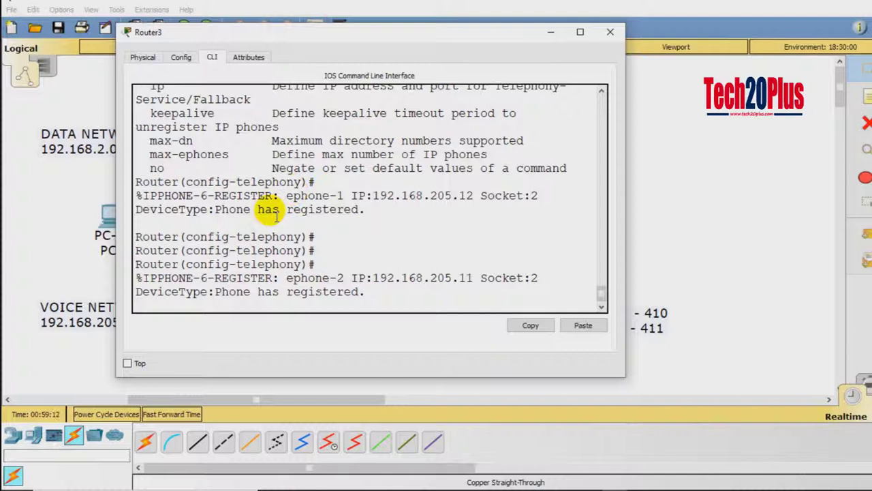
pyautogui.moveTo(222, 209); pyautogui.dragTo(356, 211)
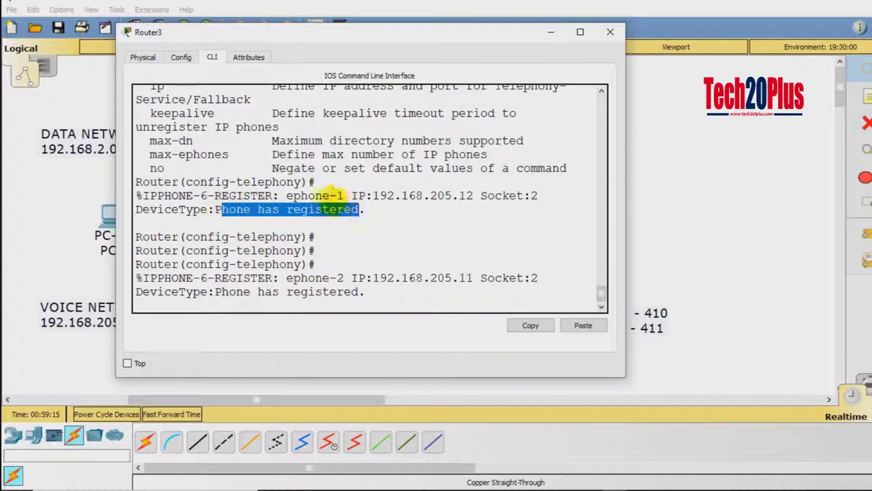
pyautogui.moveTo(286, 196); pyautogui.dragTo(349, 199)
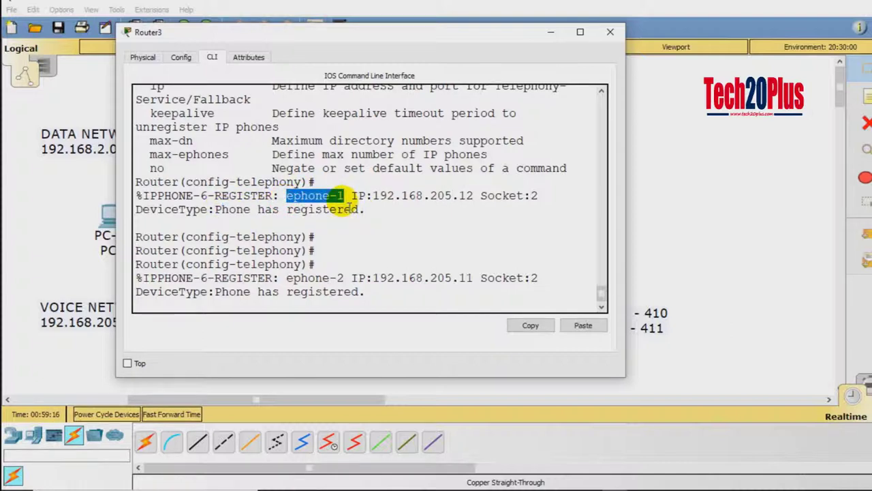
pyautogui.click(355, 248)
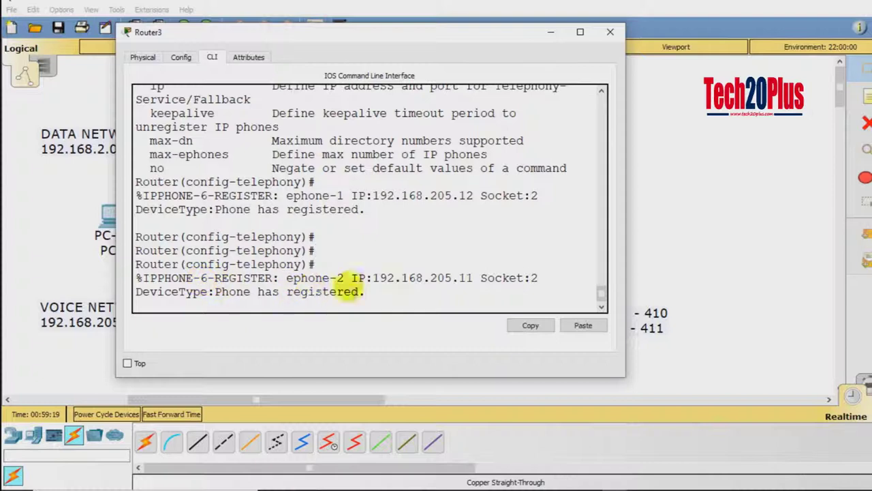
pyautogui.moveTo(287, 278); pyautogui.dragTo(467, 280)
pyautogui.click(408, 299)
# - Return Router3 to privileged EXEC mode and close the router's window
pyautogui.hotkey('ctrl', 'z')
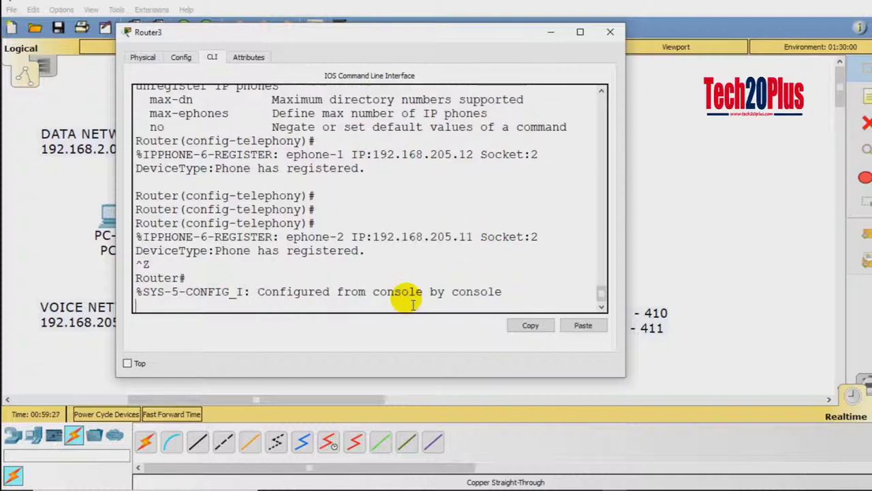
pyautogui.press('Return')
pyautogui.press('Return')
pyautogui.press('Return')
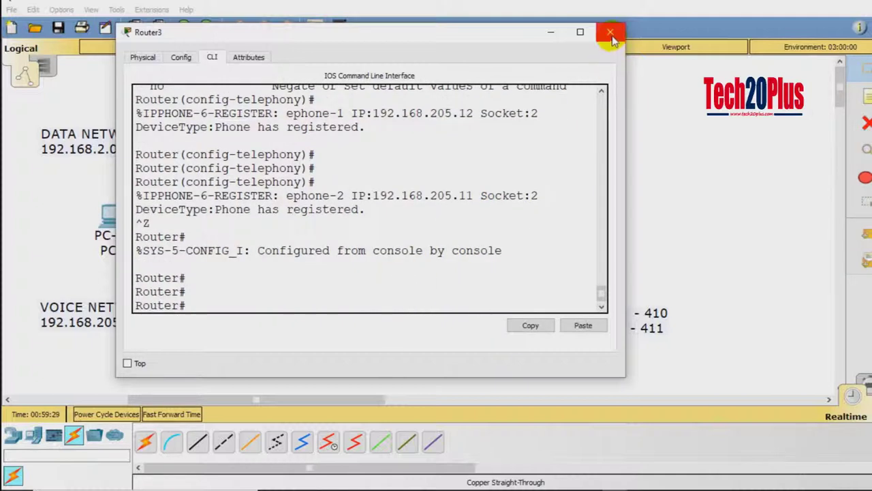
pyautogui.click(610, 32)
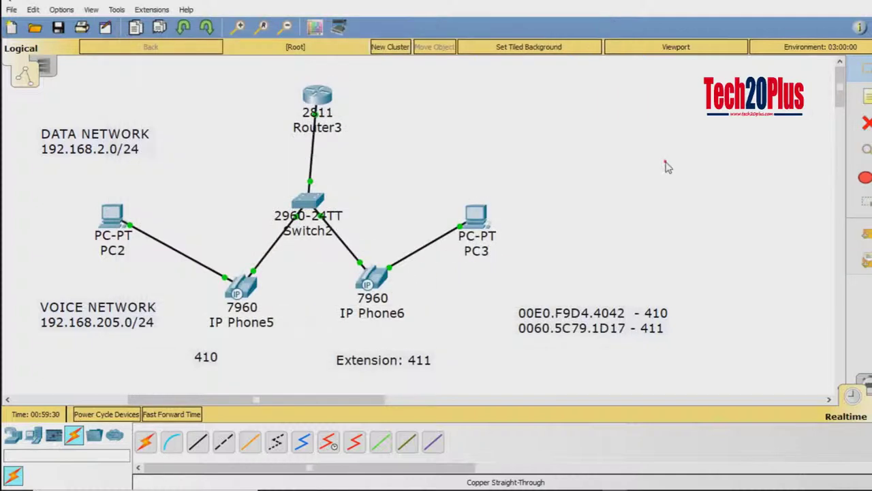
# - Check the extension shown on IP Phone6's display, widening its window to reveal it, and close the phone
pyautogui.click(375, 285)
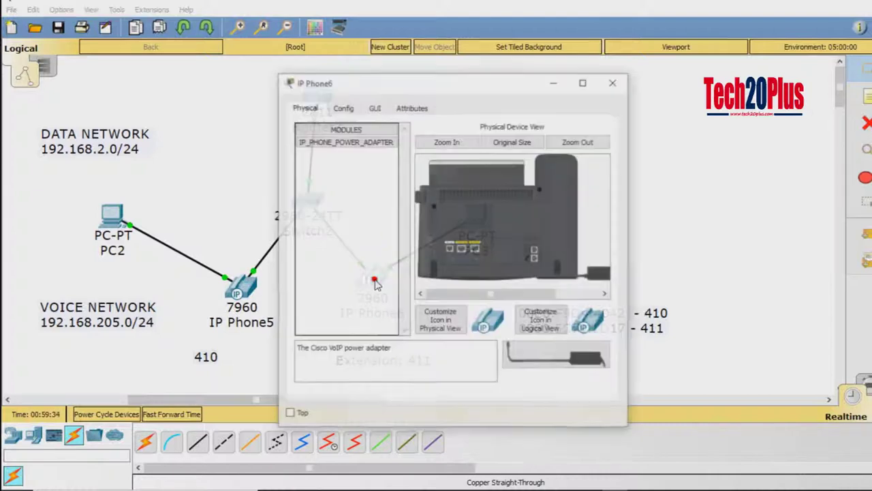
pyautogui.click(375, 107)
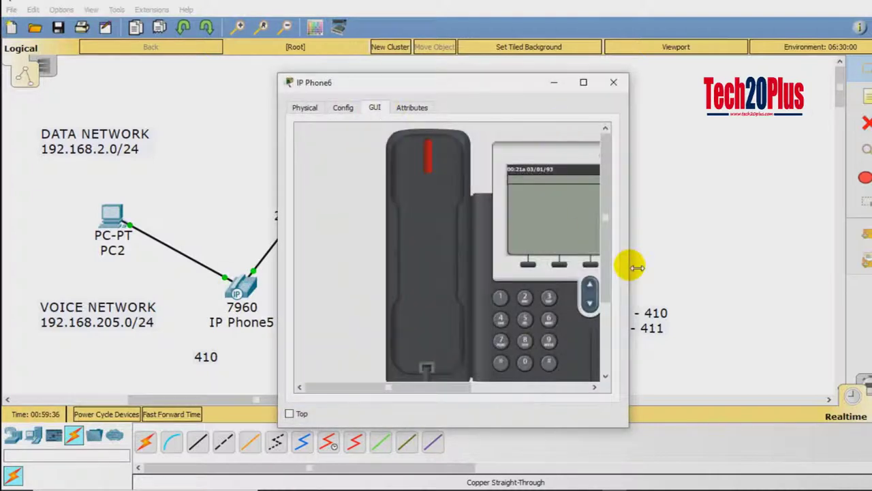
pyautogui.moveTo(630, 263); pyautogui.dragTo(809, 263)
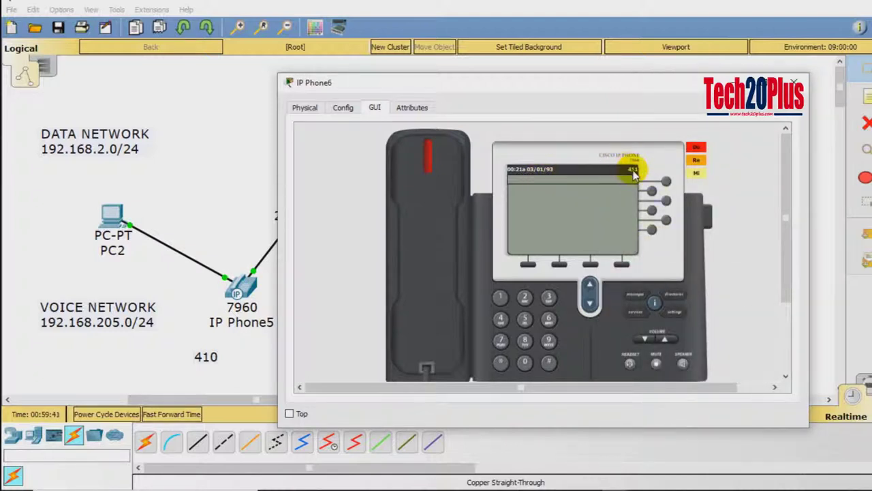
pyautogui.click(794, 82)
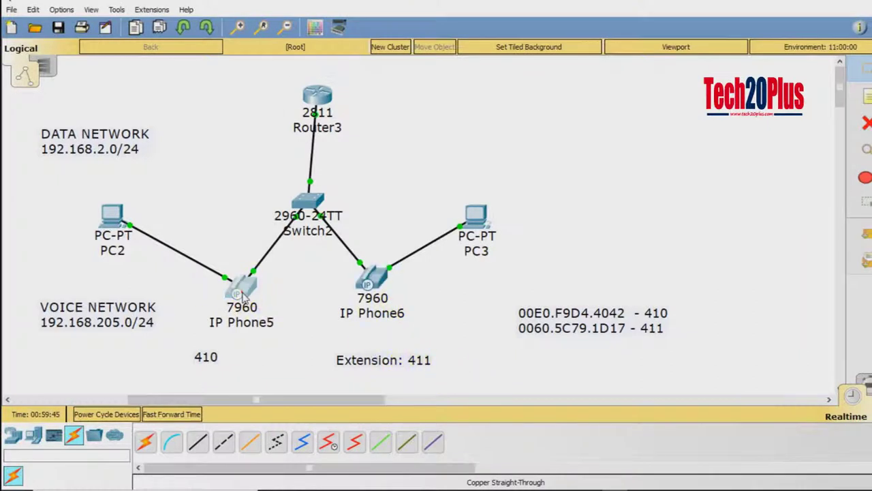
# - Lift IP Phone5's handset, dial extension 411, and close the phone's window while the call is ringing
pyautogui.click(242, 295)
pyautogui.click(375, 107)
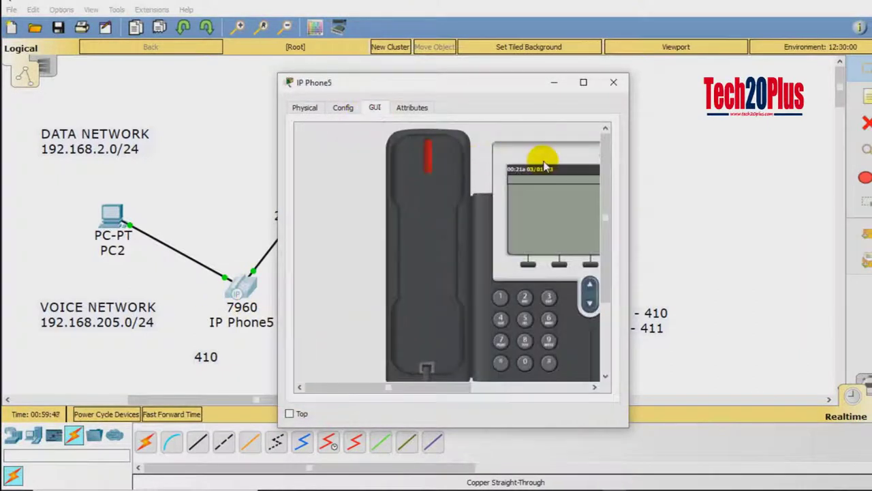
pyautogui.click(583, 81)
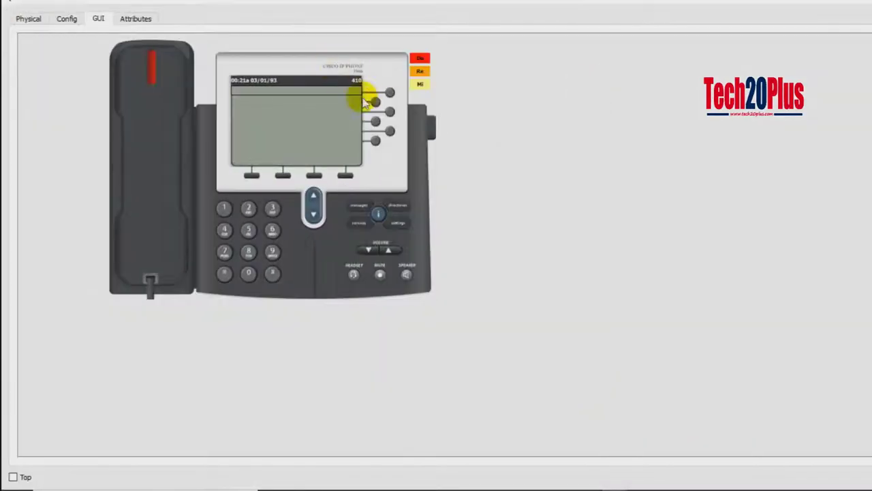
pyautogui.click(146, 83)
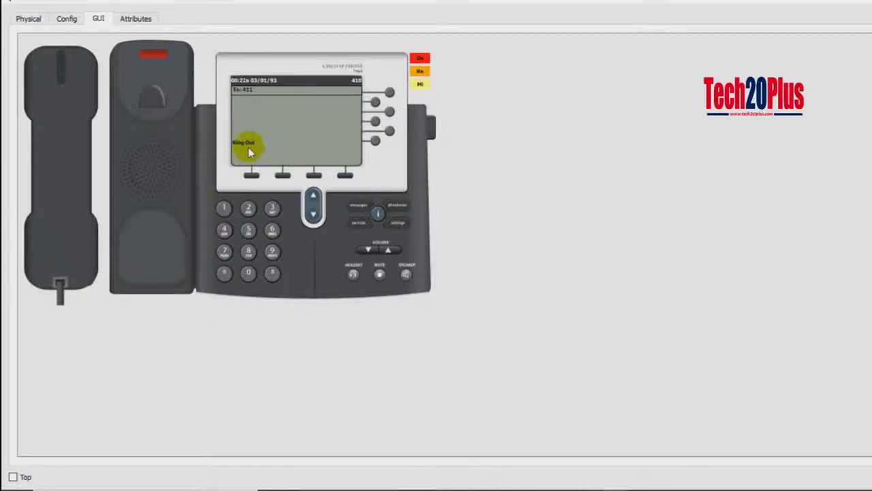
pyautogui.click(815, 5)
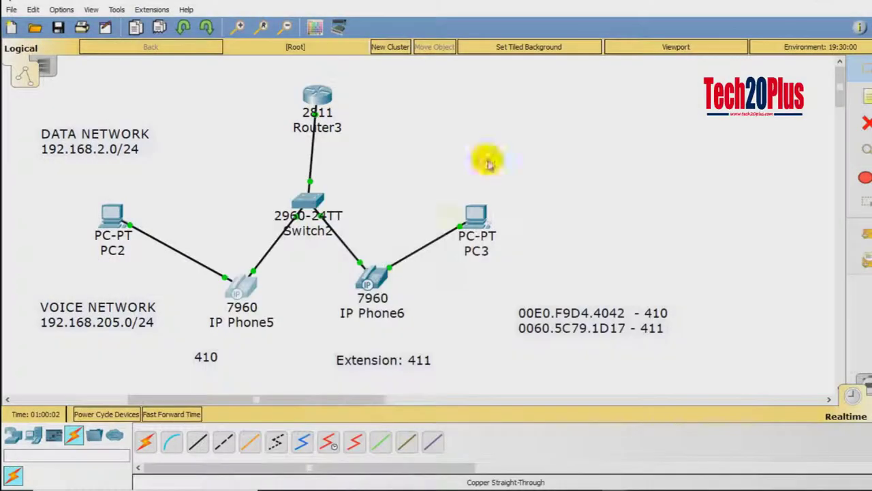
# - Answer the incoming call from 410 on IP Phone6 by lifting its handset
pyautogui.click(372, 279)
pyautogui.click(424, 192)
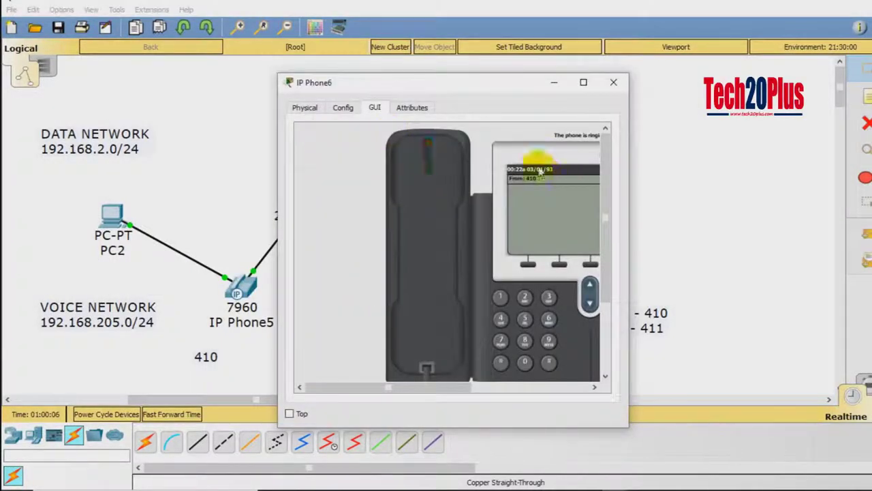
pyautogui.click(584, 82)
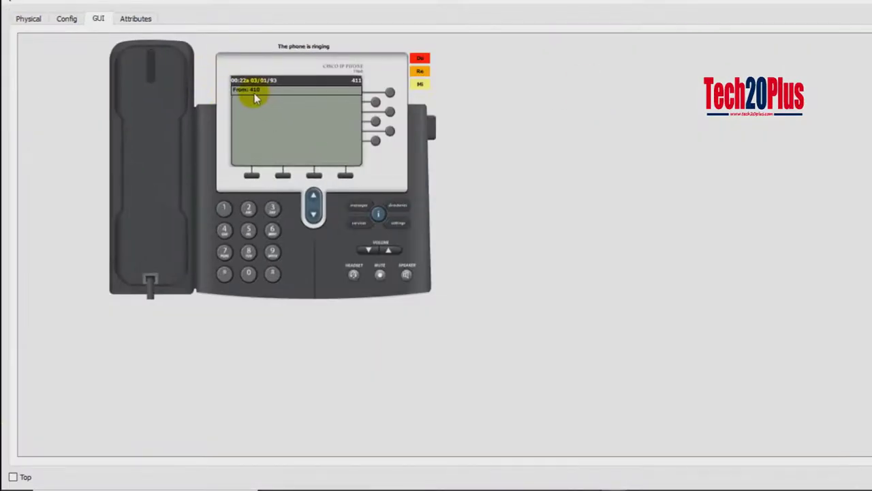
pyautogui.click(146, 100)
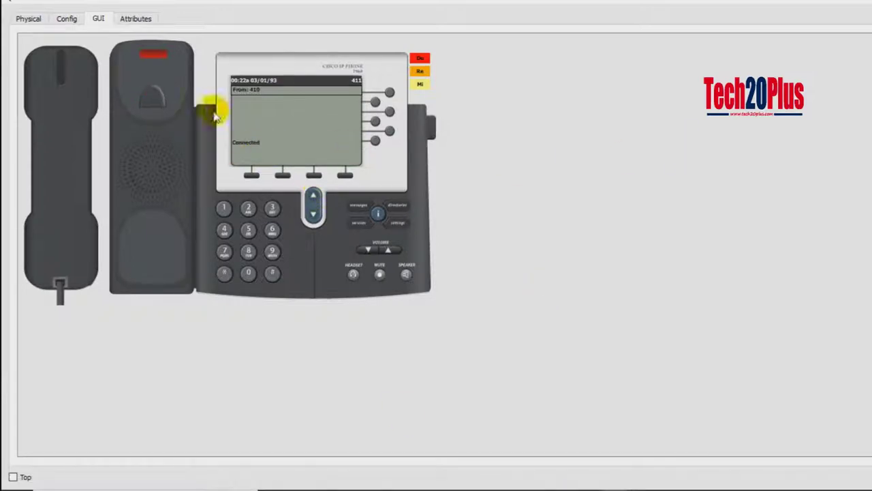
# - Hang up the call on IP Phone6 by replacing its handset, and close the phone's window
pyautogui.click(58, 81)
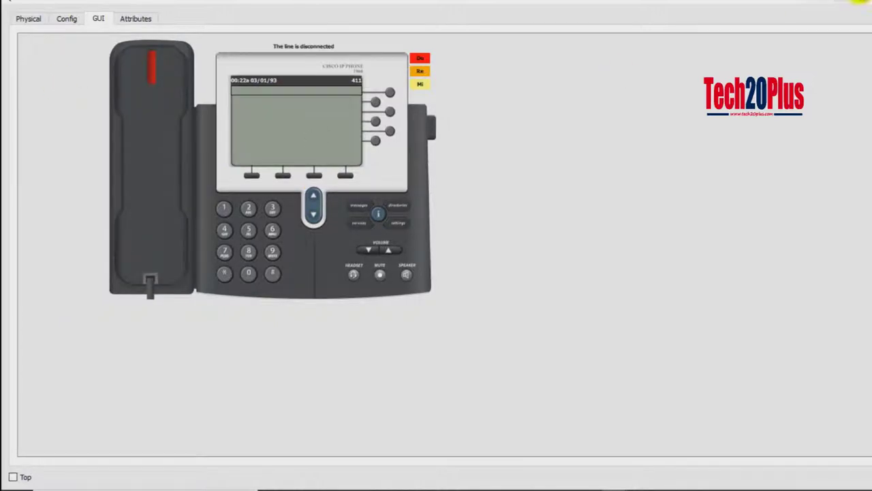
pyautogui.click(862, 3)
# - Check the PCs' IP addresses in the topology, open PC3's Command Prompt, and ping 192.168.2.12
pyautogui.moveTo(481, 217)
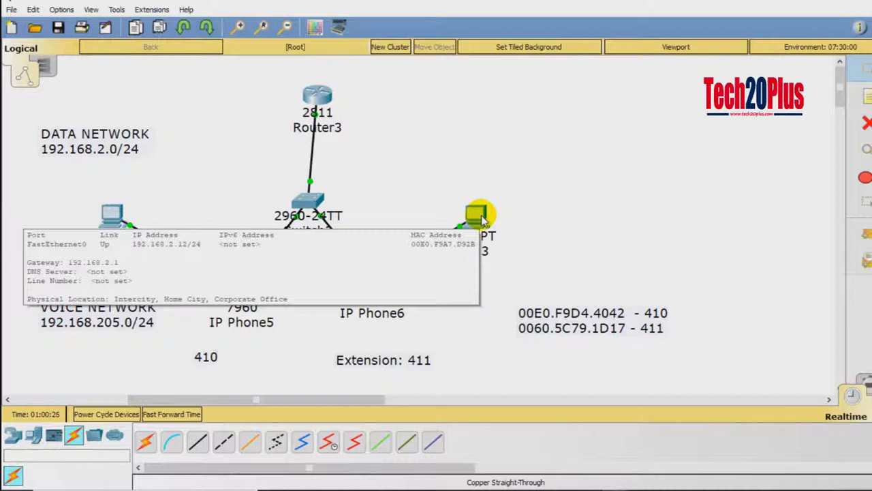
pyautogui.click(481, 215)
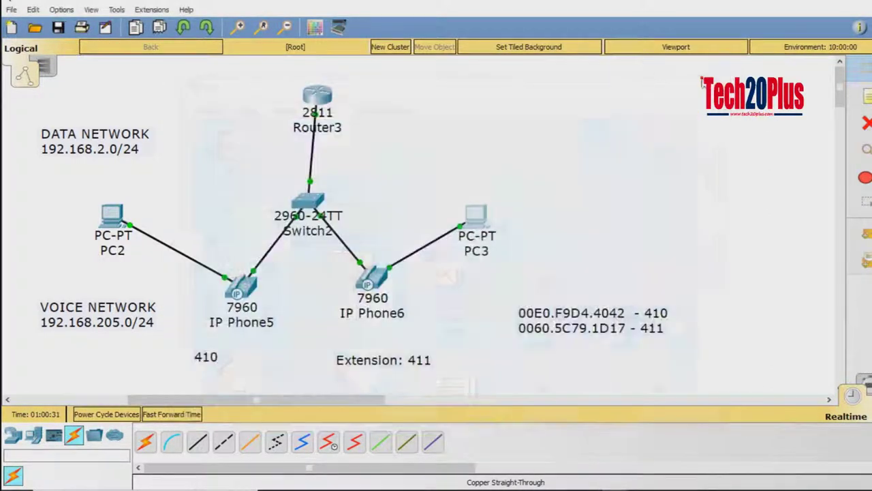
pyautogui.click(715, 82)
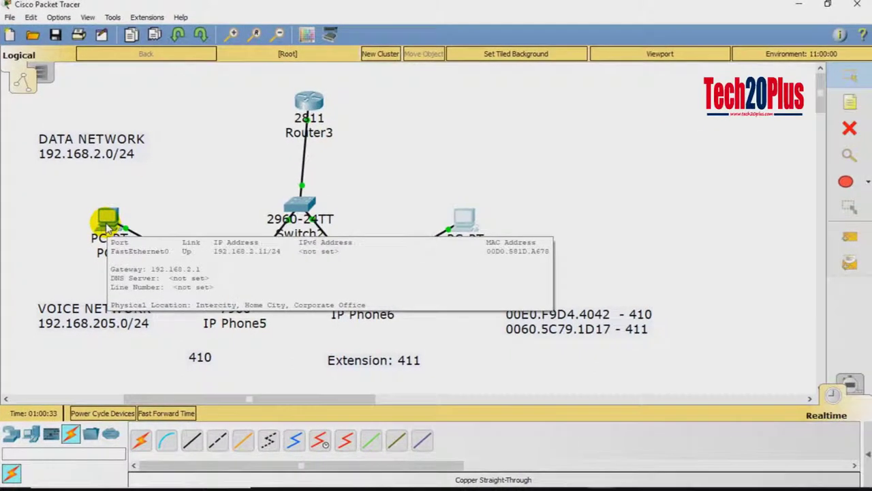
pyautogui.click(477, 224)
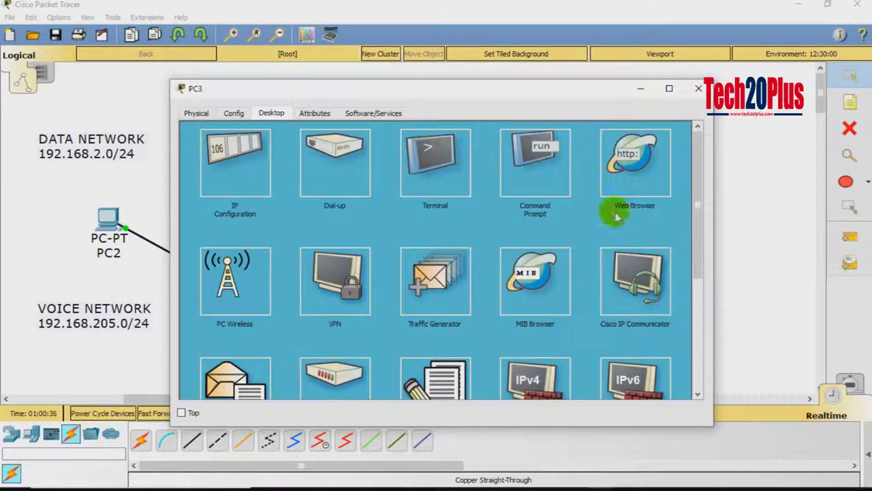
pyautogui.click(549, 186)
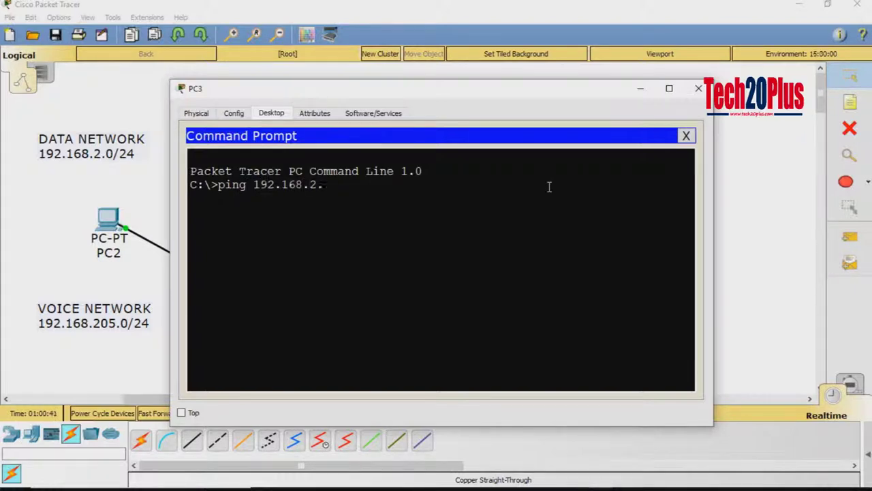
pyautogui.press('BackSpace')
pyautogui.press('Return')
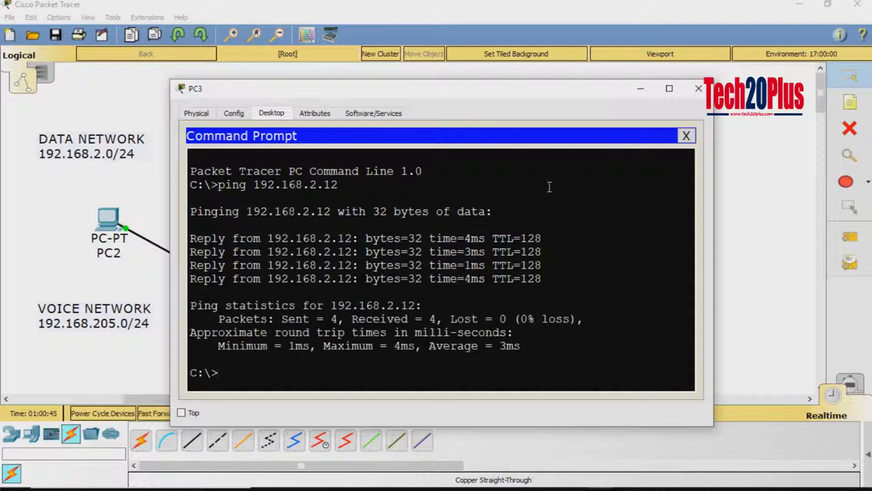
# - Ping 192.168.2.13 from PC3's command prompt
pyautogui.write('192.168.2.1')
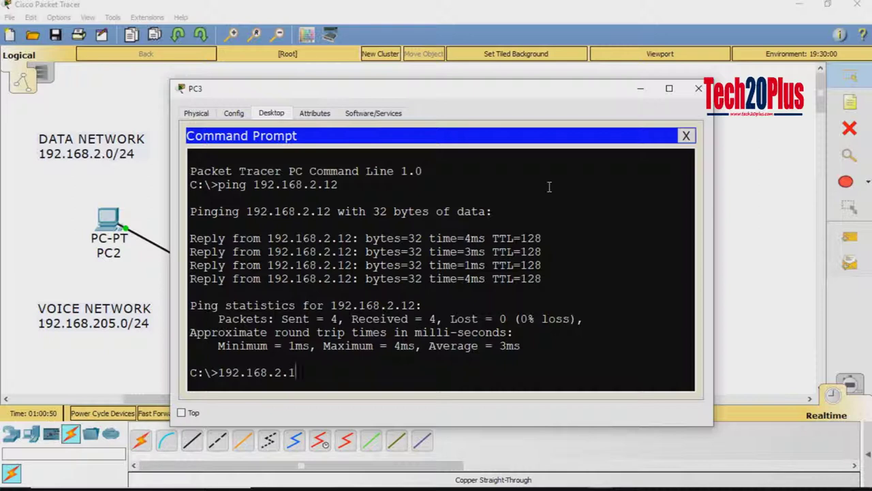
pyautogui.write('3')
pyautogui.press('Return')
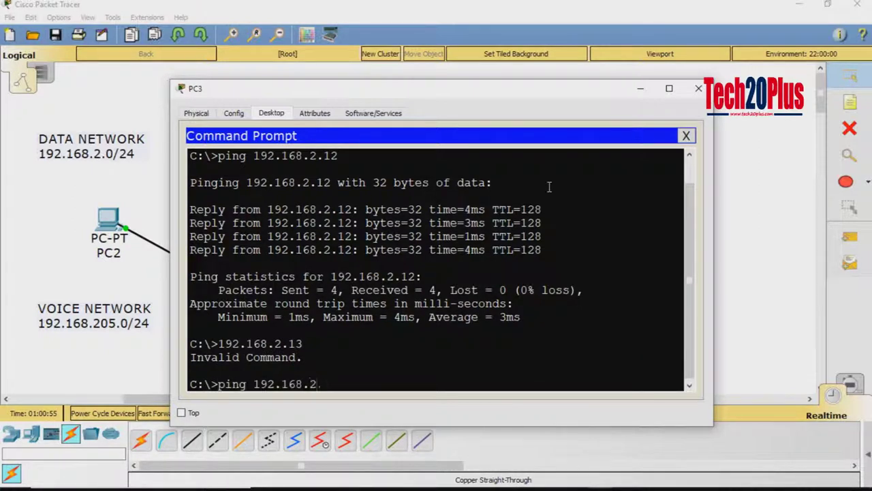
pyautogui.press('Return')
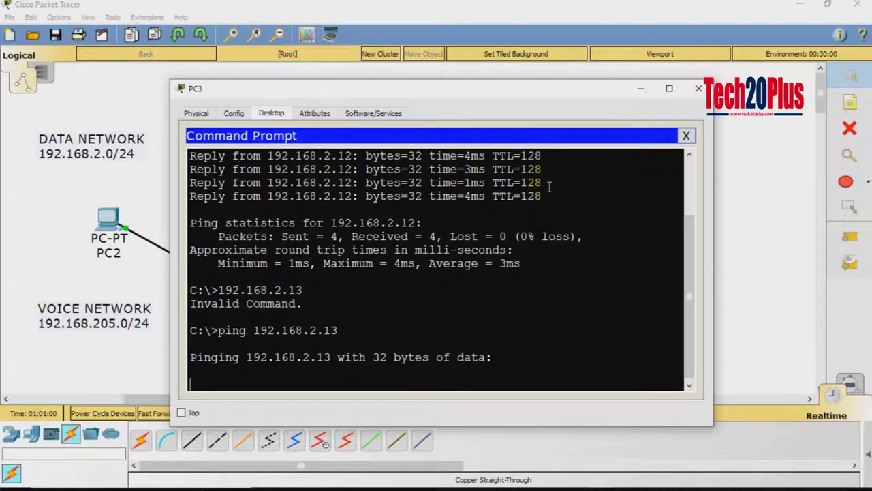
# - Check PC2's IP address in the topology and ping 192.168.2.11 from PC3's command prompt
pyautogui.click(98, 197)
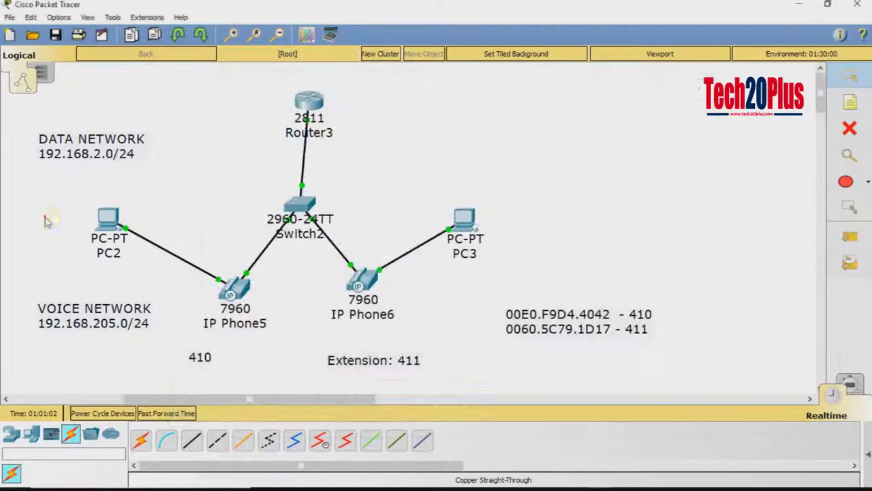
pyautogui.moveTo(107, 227)
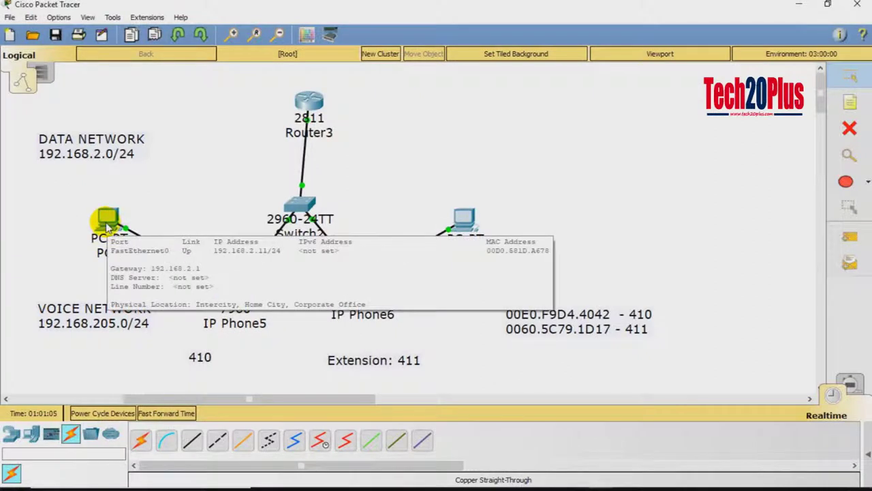
pyautogui.click(467, 216)
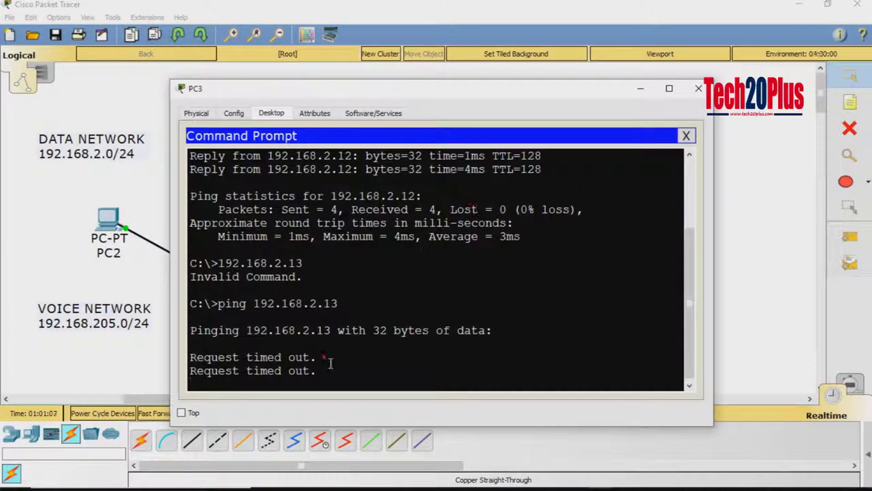
pyautogui.moveTo(539, 92); pyautogui.dragTo(557, 58)
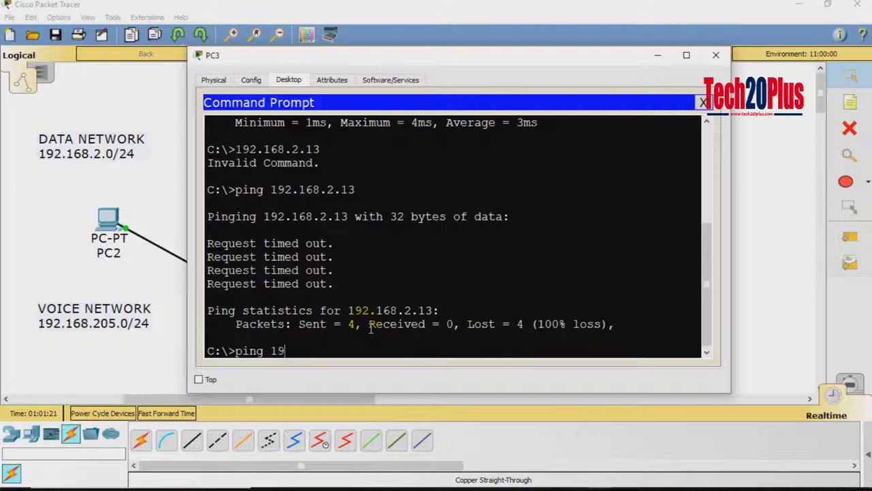
pyautogui.write('168.2.1')
pyautogui.press('Return')
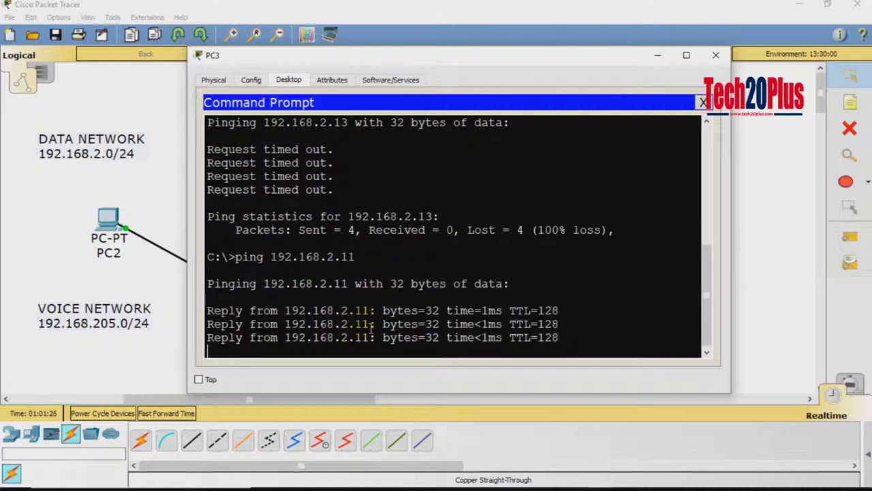
# - Ping the data network's gateway, 192.168.2.1, from PC3
pyautogui.press('Up')
pyautogui.press('BackSpace')
pyautogui.press('Return')
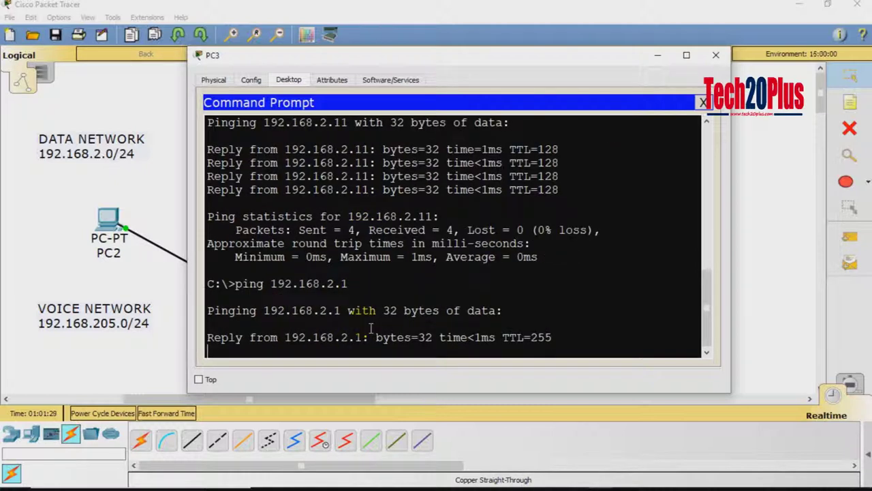